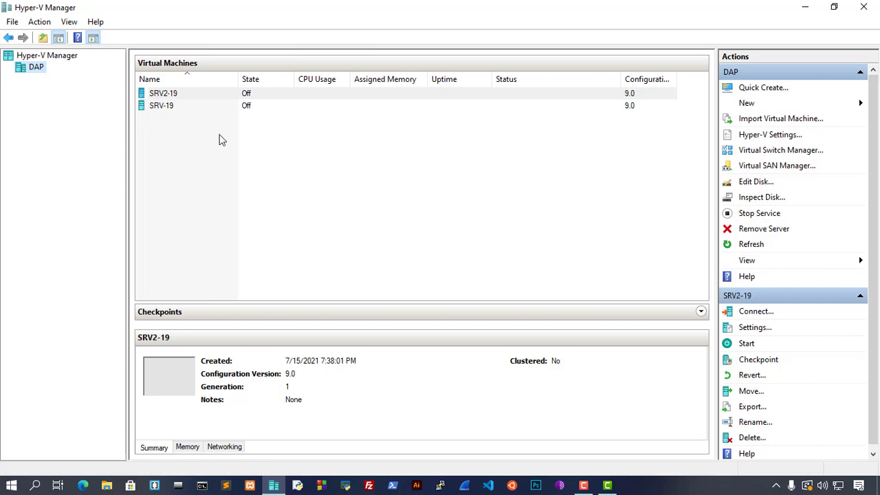
Start creating a new virtual machine and name it "windows server 2022", keeping the default storage location
{"action": "left_click", "coordinate": [747, 106]}
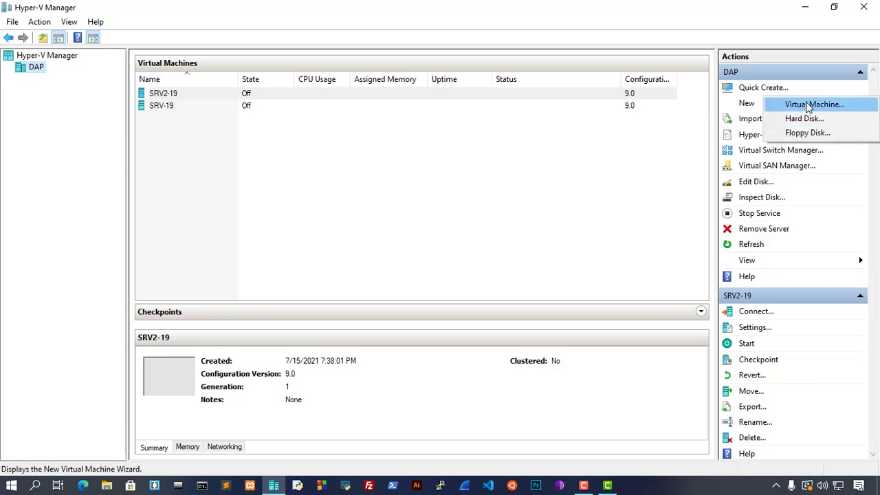
{"action": "left_click", "coordinate": [817, 106]}
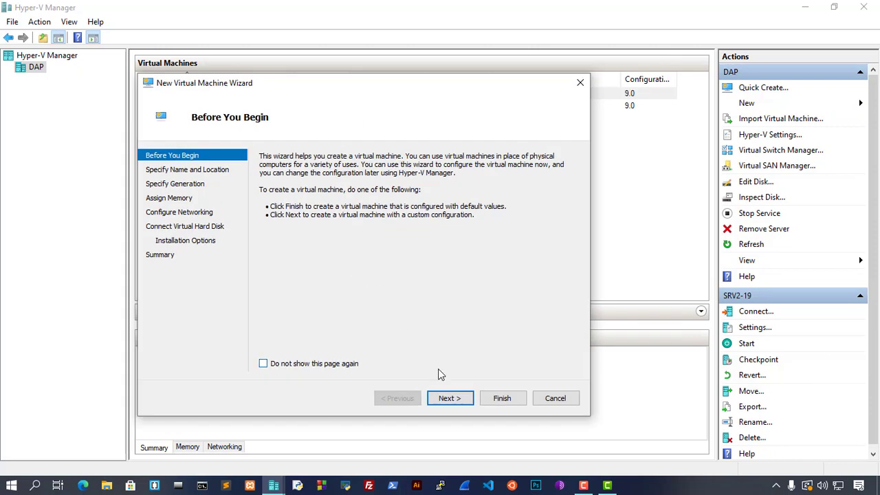
{"action": "left_click", "coordinate": [448, 399]}
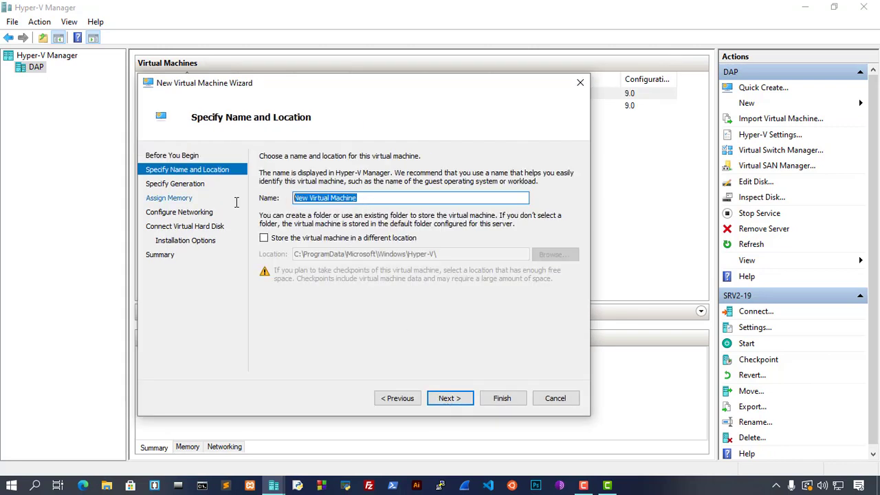
{"action": "key", "text": "BackSpace"}
{"action": "type", "text": "wi"}
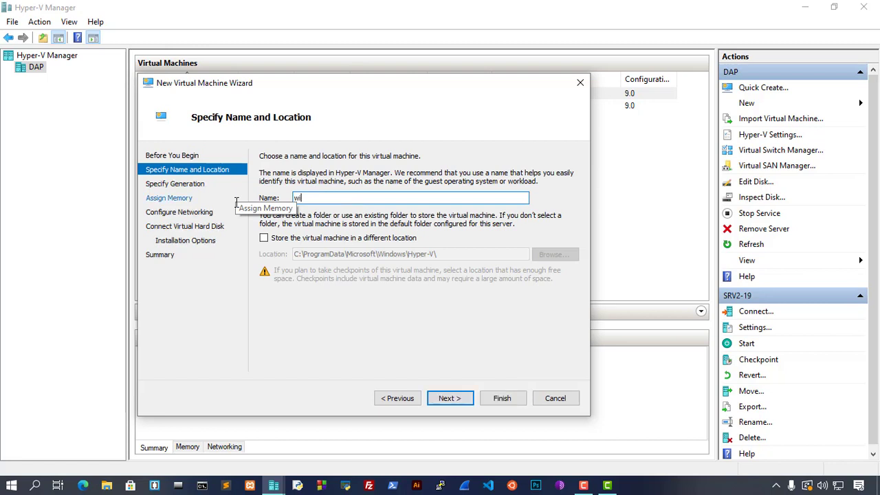
{"action": "type", "text": "ndows server 2022"}
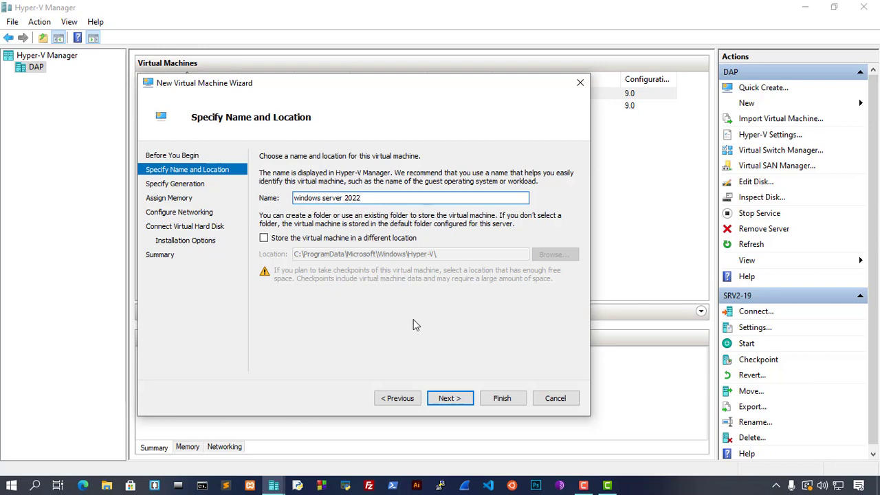
{"action": "left_click", "coordinate": [451, 399]}
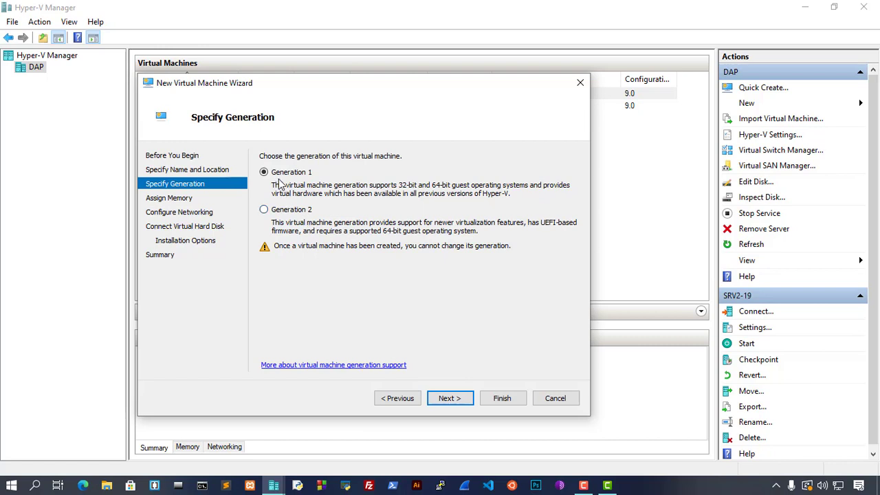
Keep Generation 1 for the virtual machine and set its startup memory to 2048 MB
{"action": "left_click", "coordinate": [447, 399]}
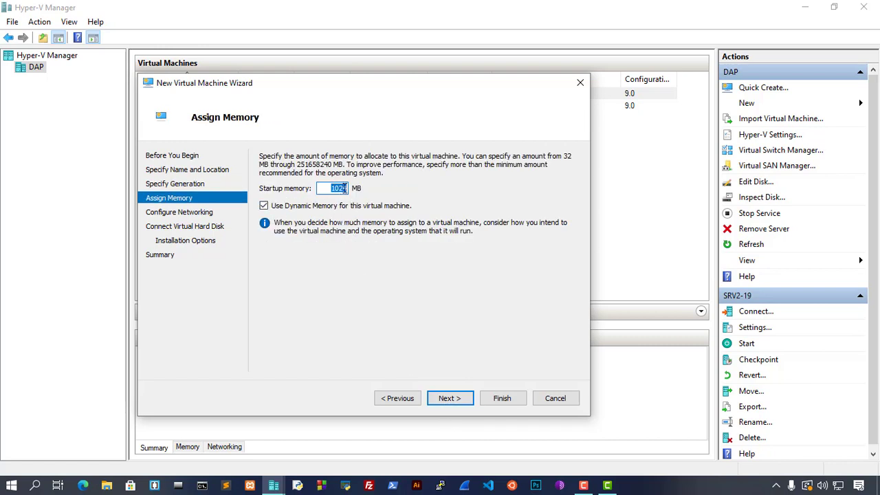
{"action": "type", "text": "10"}
{"action": "key", "text": "BackSpace"}
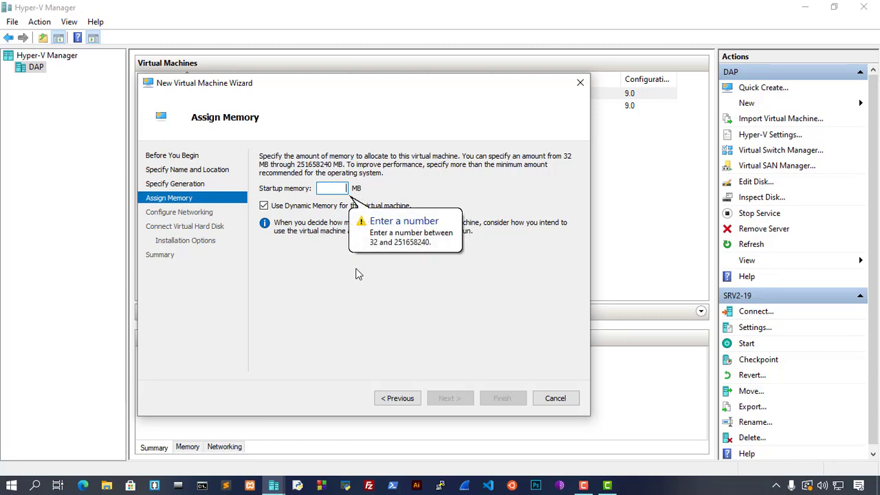
{"action": "type", "text": "20"}
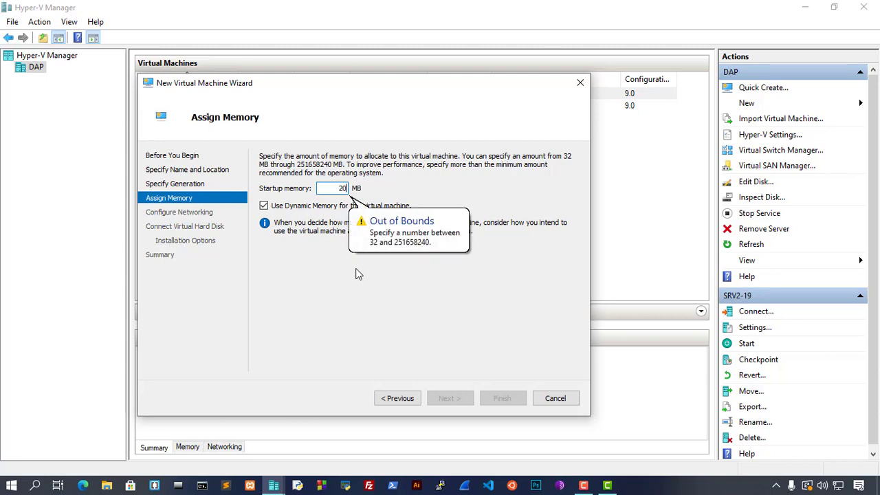
{"action": "type", "text": "48"}
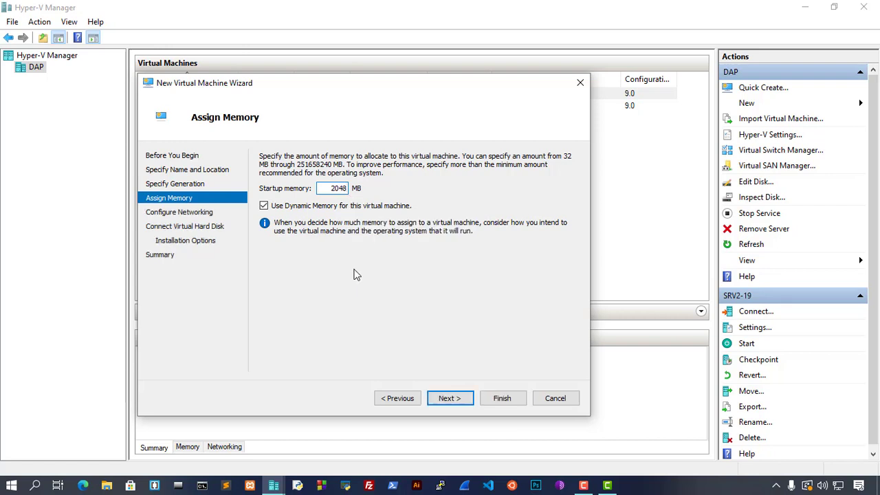
{"action": "left_click", "coordinate": [451, 399]}
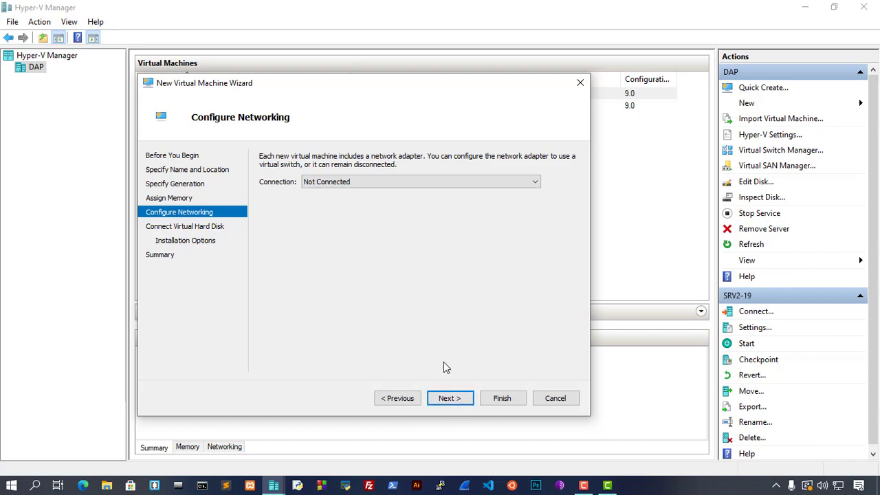
Review the available network connections and leave the virtual machine's network adapter set to Not Connected
{"action": "left_click", "coordinate": [536, 183]}
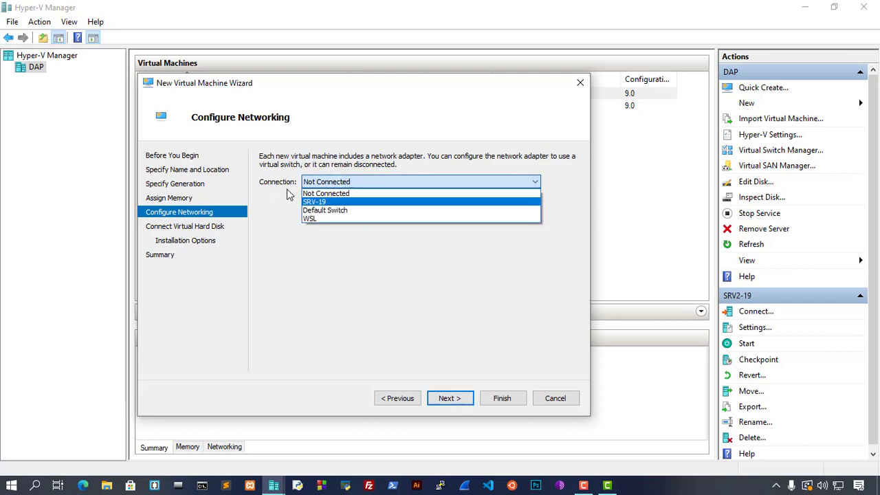
{"action": "left_click", "coordinate": [286, 238]}
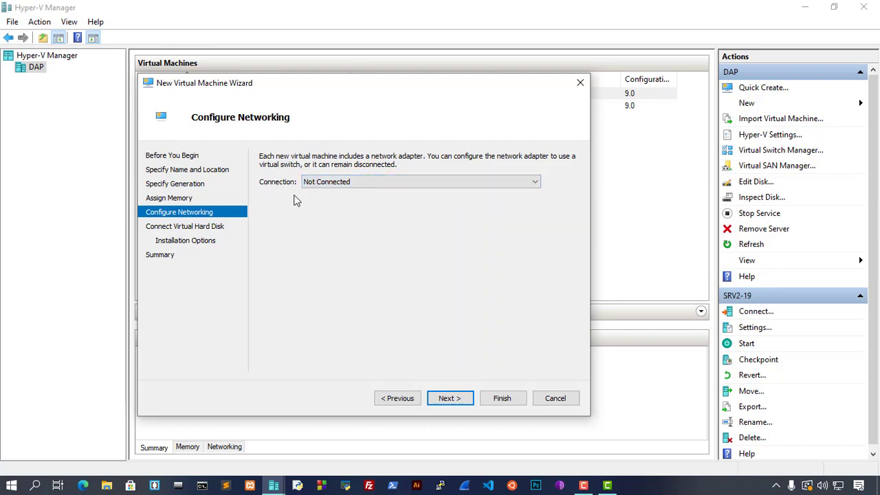
{"action": "left_click", "coordinate": [448, 401]}
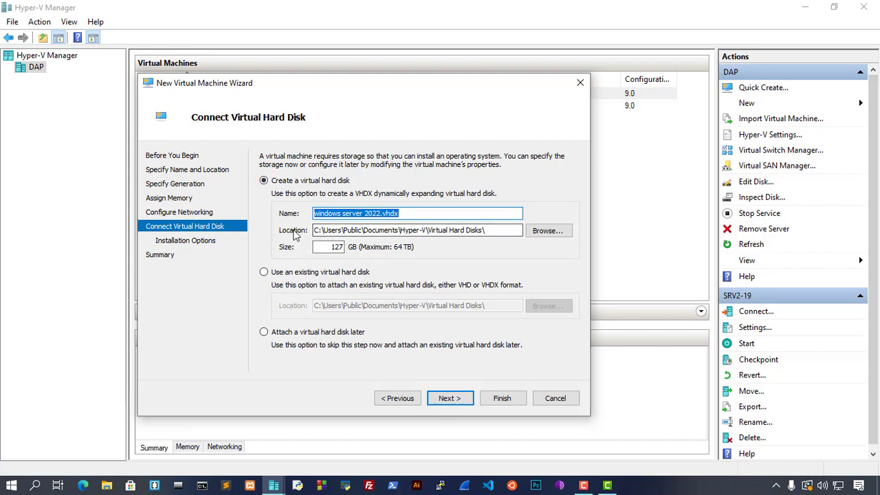
Set the size of the new virtual hard disk to 40 GB
{"action": "left_click_drag", "start_coordinate": [315, 235], "coordinate": [486, 232]}
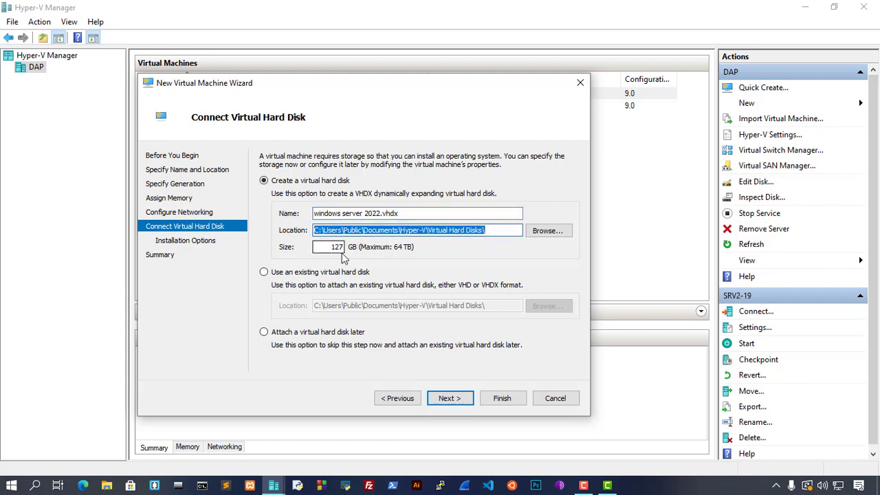
{"action": "left_click", "coordinate": [342, 248]}
{"action": "key", "text": "BackSpace"}
{"action": "key", "text": "BackSpace"}
{"action": "key", "text": "BackSpace"}
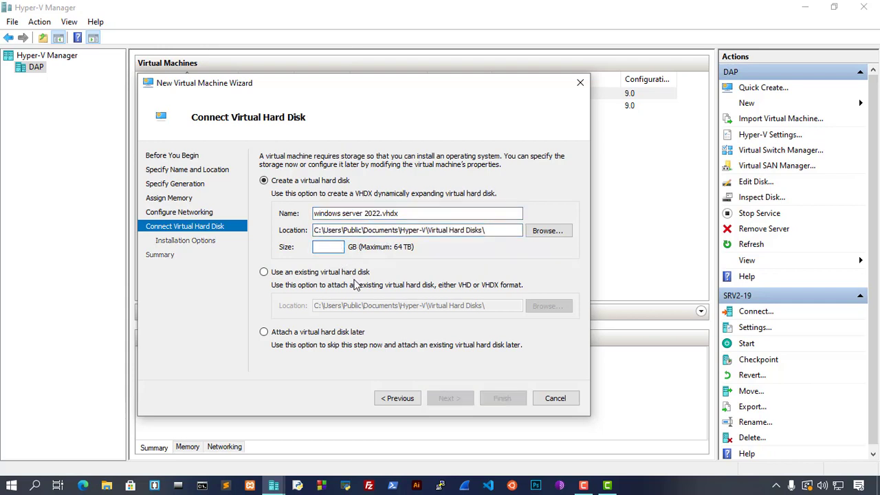
{"action": "type", "text": "40"}
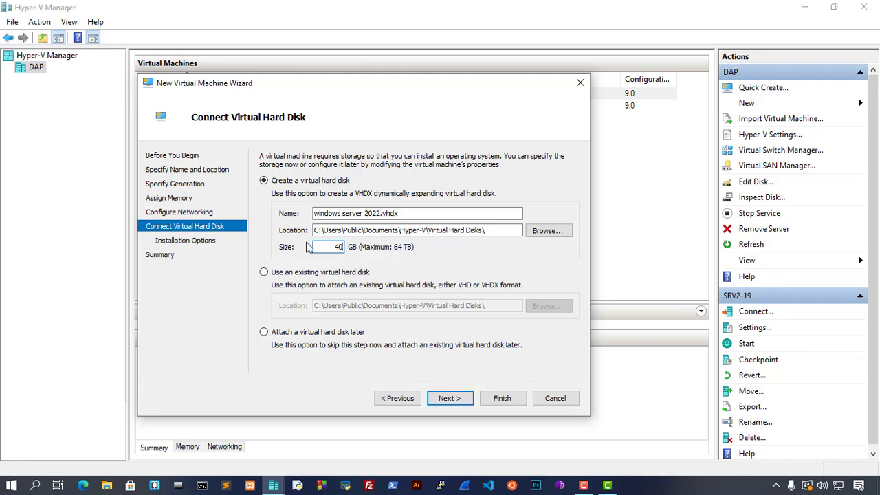
Set the virtual hard disk's location to the folder E:\VM-disk\Server 2022 and accept the disk settings
{"action": "left_click", "coordinate": [550, 232]}
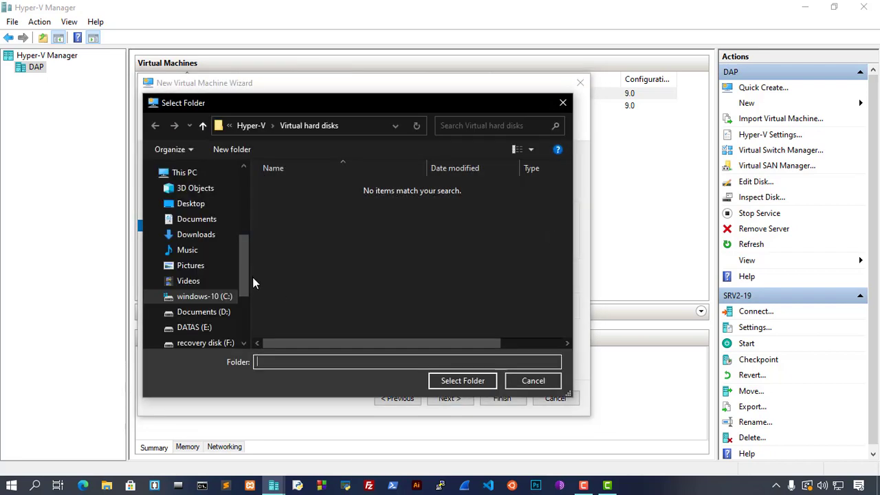
{"action": "left_click", "coordinate": [205, 317]}
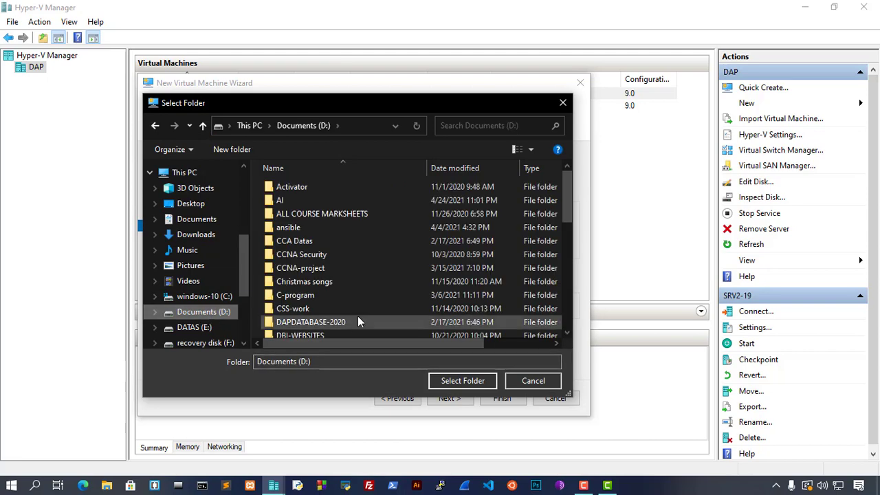
{"action": "scroll", "coordinate": [353, 307], "scroll_direction": "down", "scroll_amount": 3}
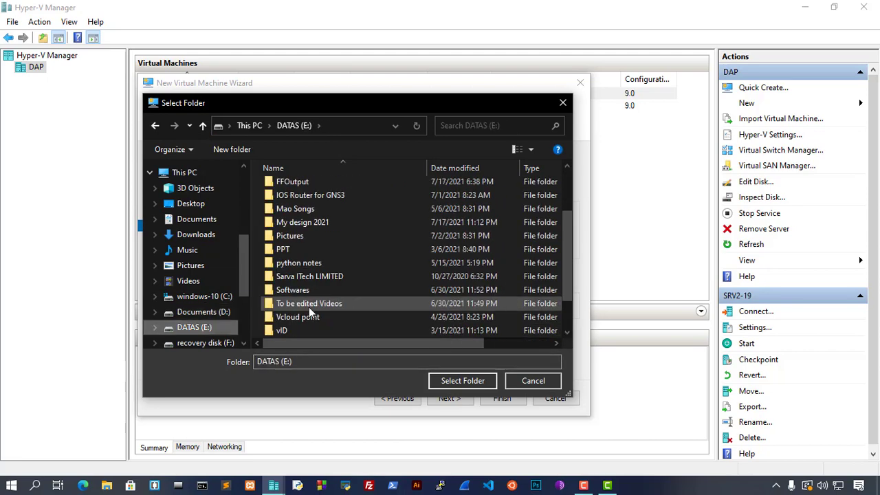
{"action": "scroll", "coordinate": [309, 307], "scroll_direction": "down", "scroll_amount": 1}
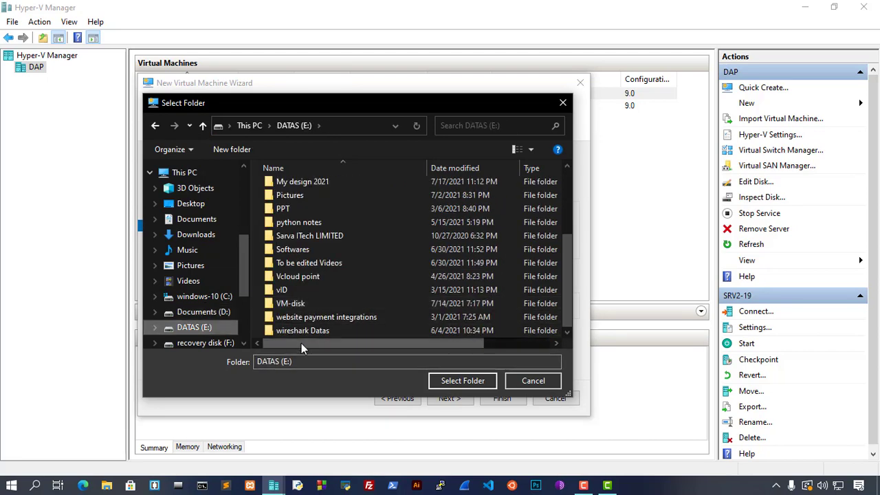
{"action": "left_click", "coordinate": [299, 304]}
{"action": "double_click", "coordinate": [299, 304]}
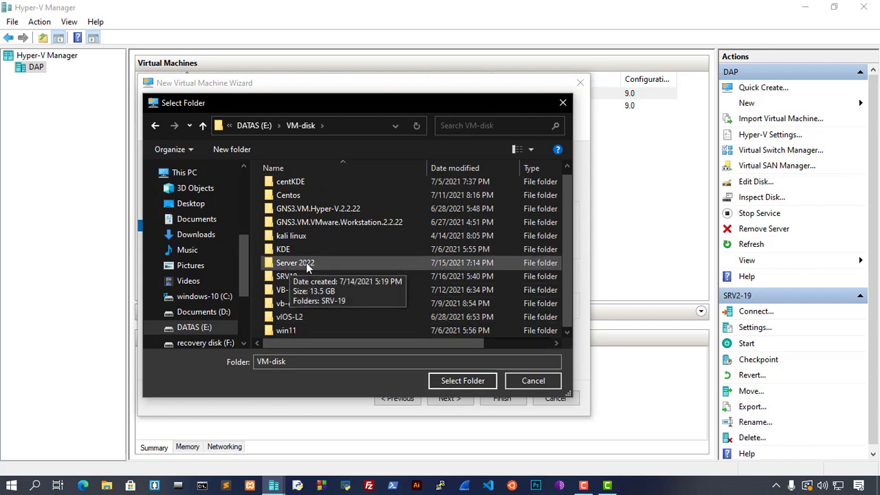
{"action": "left_click", "coordinate": [306, 263]}
{"action": "left_click", "coordinate": [461, 383]}
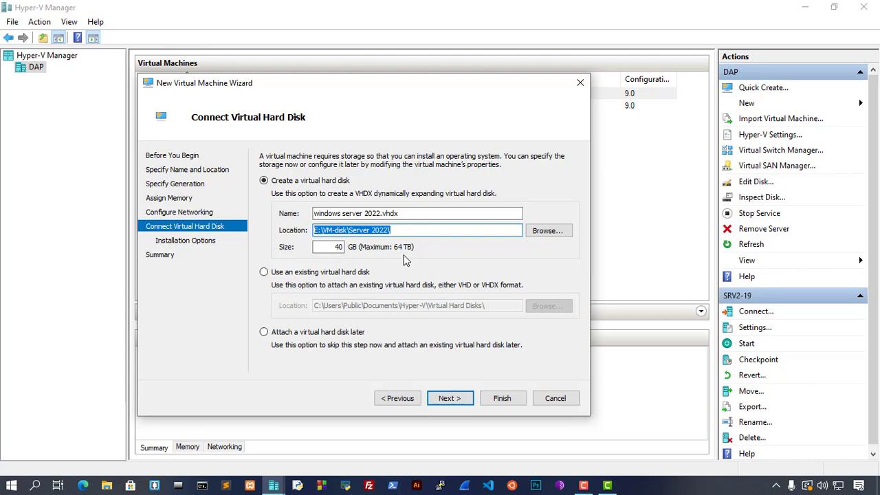
{"action": "left_click", "coordinate": [316, 231]}
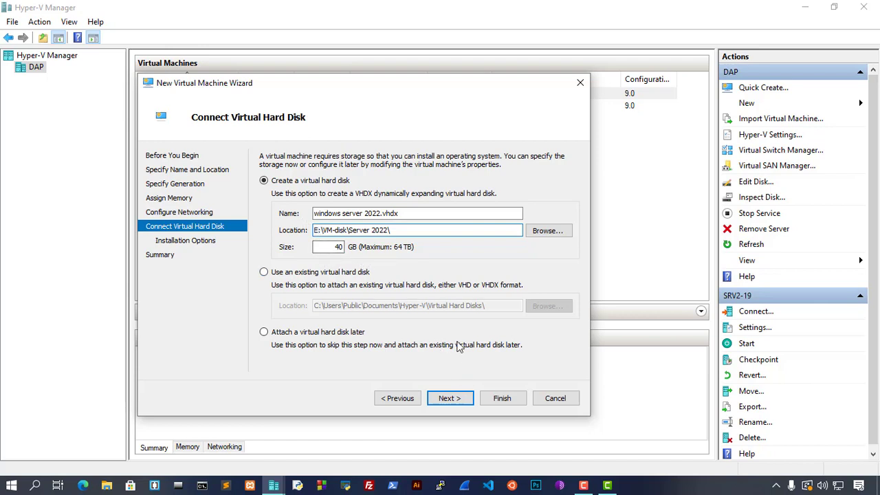
{"action": "left_click", "coordinate": [450, 399]}
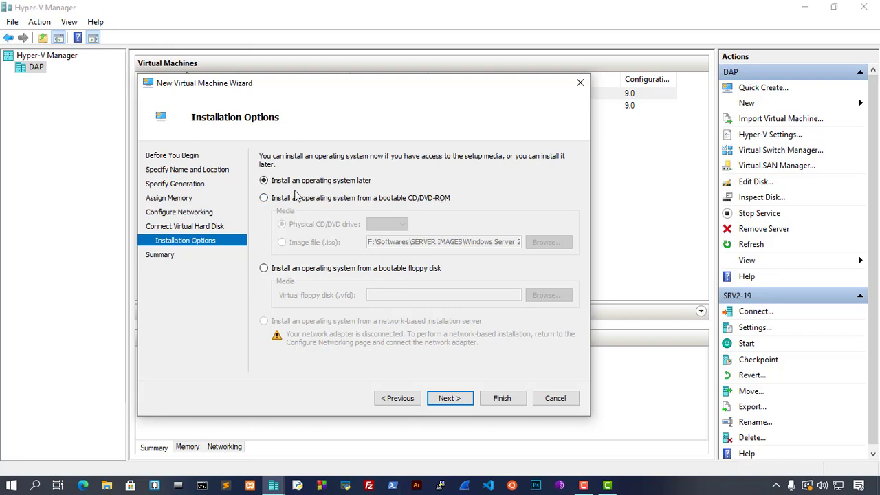
Choose installation from the Windows-SERVER-2022_x64_en-us image file in the SERVER IMAGES folder and finish creating the virtual machine
{"action": "left_click", "coordinate": [270, 200]}
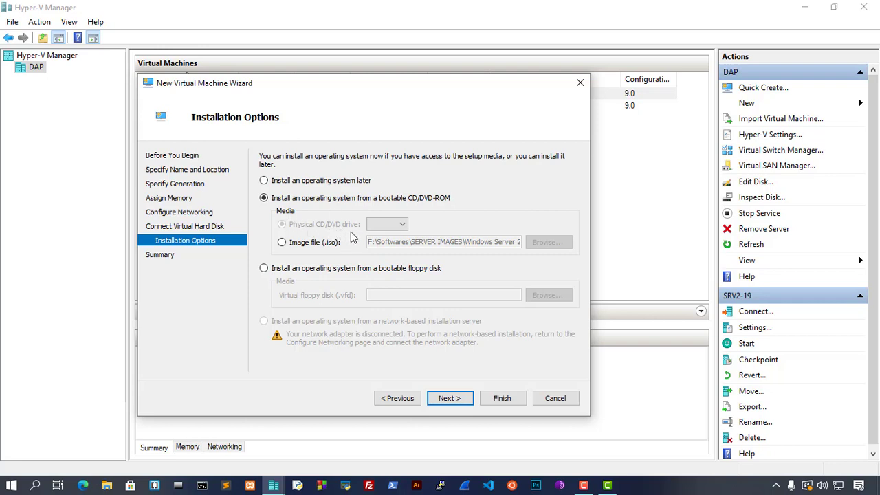
{"action": "left_click", "coordinate": [282, 243]}
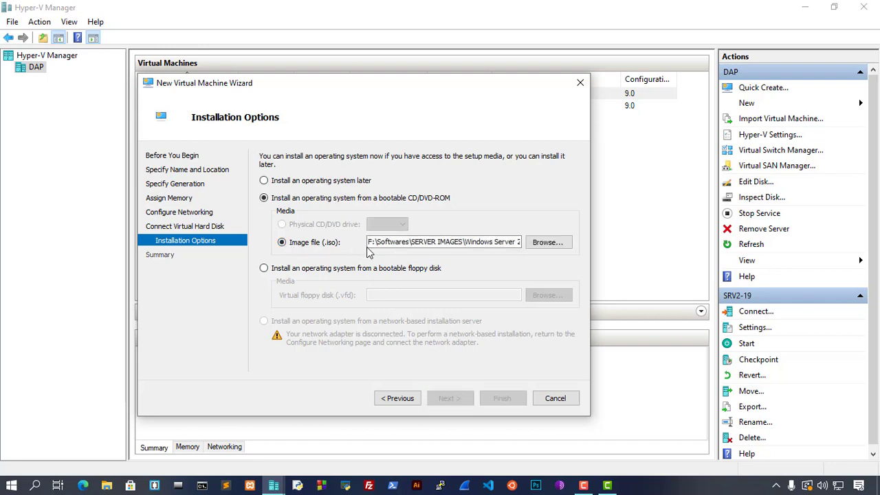
{"action": "left_click", "coordinate": [546, 244]}
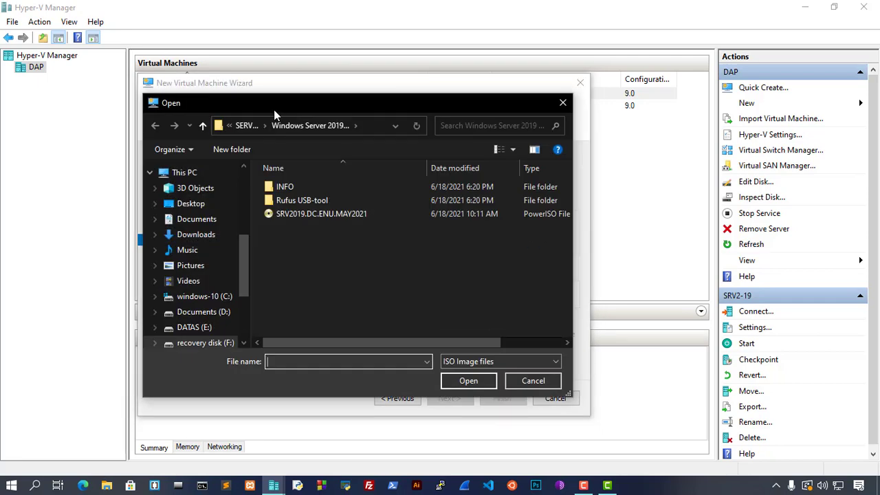
{"action": "left_click", "coordinate": [250, 126]}
{"action": "left_click", "coordinate": [342, 297]}
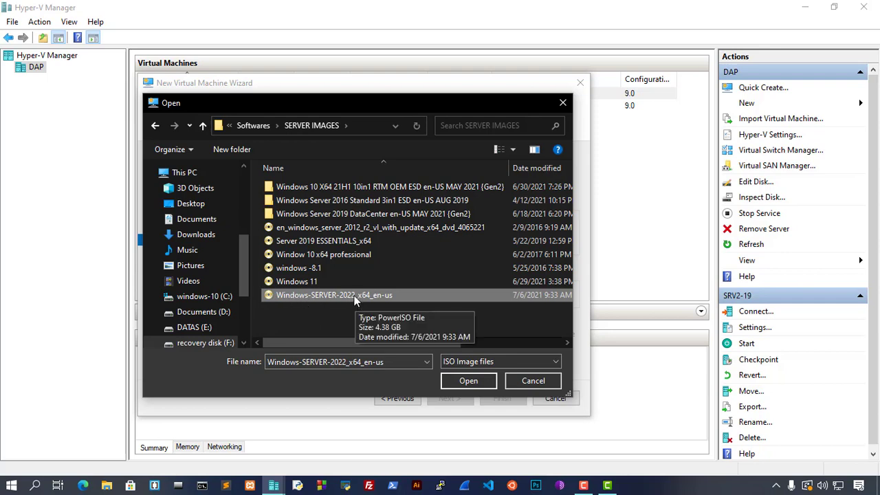
{"action": "left_click", "coordinate": [468, 381]}
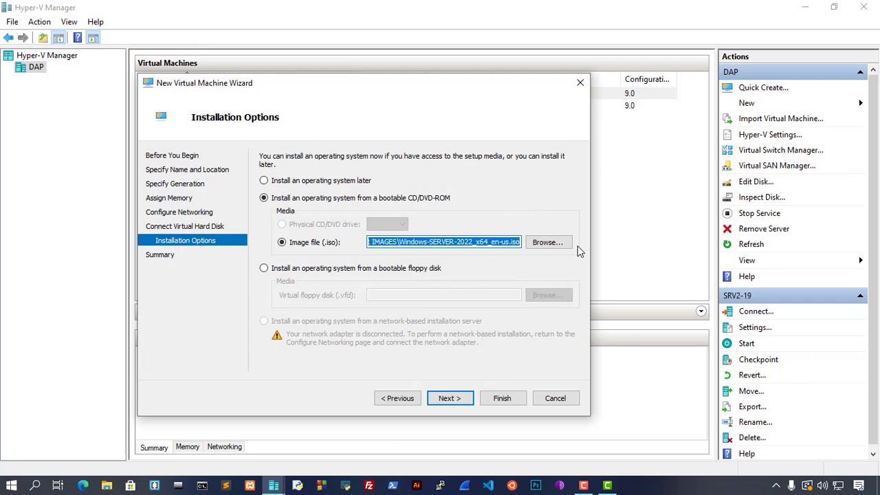
{"action": "left_click", "coordinate": [451, 399]}
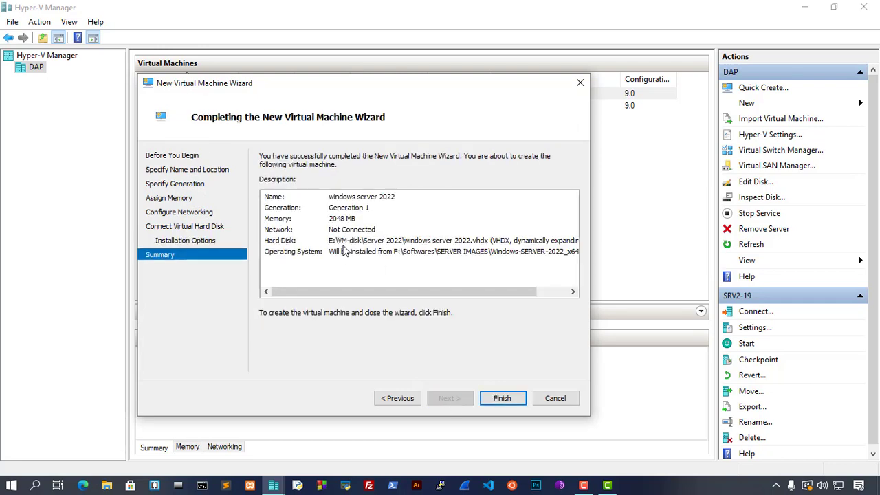
{"action": "left_click", "coordinate": [502, 402]}
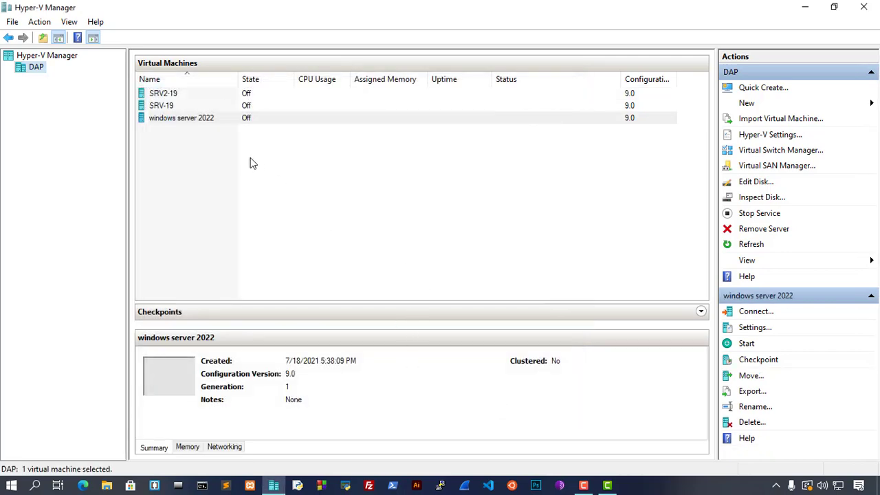
Compare the external, internal and private virtual switch types and create a new virtual switch of the Internal type
{"action": "left_click", "coordinate": [199, 121]}
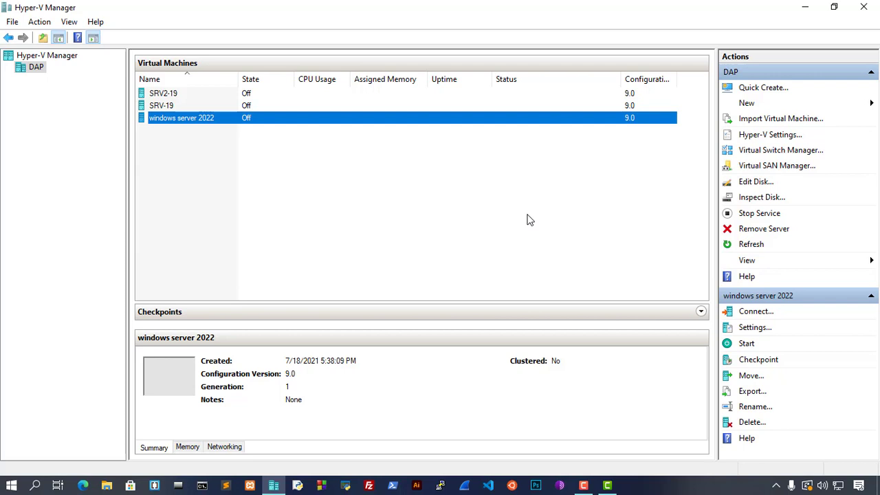
{"action": "left_click", "coordinate": [775, 153]}
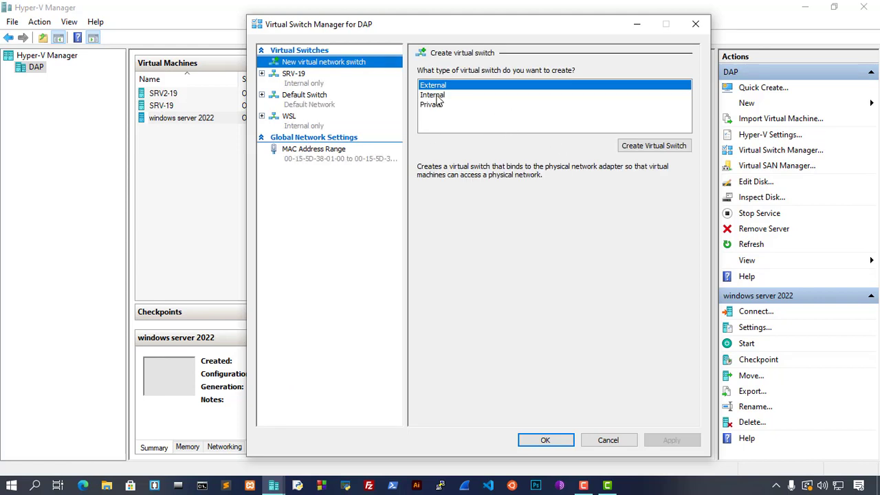
{"action": "left_click", "coordinate": [438, 96]}
{"action": "key", "text": "Up"}
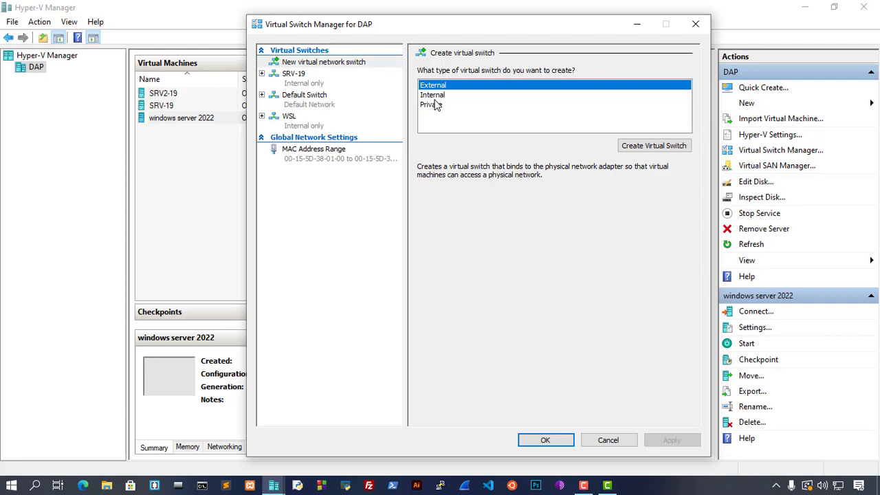
{"action": "key", "text": "Down"}
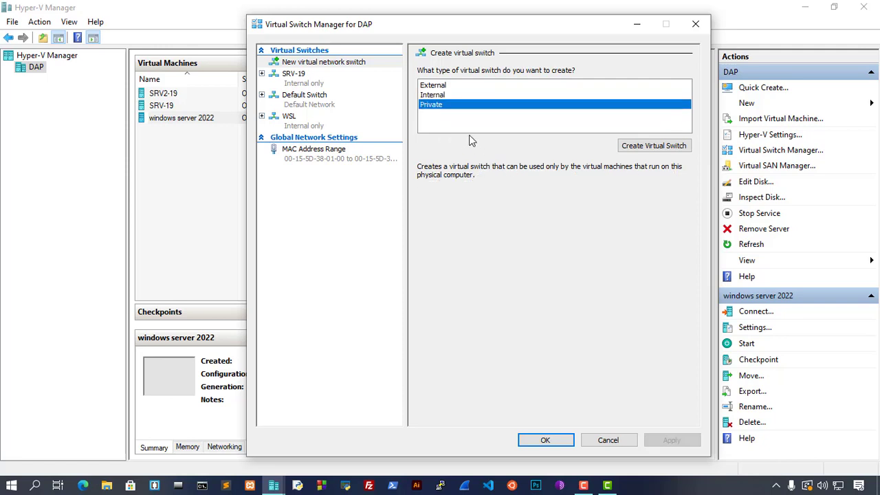
{"action": "left_click", "coordinate": [434, 96]}
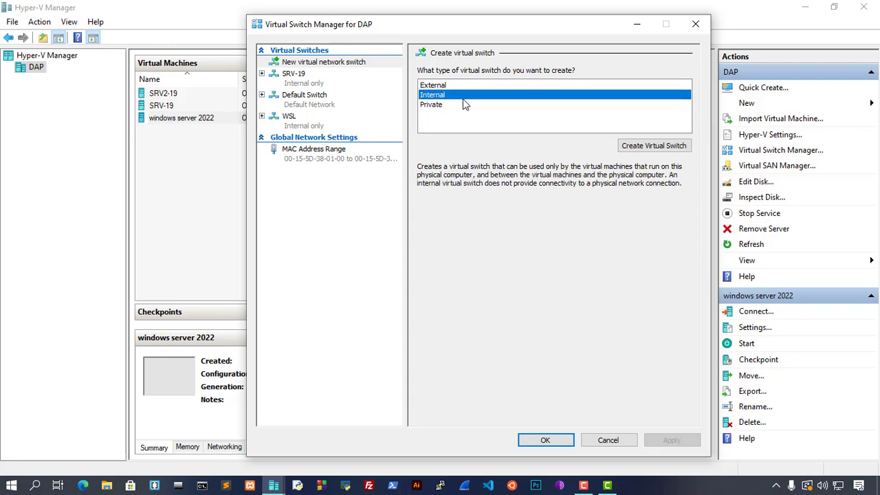
{"action": "left_click", "coordinate": [642, 151]}
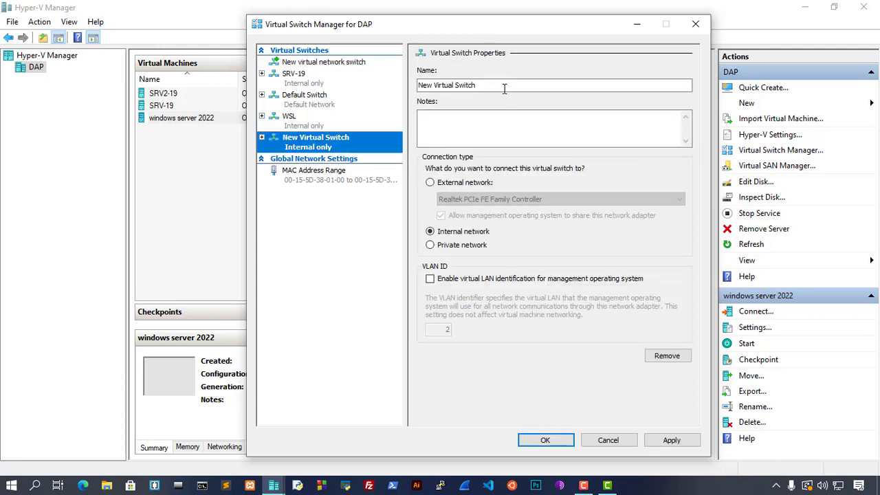
Name the new internal virtual switch int-vlan-srv2022 and apply the switch configuration
{"action": "left_click_drag", "start_coordinate": [503, 86], "coordinate": [345, 91]}
{"action": "key", "text": "BackSpace"}
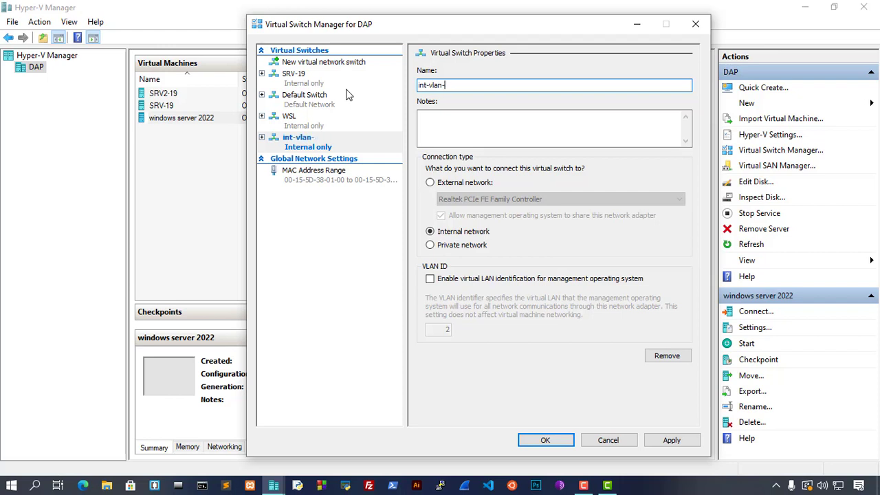
{"action": "type", "text": "2022"}
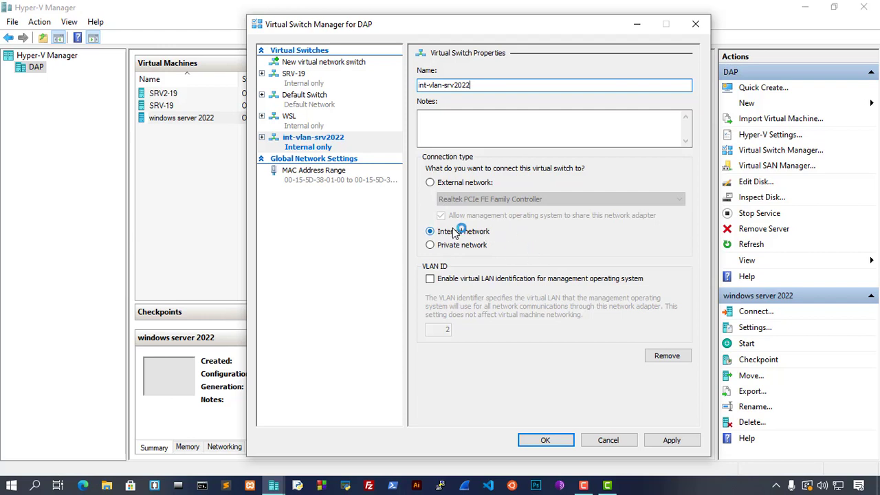
{"action": "left_click", "coordinate": [671, 441]}
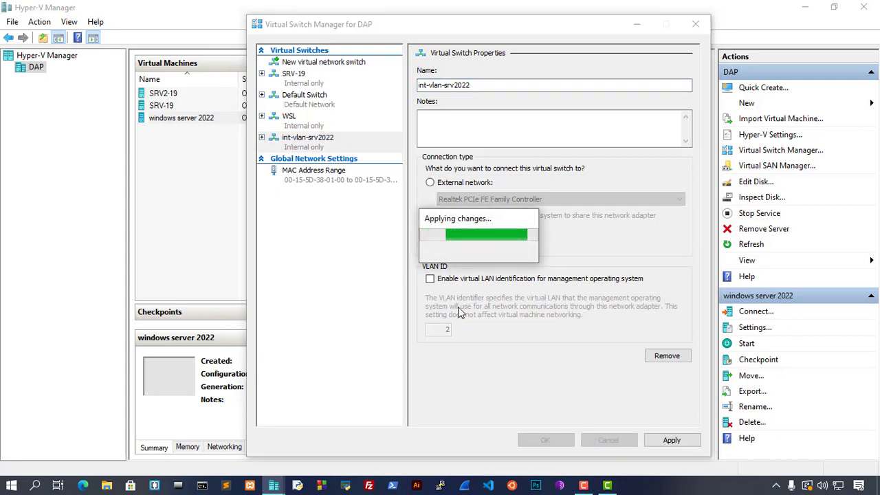
{"action": "left_click", "coordinate": [554, 442]}
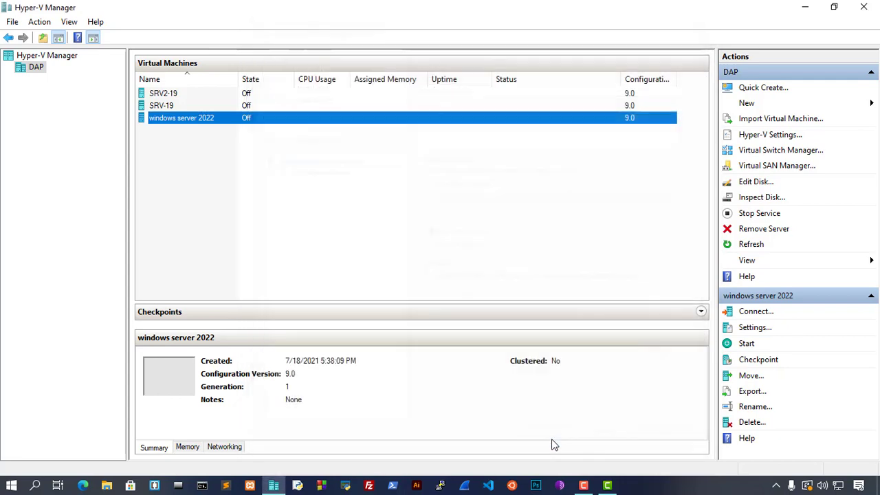
Examine the windows server 2022 virtual machine's BIOS, security, memory, processor, hard drive and DVD drive settings
{"action": "right_click", "coordinate": [203, 121]}
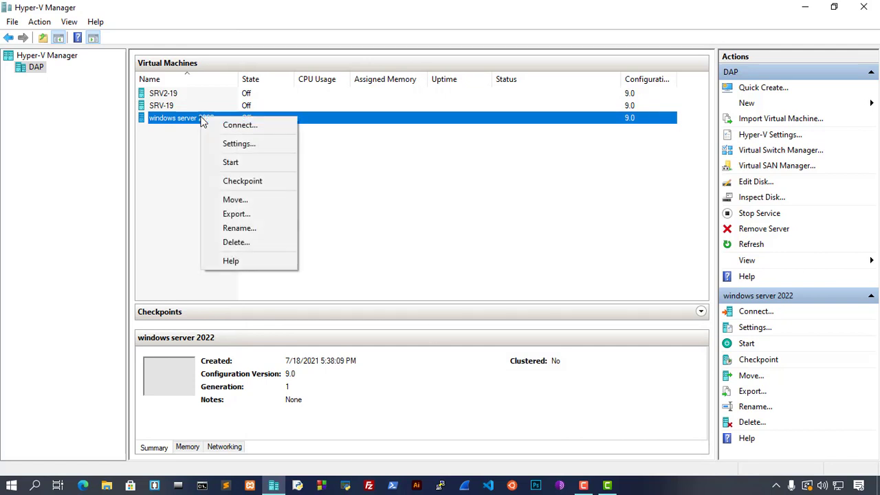
{"action": "left_click", "coordinate": [238, 145]}
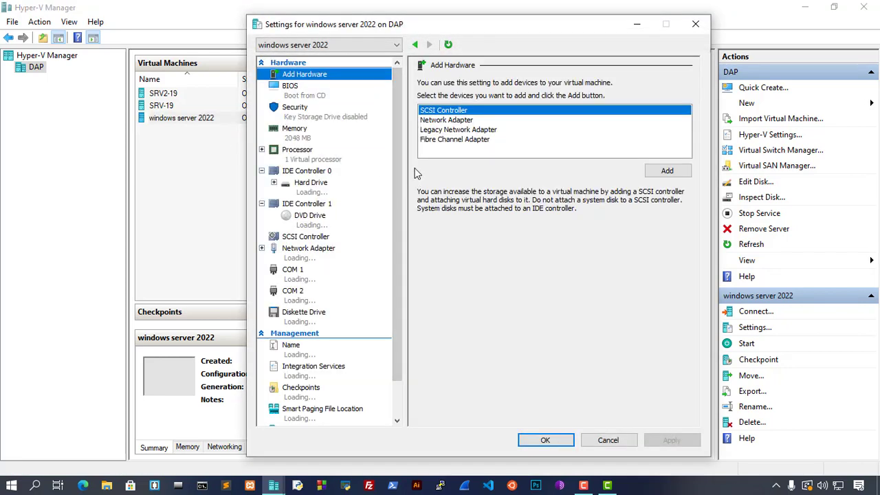
{"action": "left_click", "coordinate": [302, 93]}
{"action": "left_click", "coordinate": [296, 116]}
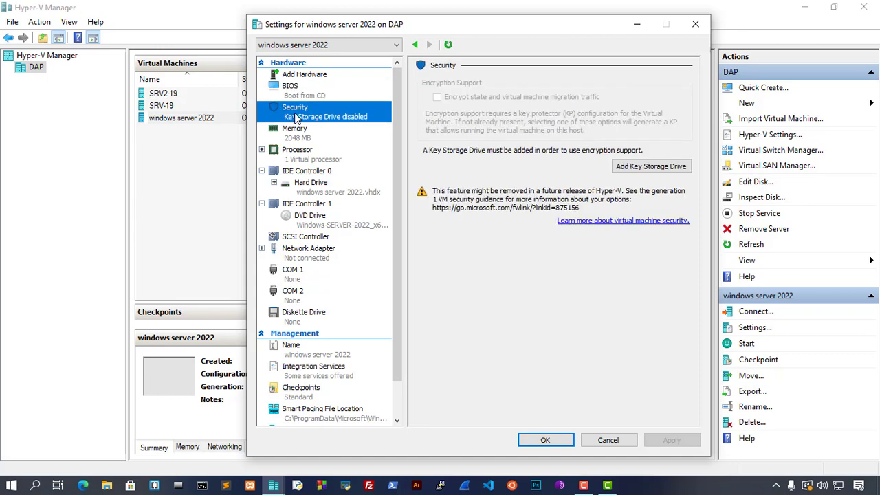
{"action": "left_click", "coordinate": [308, 140]}
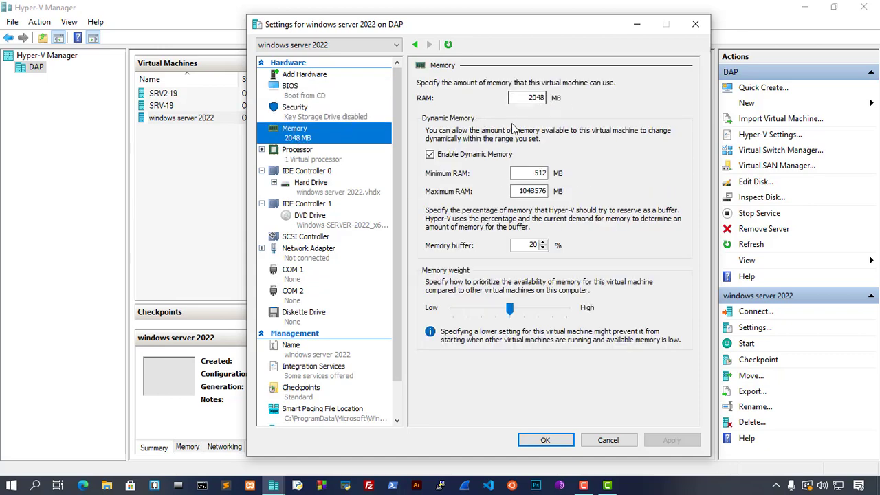
{"action": "left_click", "coordinate": [303, 151]}
{"action": "left_click", "coordinate": [306, 171]}
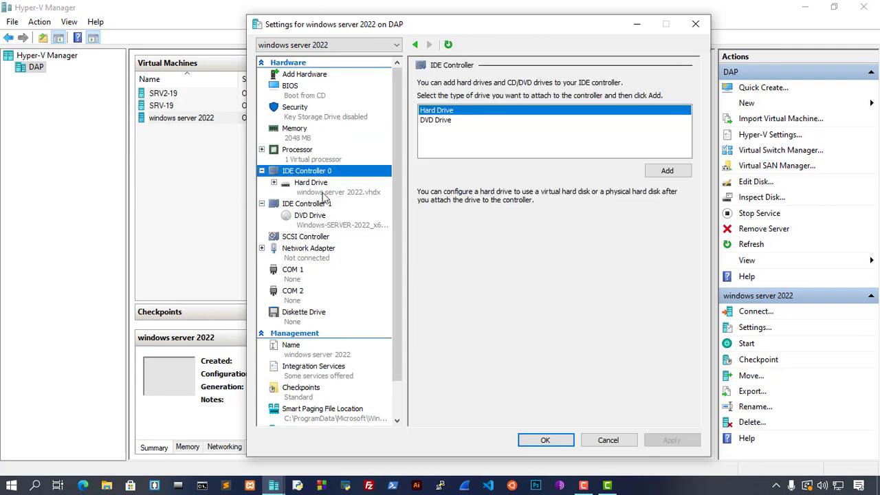
{"action": "left_click", "coordinate": [301, 184]}
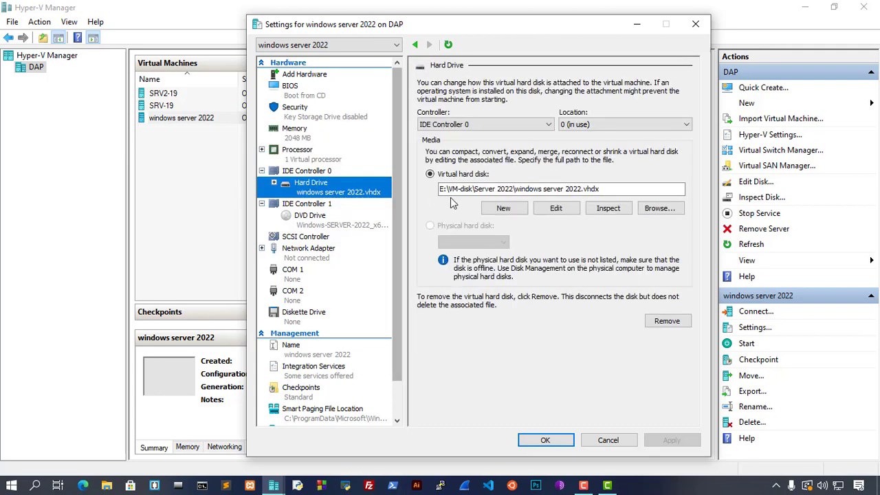
{"action": "left_click", "coordinate": [314, 226]}
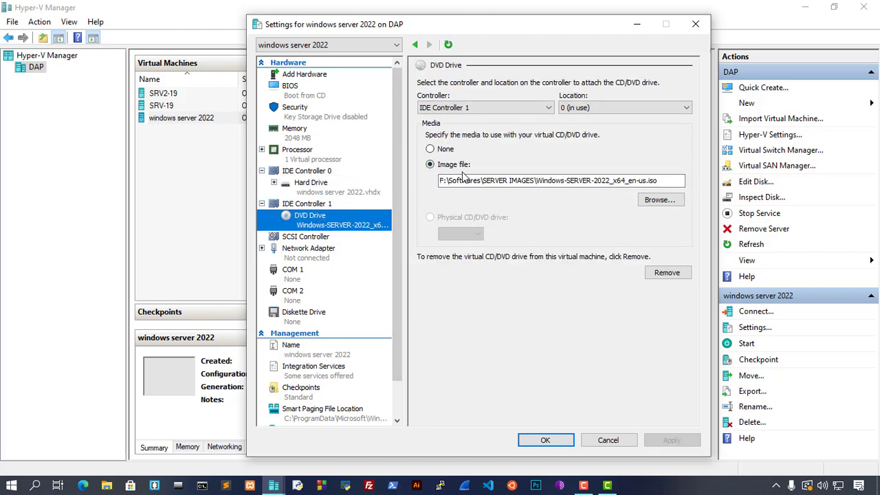
Connect the virtual machine's network adapter to the int-vlan-srv2022 switch and save the settings
{"action": "left_click", "coordinate": [311, 251]}
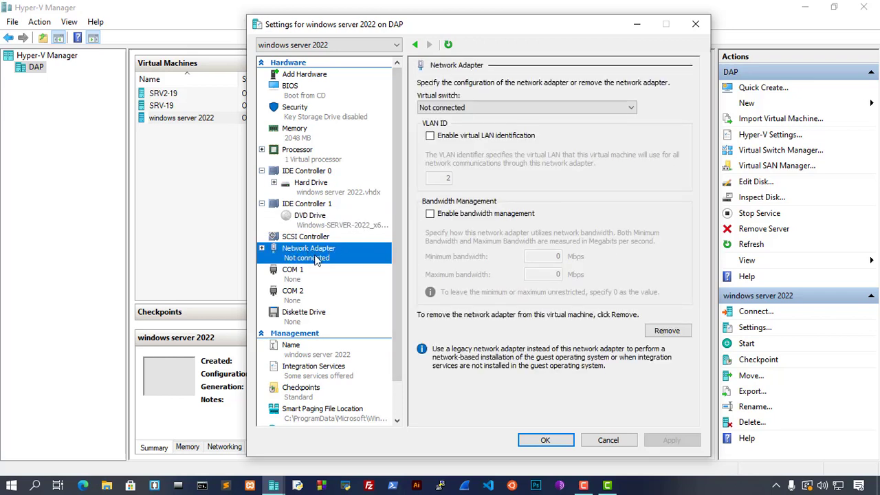
{"action": "left_click", "coordinate": [625, 110]}
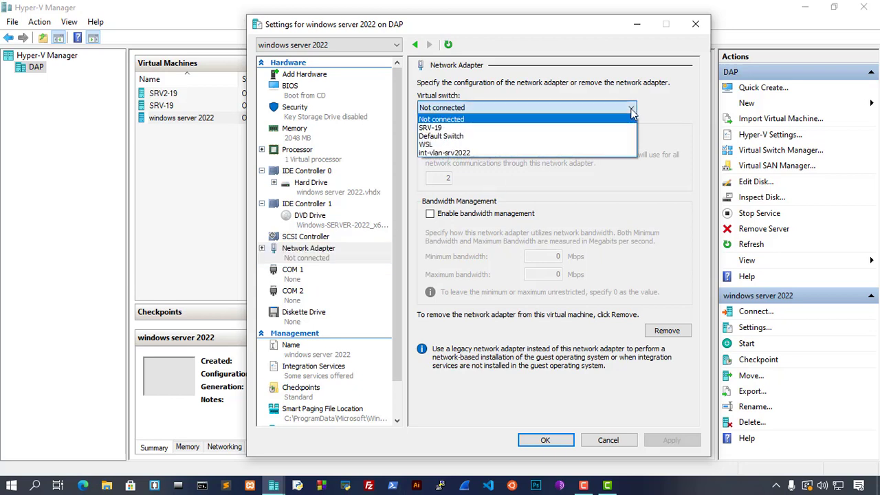
{"action": "left_click", "coordinate": [447, 154]}
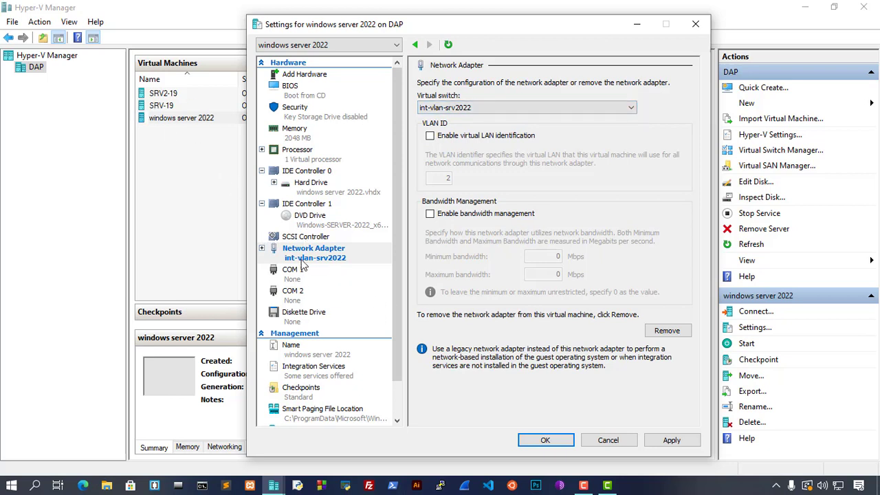
{"action": "left_click", "coordinate": [672, 441]}
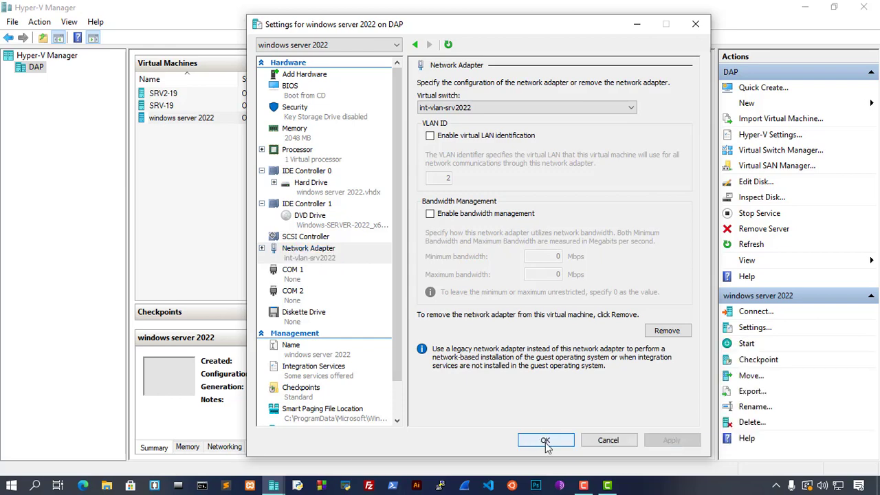
{"action": "left_click", "coordinate": [545, 440]}
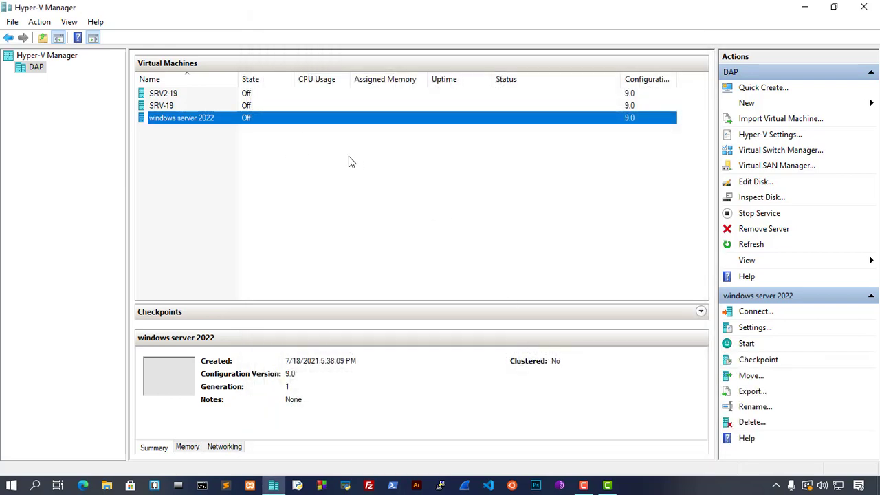
Start the windows server 2022 virtual machine and open a connection to its console
{"action": "right_click", "coordinate": [240, 120]}
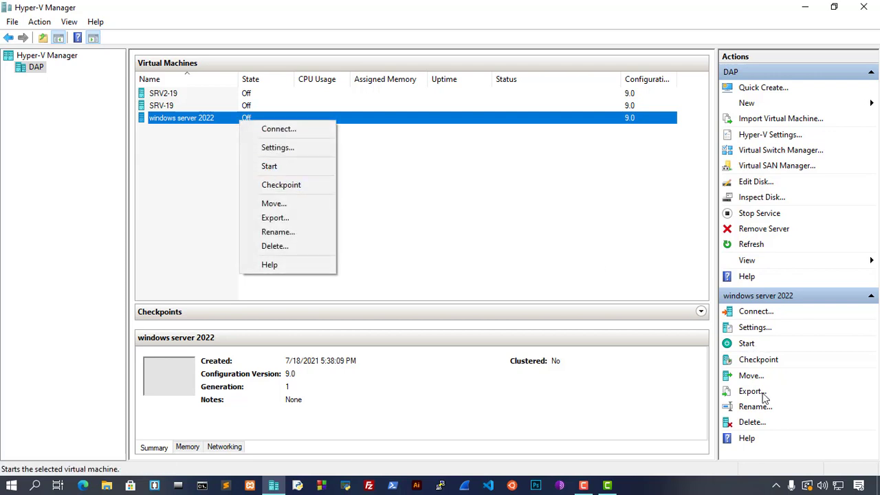
{"action": "left_click", "coordinate": [605, 282]}
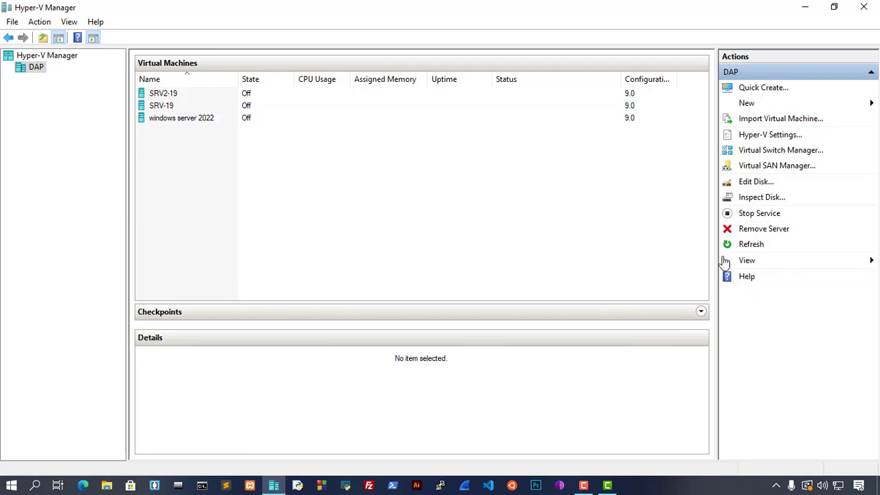
{"action": "left_click", "coordinate": [238, 120]}
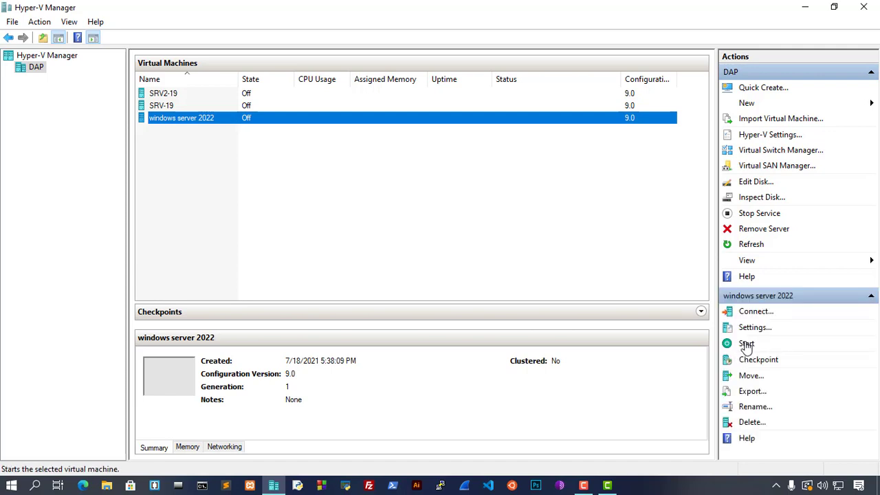
{"action": "left_click", "coordinate": [756, 360]}
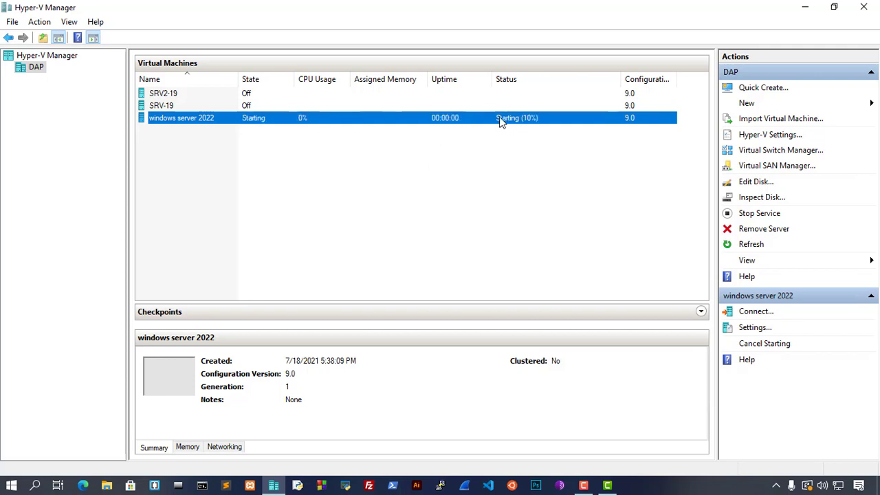
{"action": "double_click", "coordinate": [212, 123]}
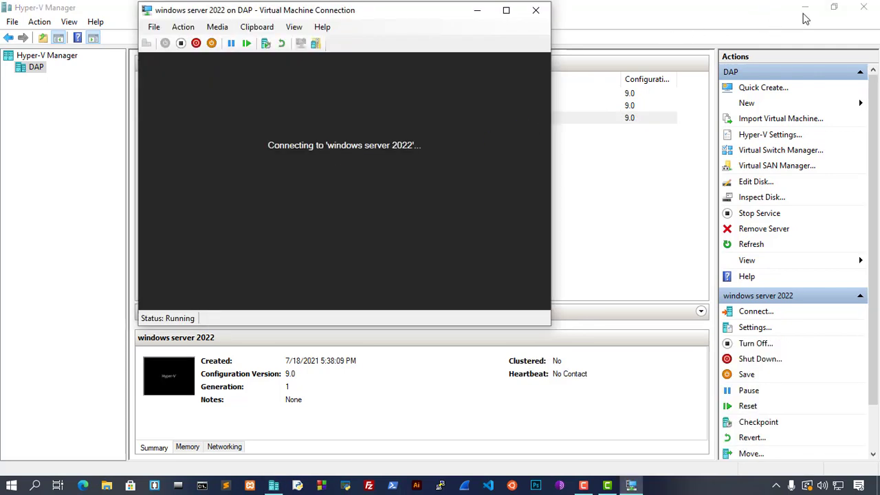
Minimize the Hyper-V Manager window and display the virtual machine's console in full screen
{"action": "left_click", "coordinate": [806, 11]}
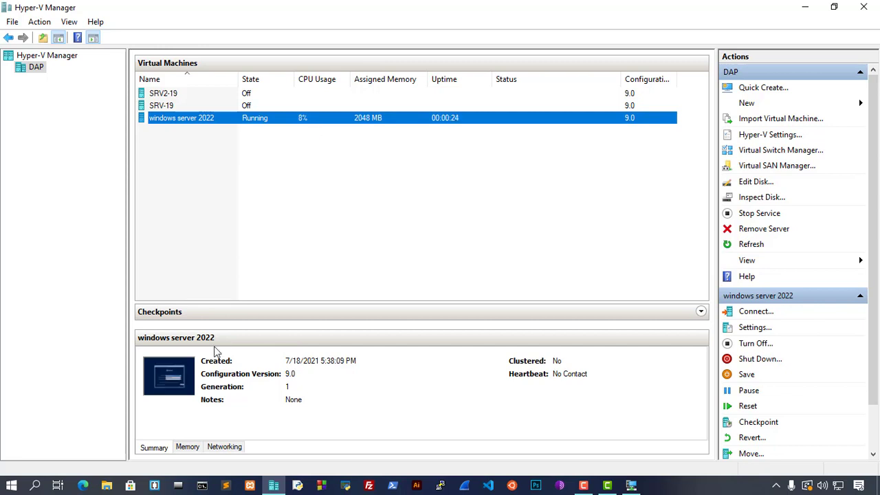
{"action": "left_click", "coordinate": [805, 6]}
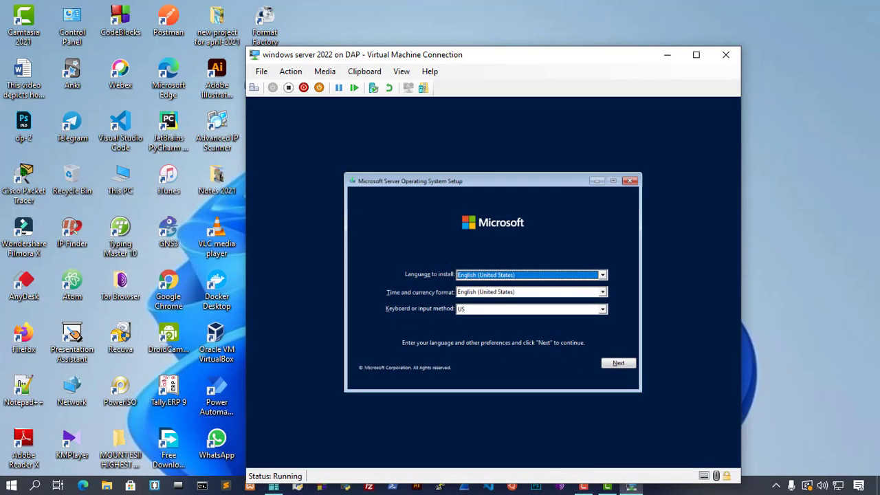
{"action": "left_click_drag", "start_coordinate": [573, 62], "coordinate": [522, 32]}
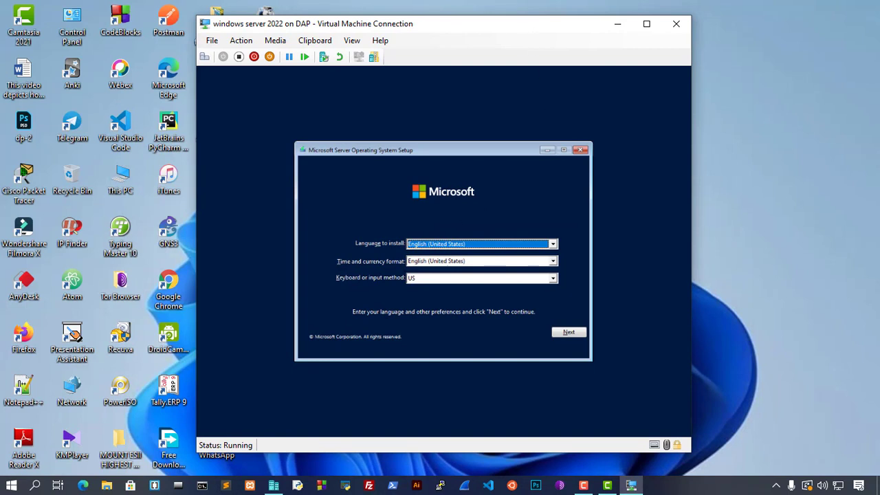
{"action": "left_click", "coordinate": [646, 24]}
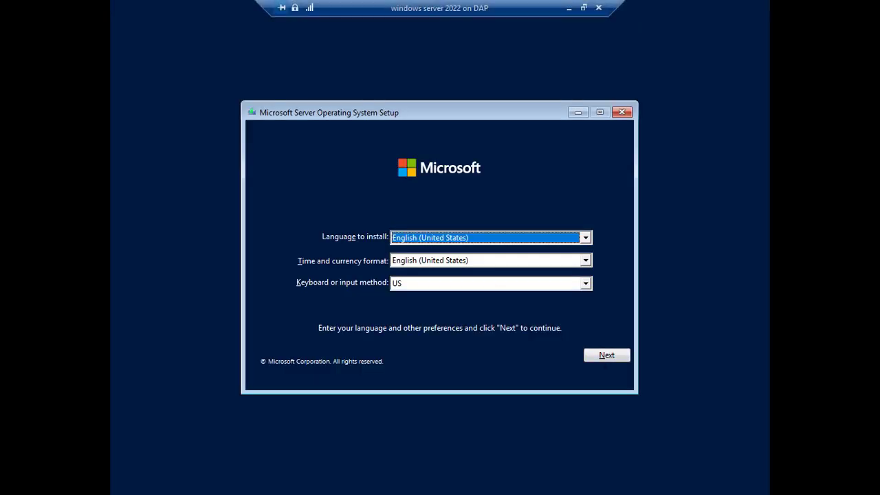
Begin the installation with the default language settings and choose Windows Server 2022 Standard Evaluation (Desktop Experience) as the operating system
{"action": "left_click", "coordinate": [606, 356]}
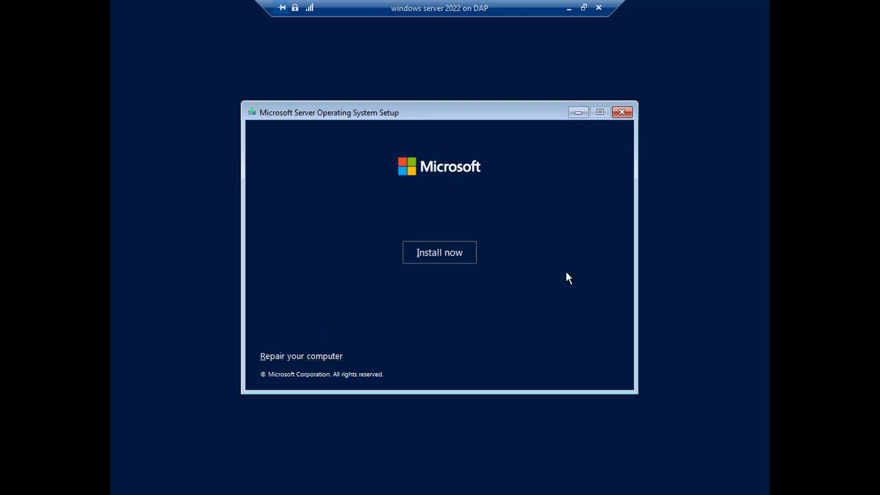
{"action": "left_click", "coordinate": [440, 253]}
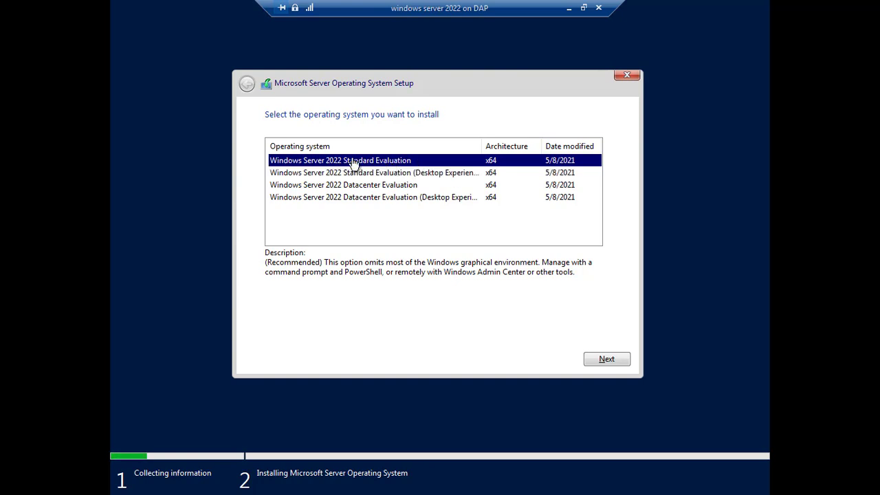
{"action": "left_click", "coordinate": [411, 175]}
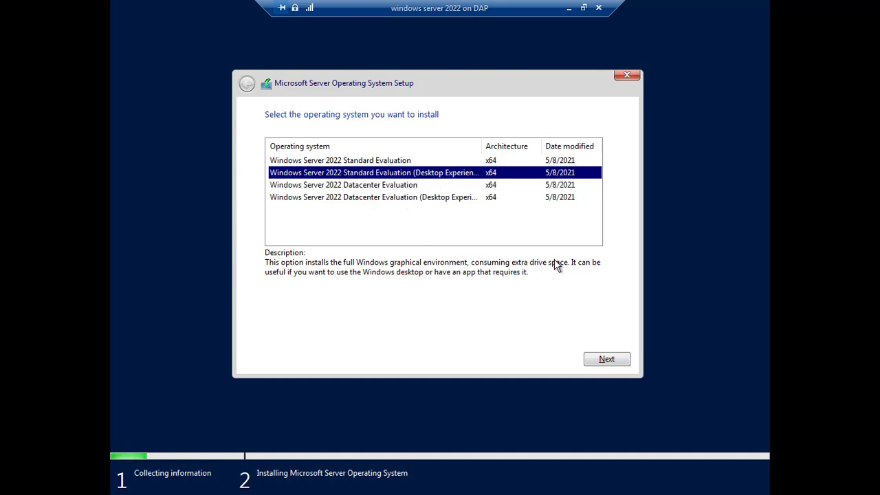
{"action": "left_click", "coordinate": [608, 361]}
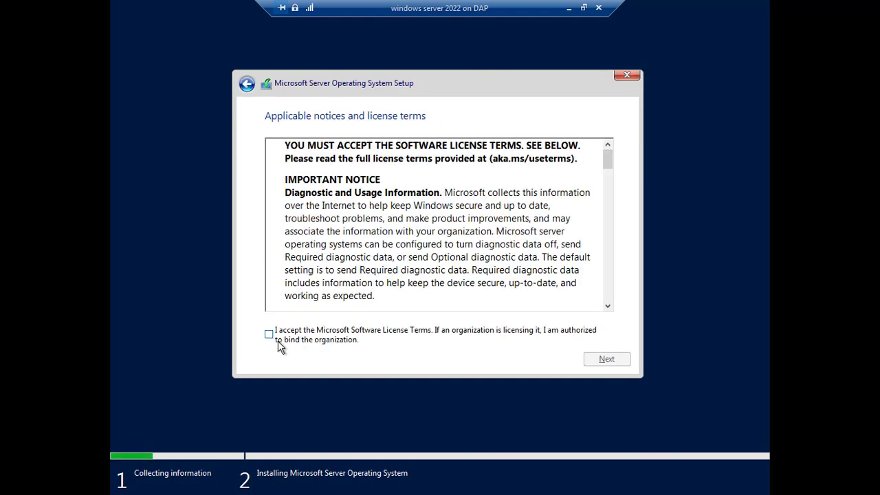
Accept the Microsoft Software License Terms and choose the custom installation of the Microsoft Server Operating System only
{"action": "left_click", "coordinate": [269, 334]}
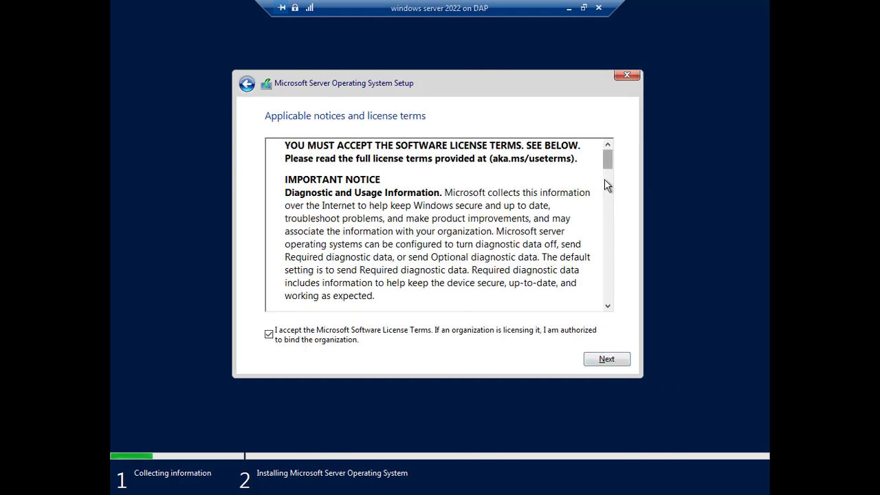
{"action": "left_click_drag", "start_coordinate": [609, 167], "coordinate": [593, 136]}
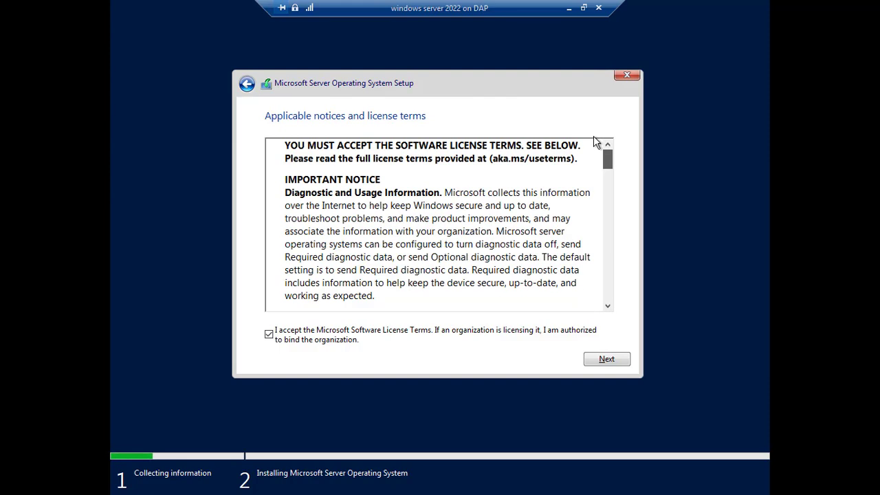
{"action": "left_click", "coordinate": [606, 360]}
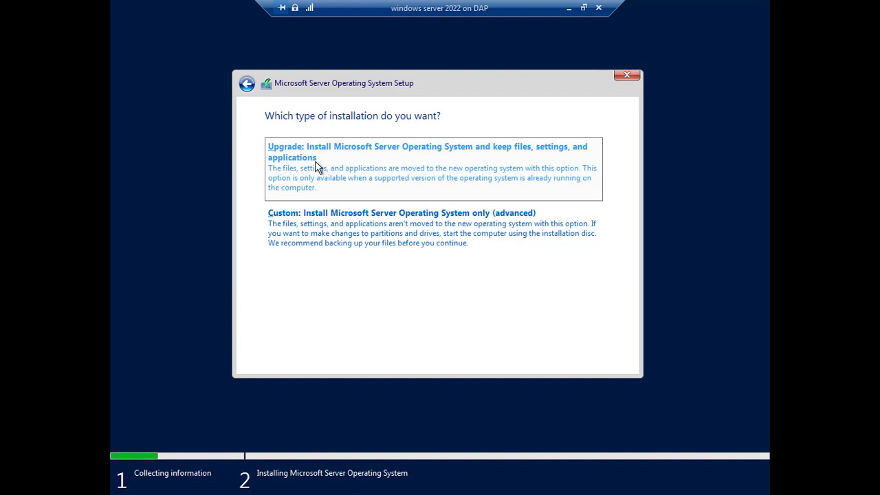
{"action": "left_click", "coordinate": [311, 245]}
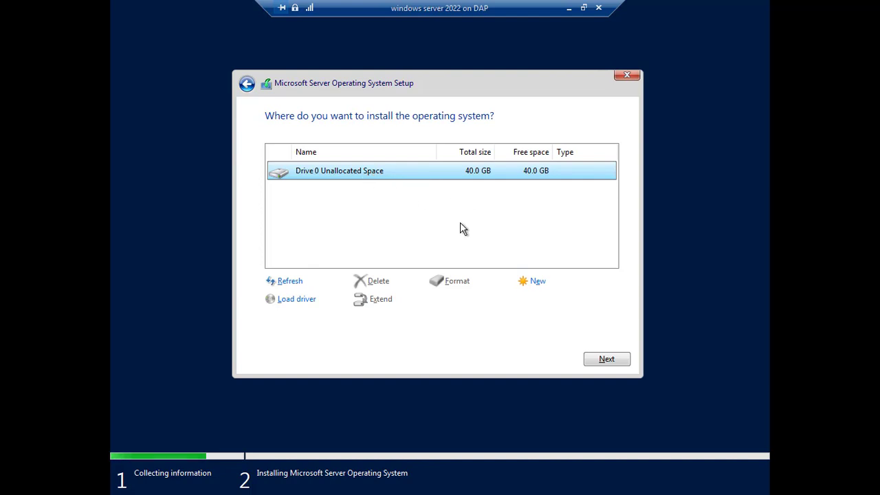
Create a 40960 MB partition from the unallocated space on Drive 0 and select the System Reserved partition
{"action": "left_click", "coordinate": [538, 283]}
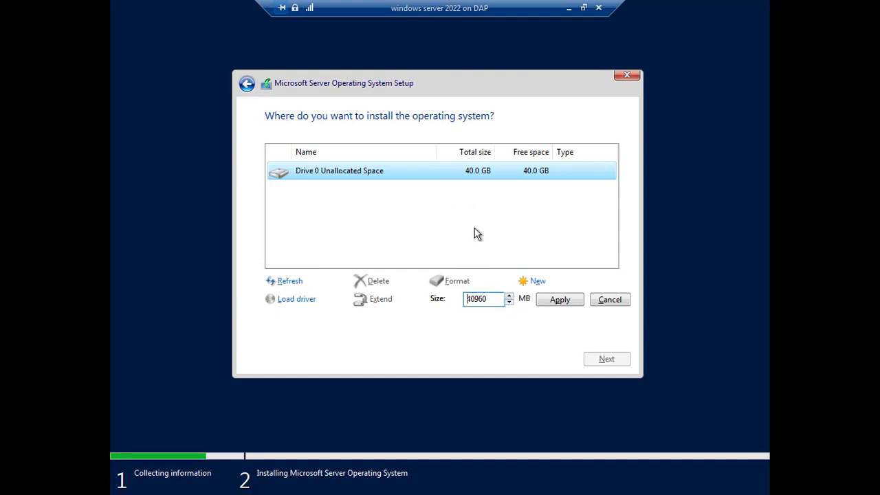
{"action": "left_click", "coordinate": [555, 299]}
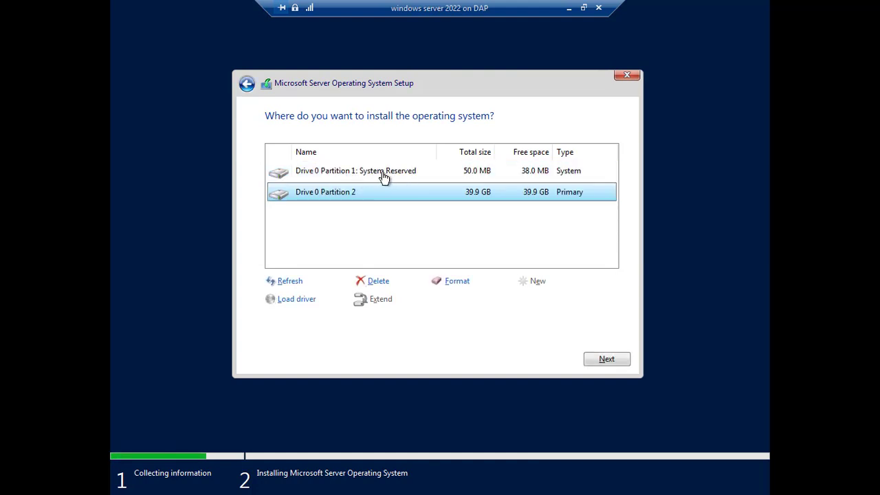
{"action": "left_click", "coordinate": [384, 177]}
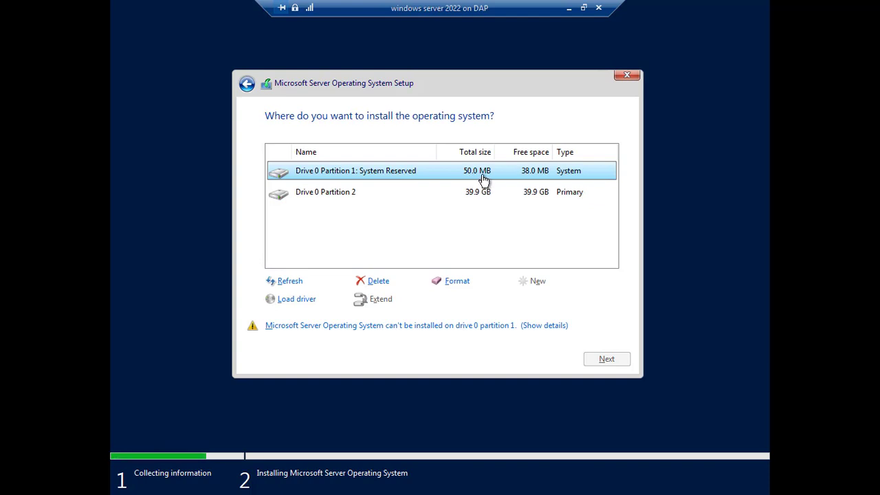
Format Drive 0 Partition 2 and start installing the operating system on it
{"action": "left_click", "coordinate": [400, 196]}
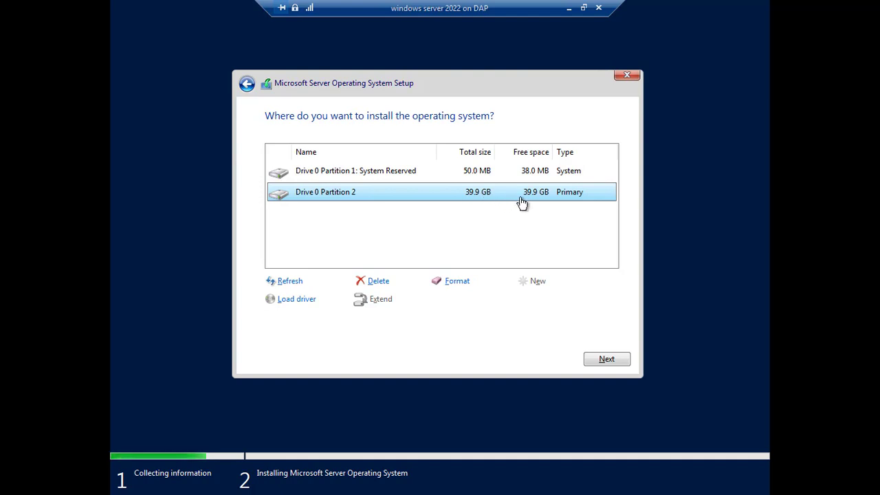
{"action": "left_click", "coordinate": [455, 282]}
{"action": "left_click", "coordinate": [523, 303]}
{"action": "left_click", "coordinate": [607, 365]}
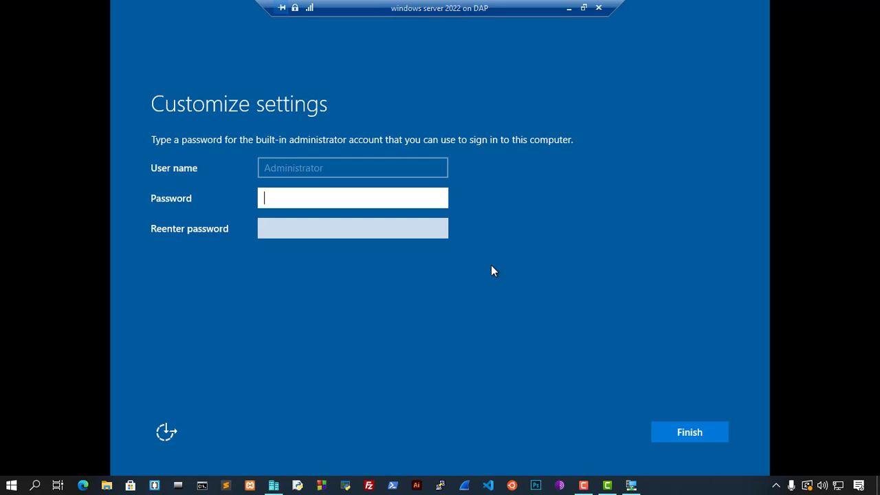
Enter and re-enter a password for the built-in administrator account and finish the setup
{"action": "left_click", "coordinate": [345, 197]}
{"action": "type", "text": "****"}
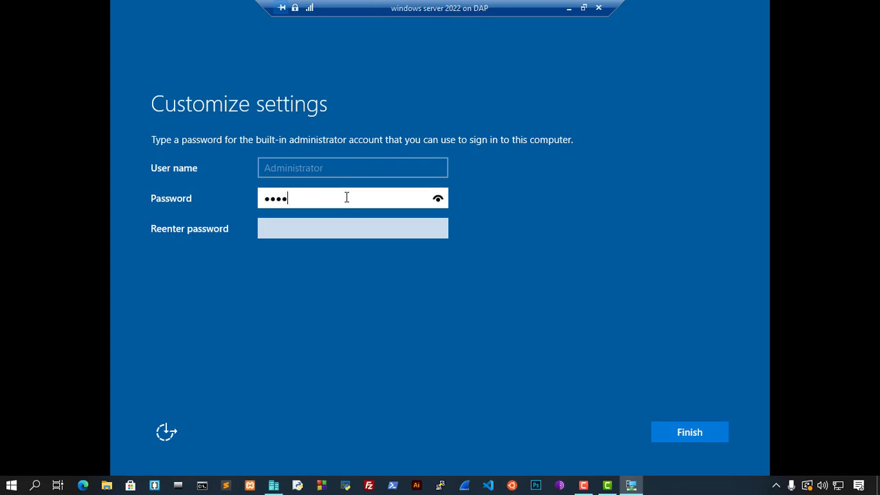
{"action": "key", "text": "Tab"}
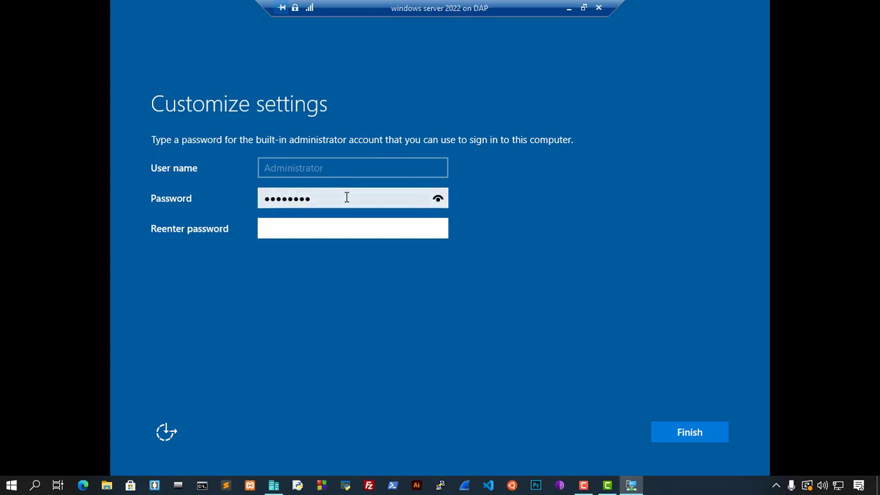
{"action": "type", "text": "********"}
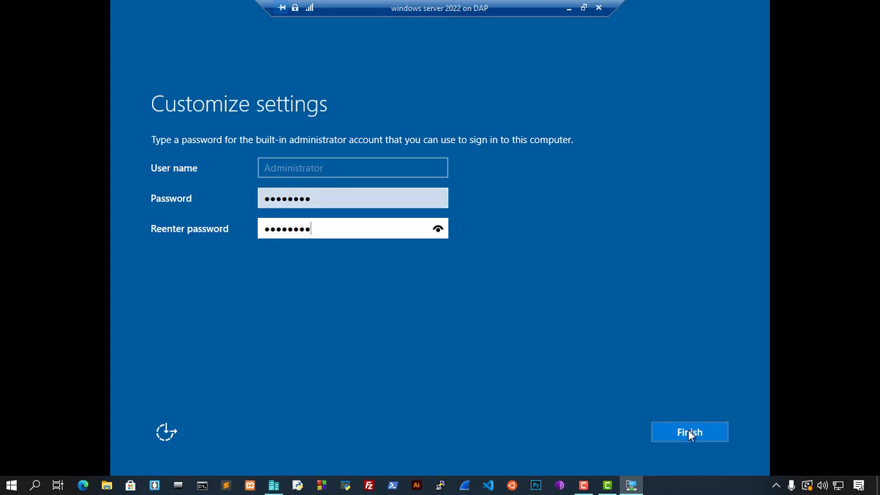
{"action": "left_click", "coordinate": [689, 432]}
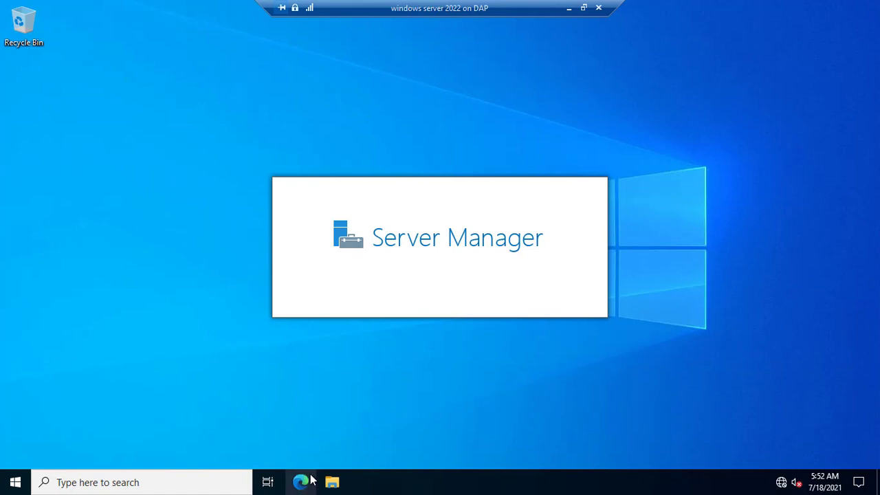
{"action": "left_click", "coordinate": [15, 482]}
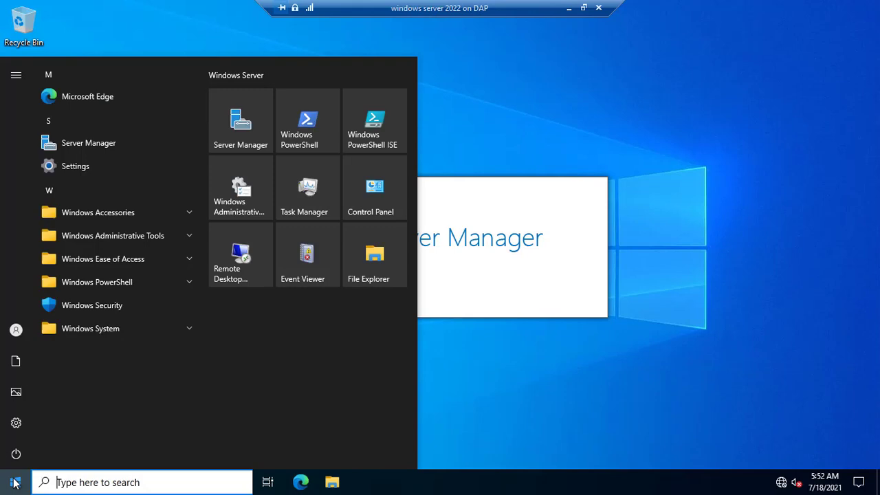
{"action": "right_click", "coordinate": [85, 97]}
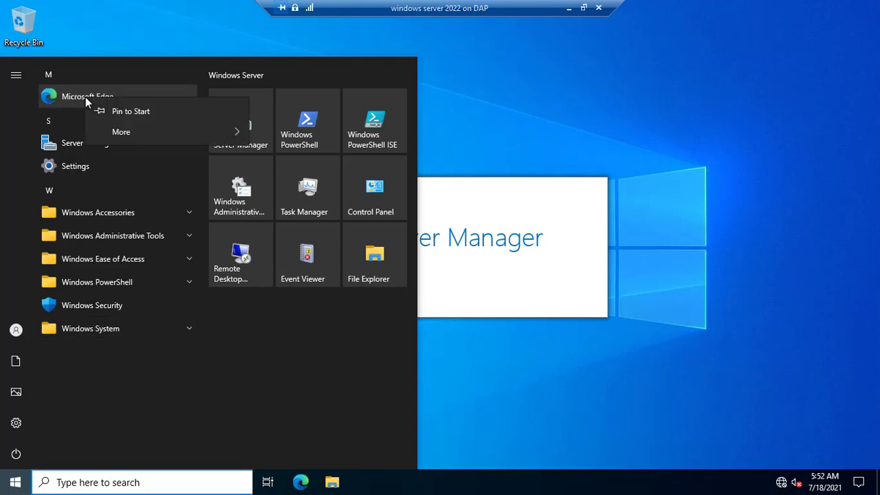
Set the server's time zone to (UTC+05:30) Chennai, Kolkata, Mumbai, New Delhi, close the settings and refresh the desktop
{"action": "right_click", "coordinate": [822, 477]}
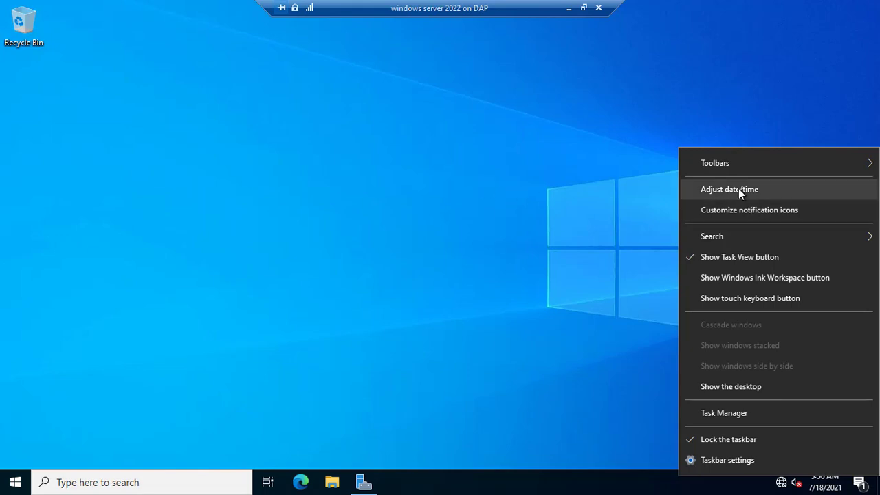
{"action": "left_click", "coordinate": [738, 189]}
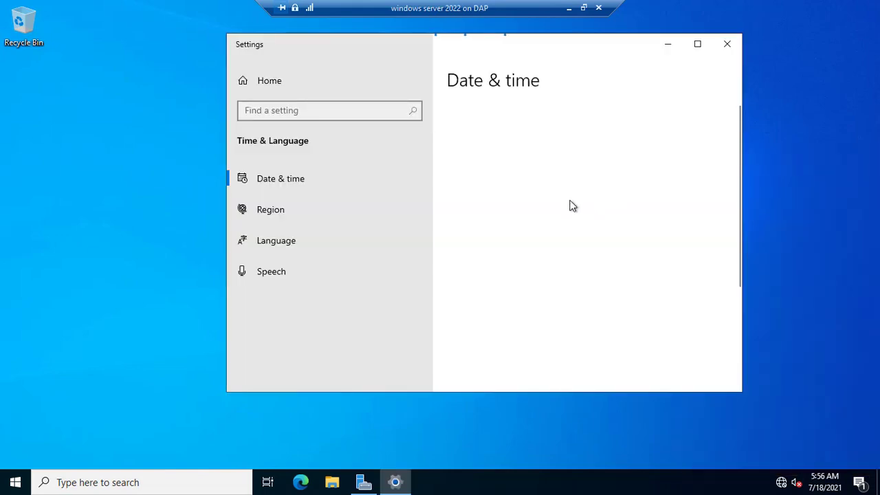
{"action": "scroll", "coordinate": [599, 300], "scroll_direction": "down", "scroll_amount": 5}
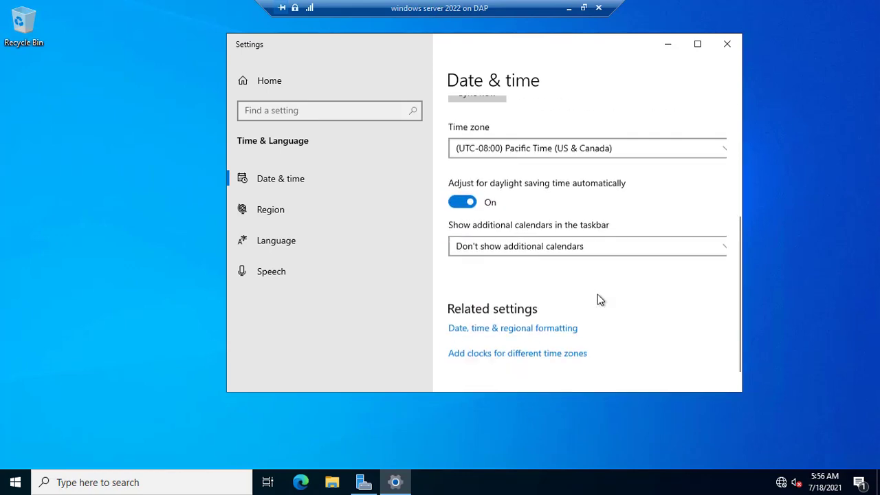
{"action": "left_click", "coordinate": [726, 141]}
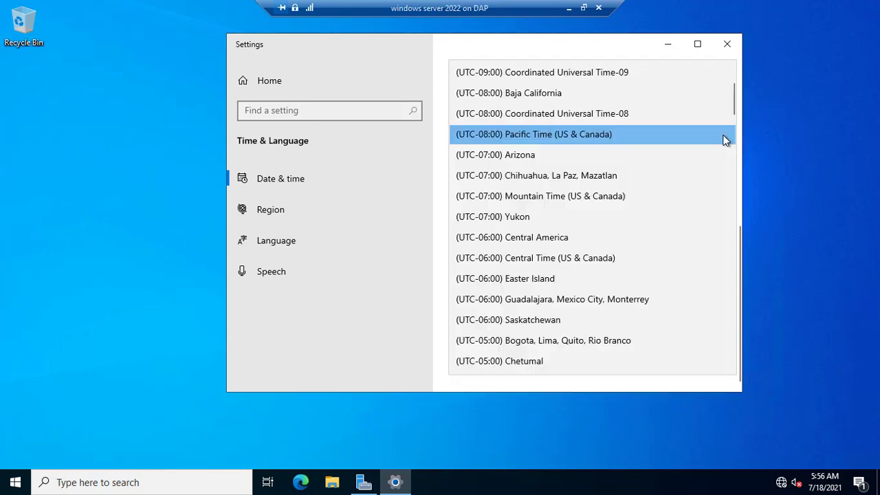
{"action": "scroll", "coordinate": [610, 300], "scroll_direction": "down", "scroll_amount": 10}
{"action": "scroll", "coordinate": [611, 299], "scroll_direction": "down", "scroll_amount": 6}
{"action": "left_click", "coordinate": [610, 295]}
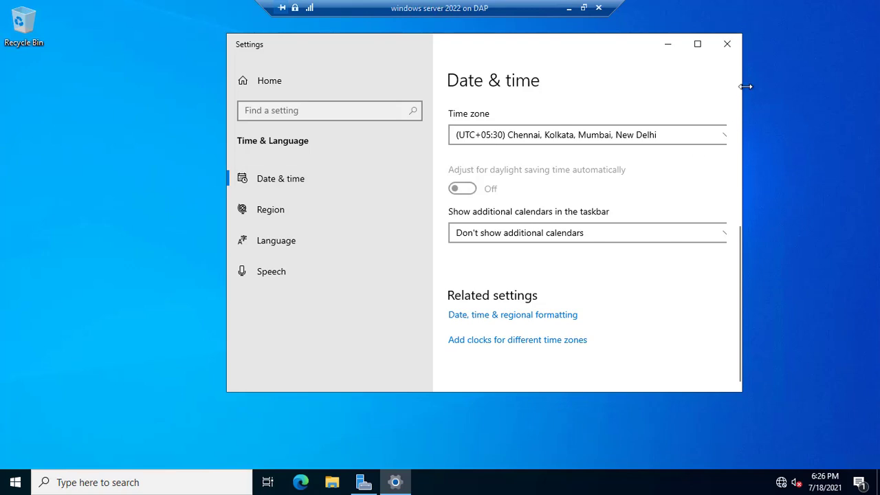
{"action": "left_click", "coordinate": [730, 46]}
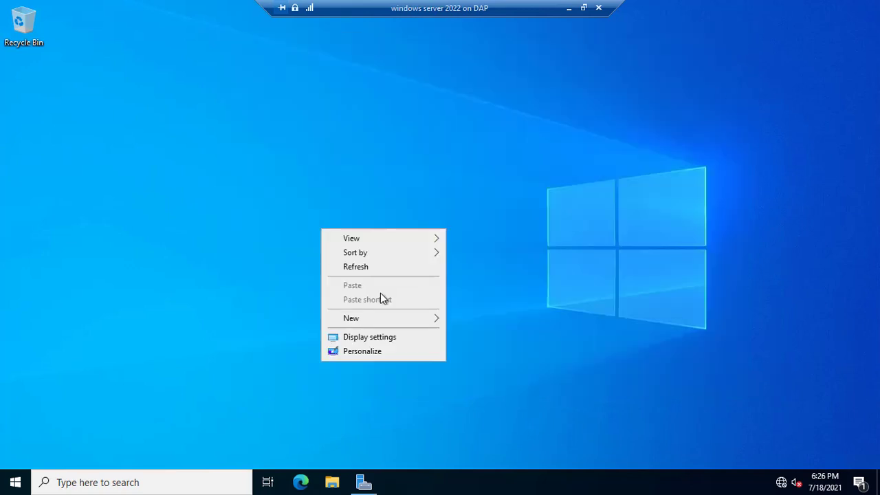
{"action": "left_click", "coordinate": [369, 260]}
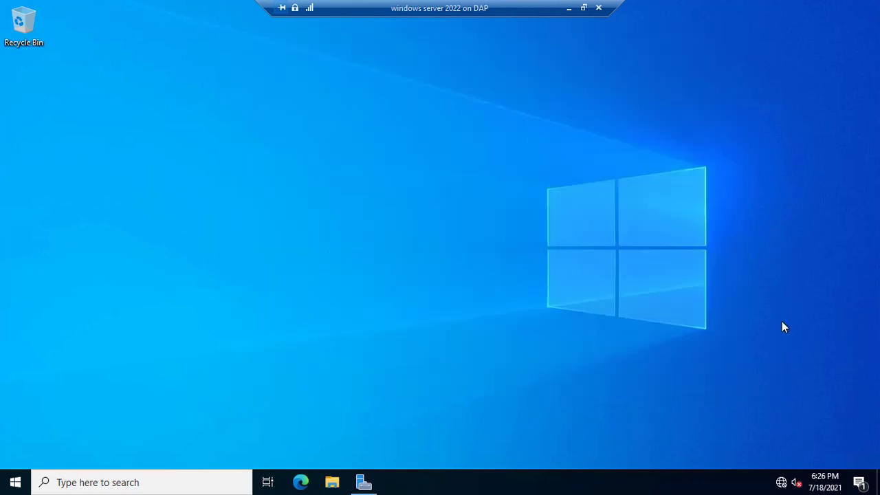
Bring up Server Manager and dismiss the Windows Admin Center message so that it is not shown again
{"action": "left_click", "coordinate": [367, 484]}
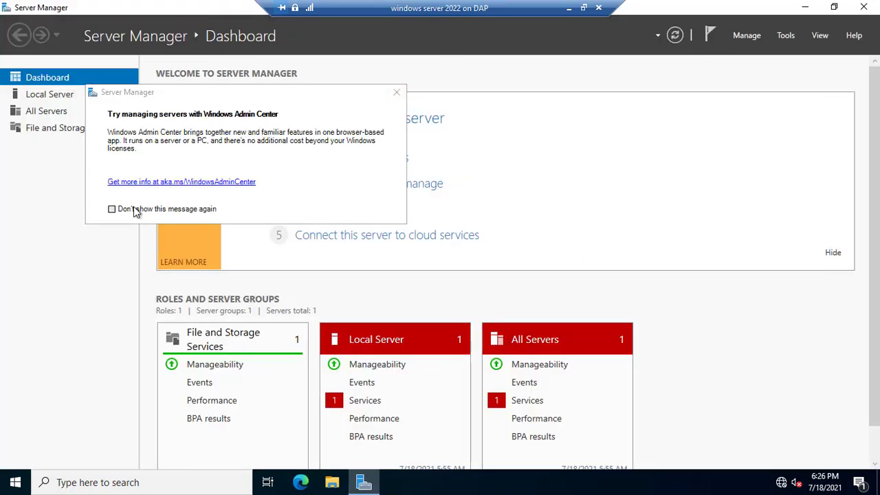
{"action": "left_click", "coordinate": [112, 209]}
{"action": "left_click", "coordinate": [397, 92]}
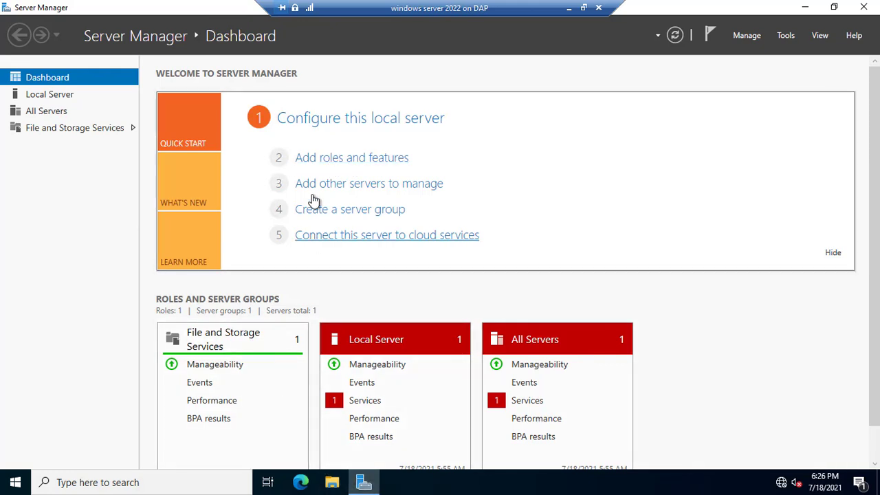
Pin Server Manager to the taskbar
{"action": "left_click", "coordinate": [16, 482]}
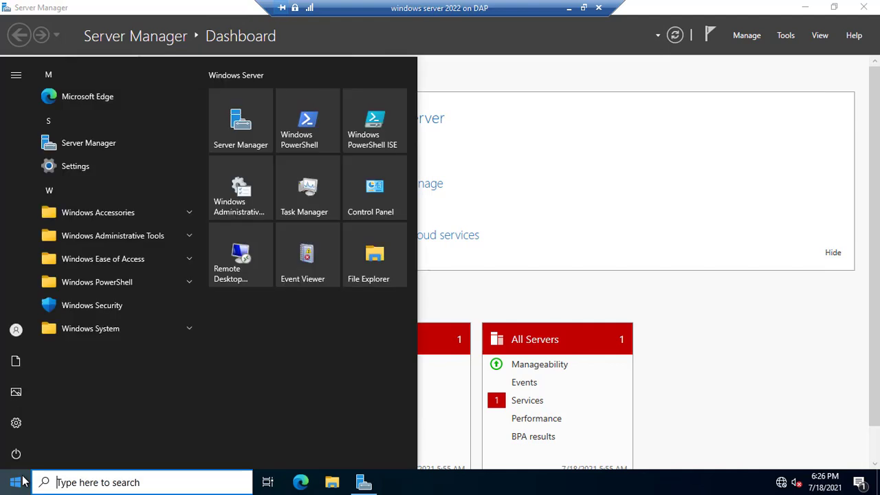
{"action": "right_click", "coordinate": [86, 149]}
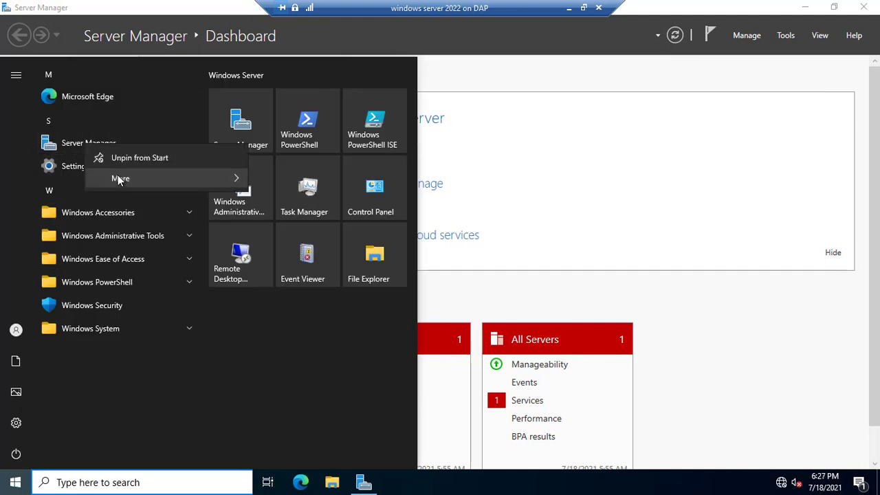
{"action": "mouse_move", "coordinate": [173, 182]}
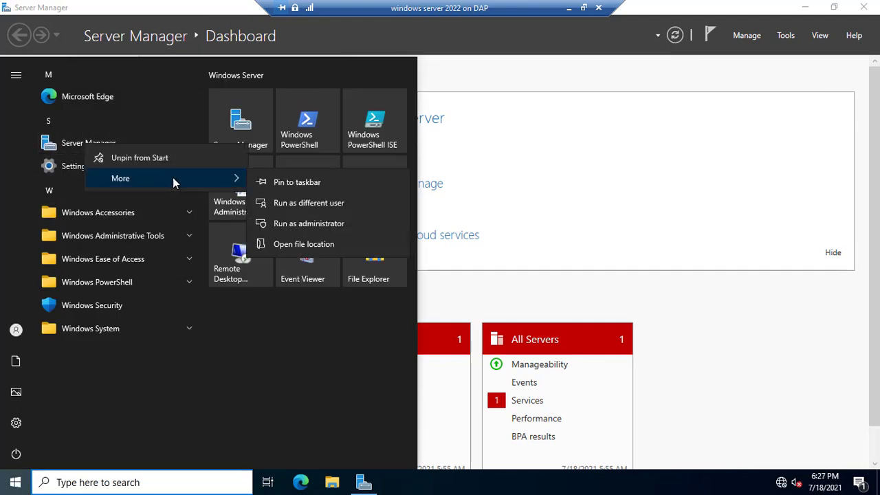
{"action": "left_click", "coordinate": [302, 185]}
{"action": "left_click", "coordinate": [284, 337]}
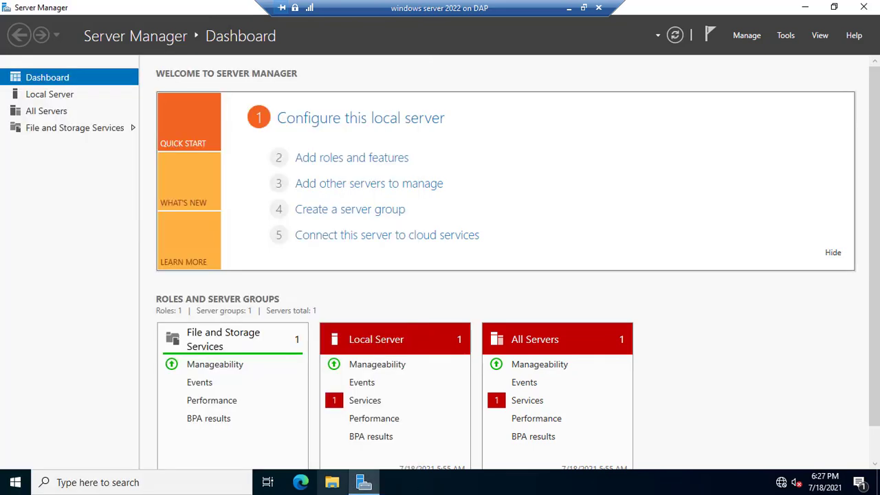
{"action": "left_click", "coordinate": [367, 484]}
{"action": "left_click", "coordinate": [367, 484]}
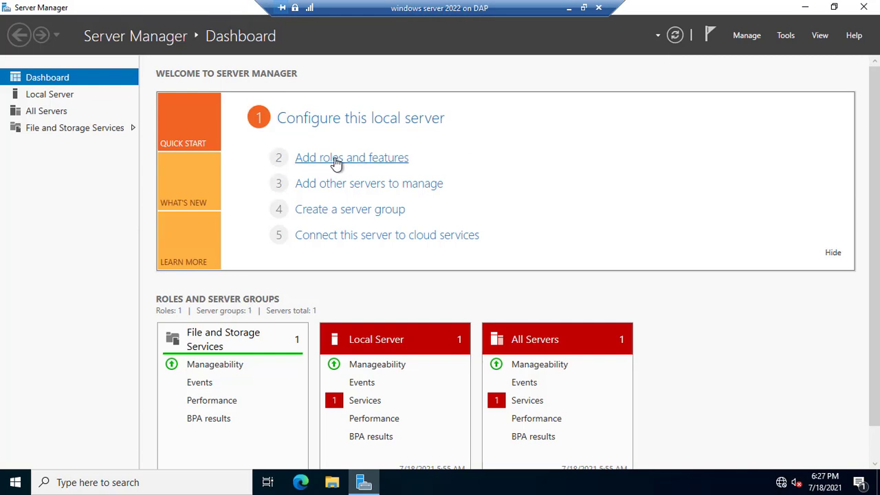
View the Add Roles and Features Wizard, minimize it together with Server Manager and refresh the desktop
{"action": "left_click", "coordinate": [336, 163]}
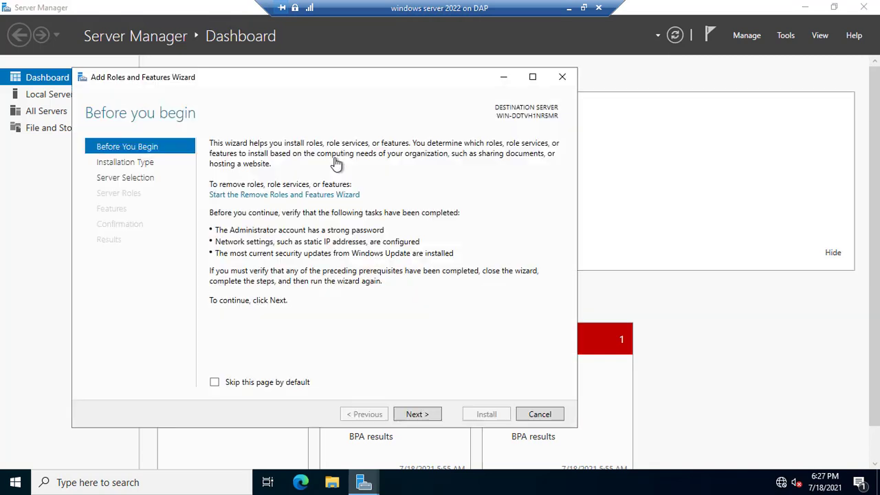
{"action": "left_click", "coordinate": [498, 77]}
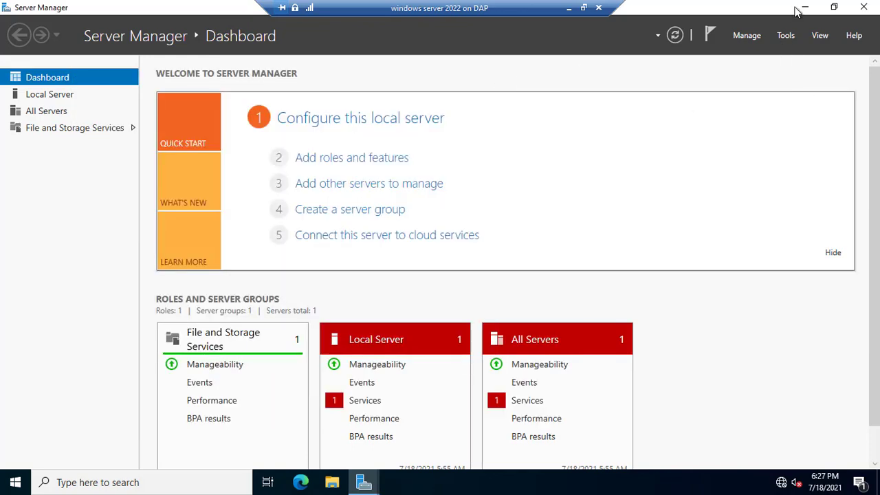
{"action": "left_click", "coordinate": [805, 6]}
{"action": "right_click", "coordinate": [156, 152]}
{"action": "left_click", "coordinate": [191, 190]}
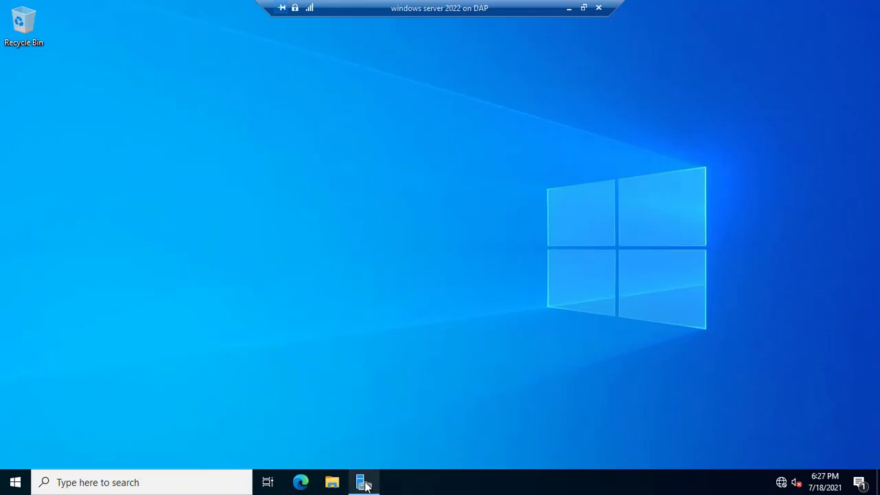
Show the properties of This PC and highlight the device name in the device specifications
{"action": "left_click", "coordinate": [333, 482]}
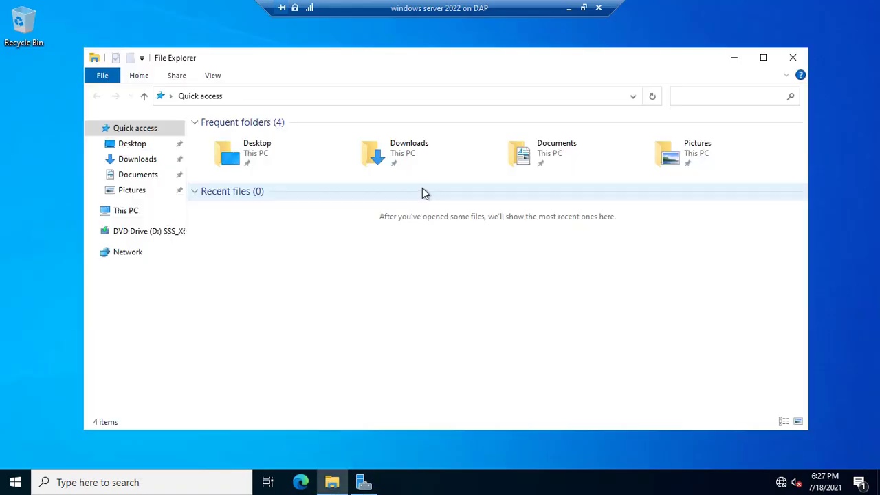
{"action": "right_click", "coordinate": [127, 212]}
{"action": "left_click", "coordinate": [170, 379]}
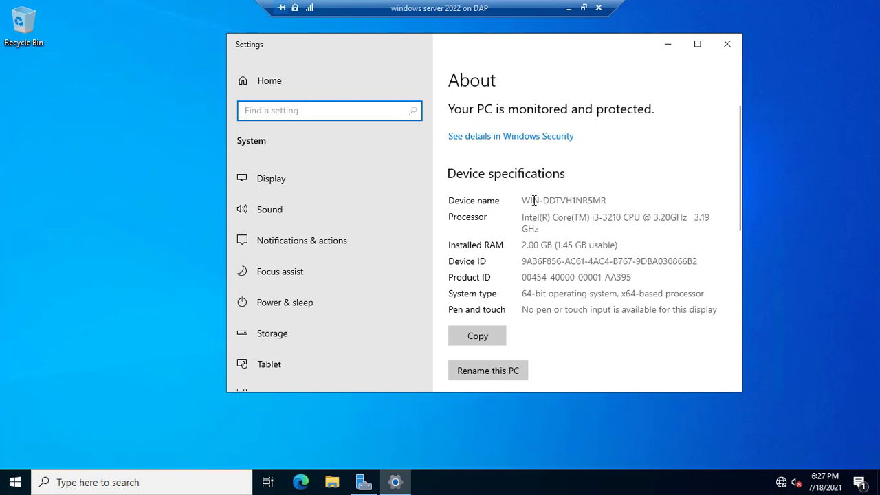
{"action": "left_click_drag", "start_coordinate": [611, 200], "coordinate": [520, 201]}
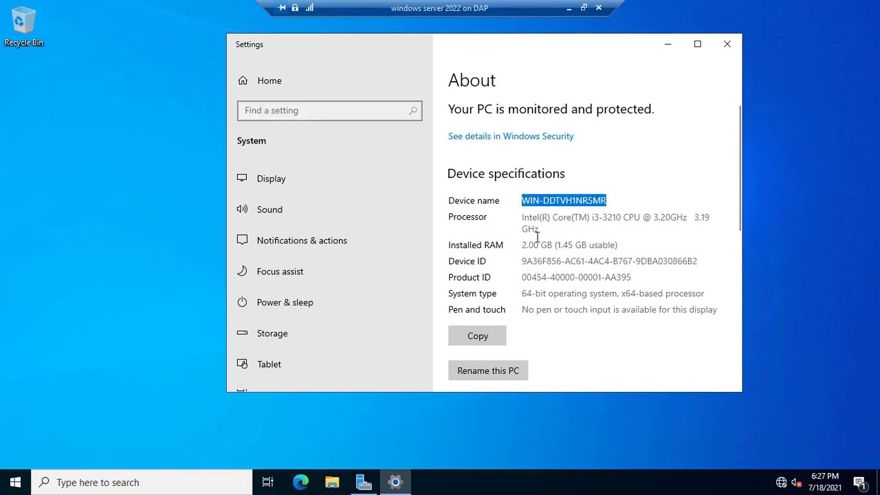
Rename the PC to SRV2022 and postpone the restart
{"action": "left_click_drag", "start_coordinate": [613, 38], "coordinate": [508, 47]}
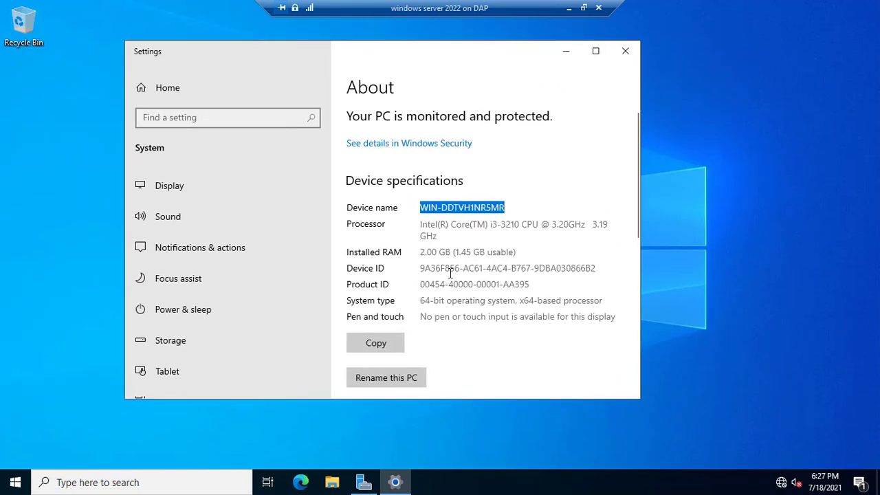
{"action": "left_click", "coordinate": [397, 385]}
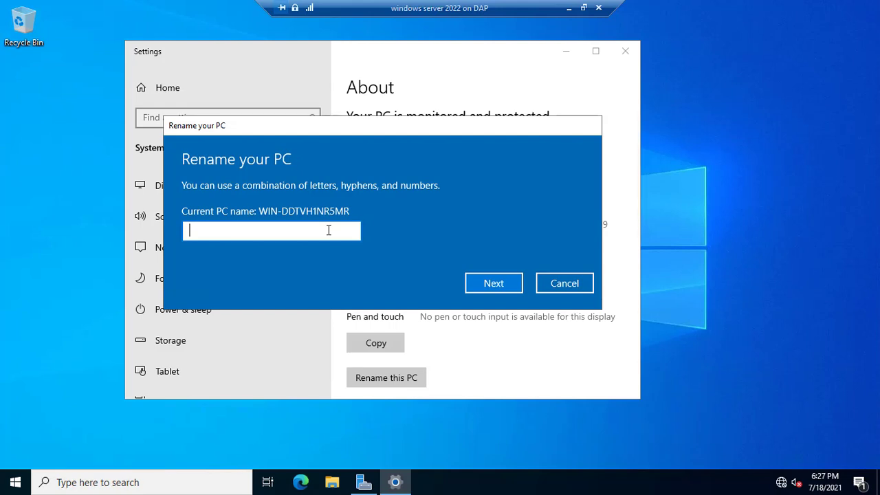
{"action": "type", "text": "SRV20222"}
{"action": "key", "text": "BackSpace"}
{"action": "left_click", "coordinate": [491, 284]}
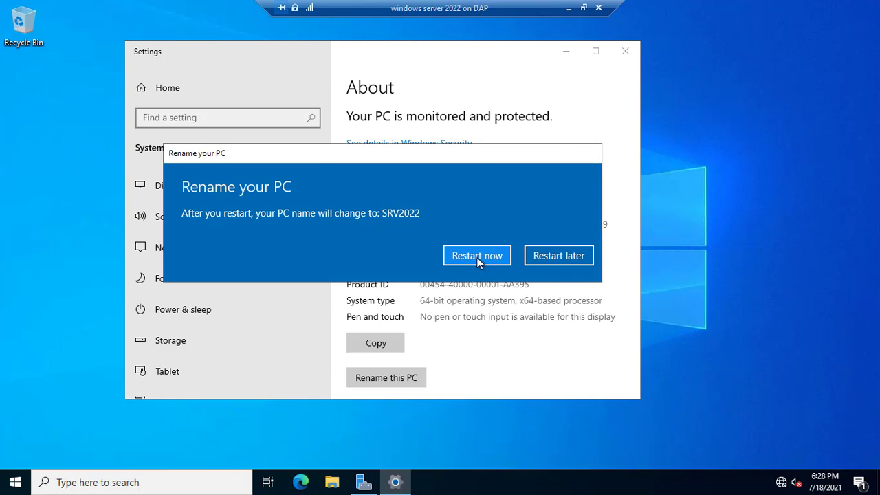
{"action": "left_click", "coordinate": [552, 255]}
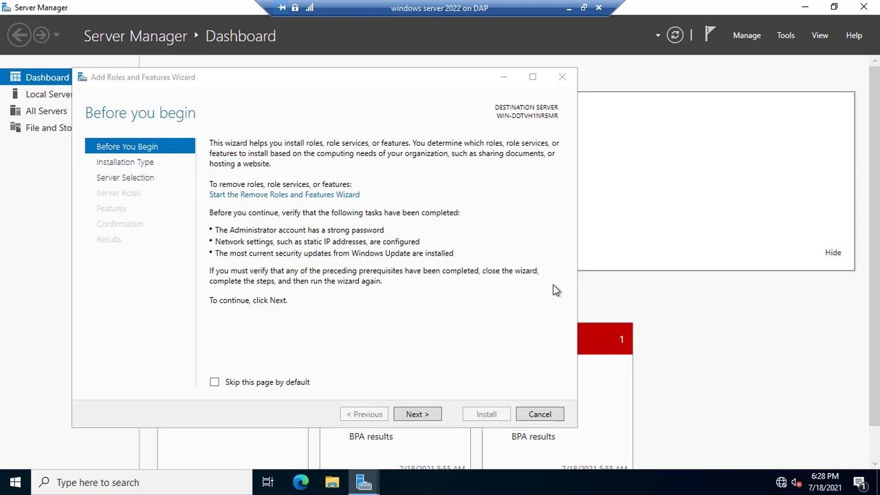
Continue the Add Roles and Features Wizard with a role-based or feature-based installation on the local server from the server pool
{"action": "left_click", "coordinate": [415, 417]}
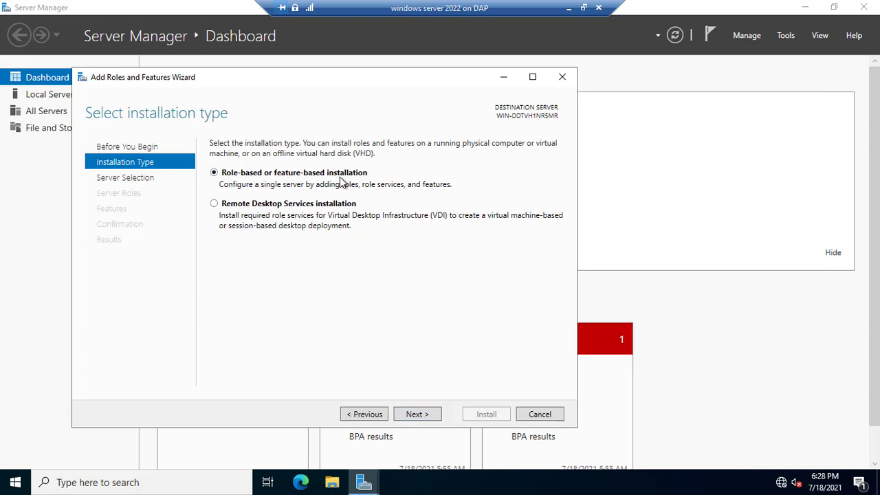
{"action": "left_click", "coordinate": [415, 416]}
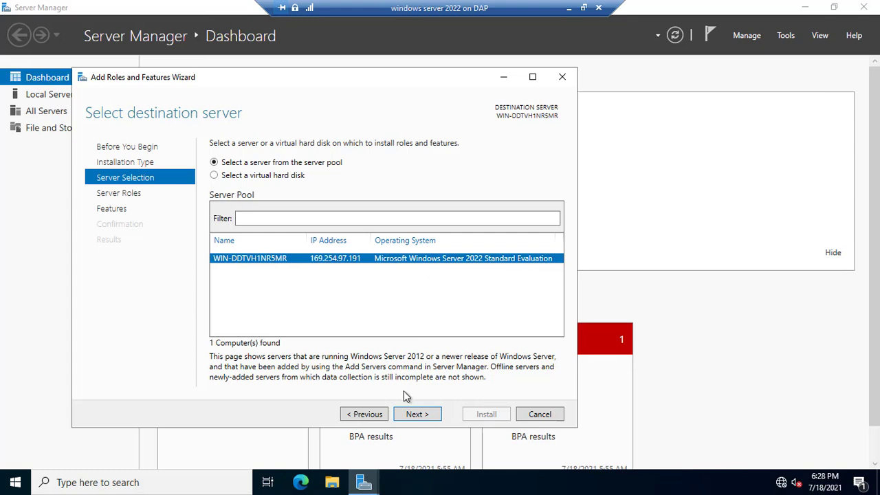
{"action": "left_click", "coordinate": [416, 414]}
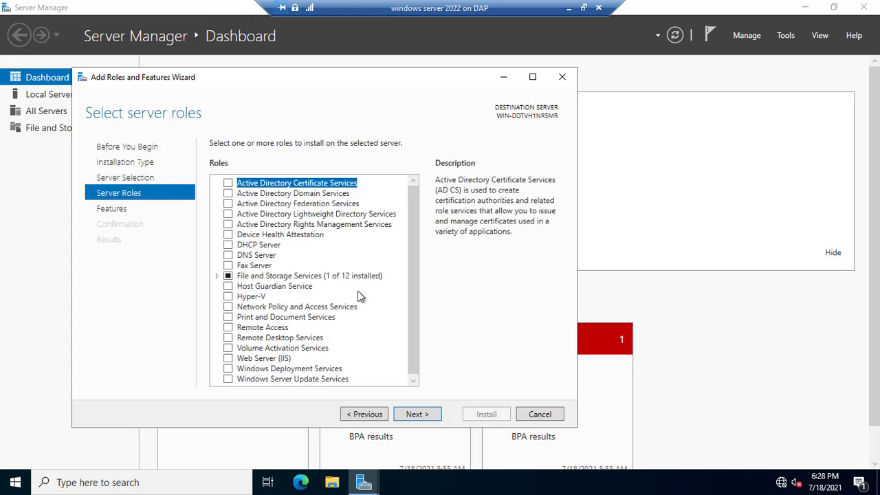
Select the Active Directory Domain Services and DNS Server roles with their required features, and continue to the feature selection
{"action": "left_click", "coordinate": [228, 195]}
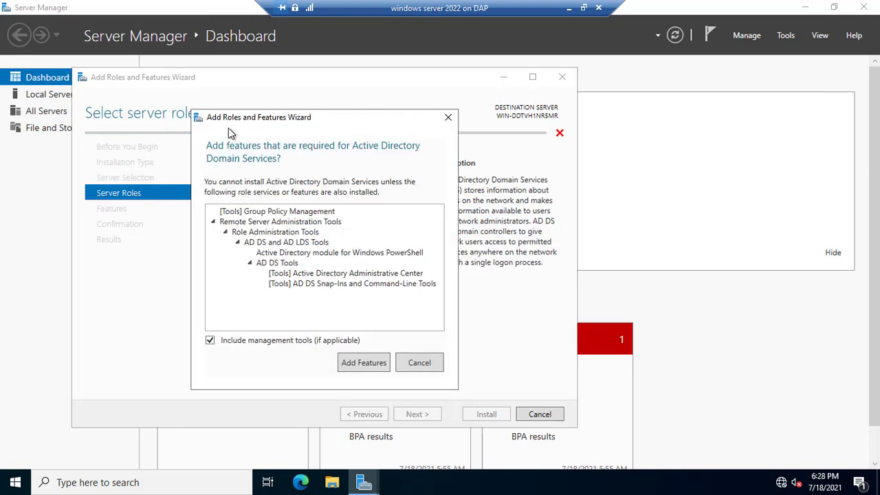
{"action": "left_click", "coordinate": [362, 362]}
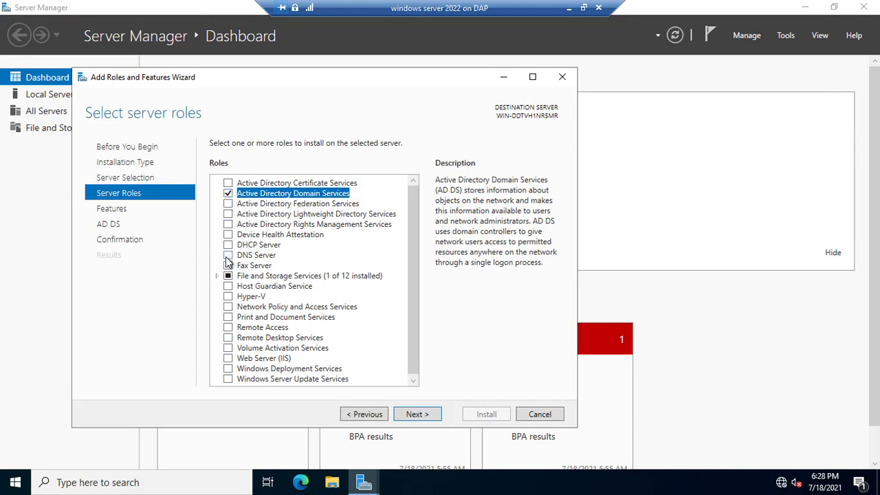
{"action": "left_click", "coordinate": [227, 256]}
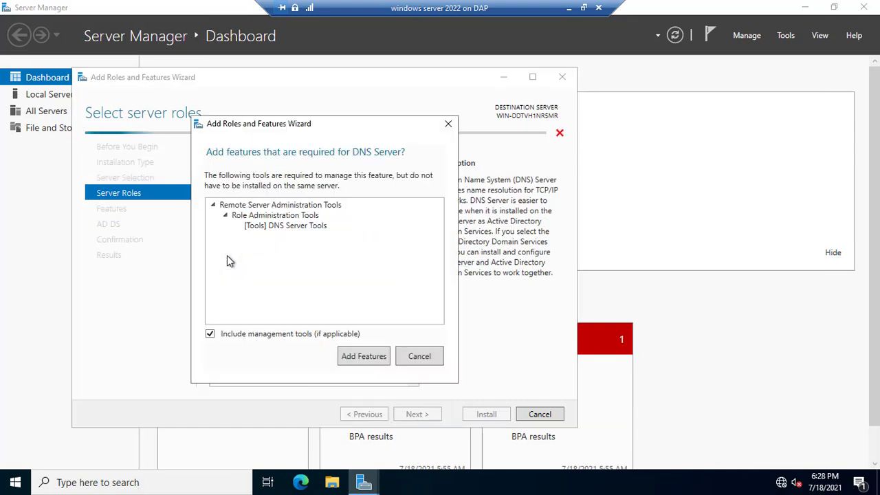
{"action": "left_click", "coordinate": [372, 351]}
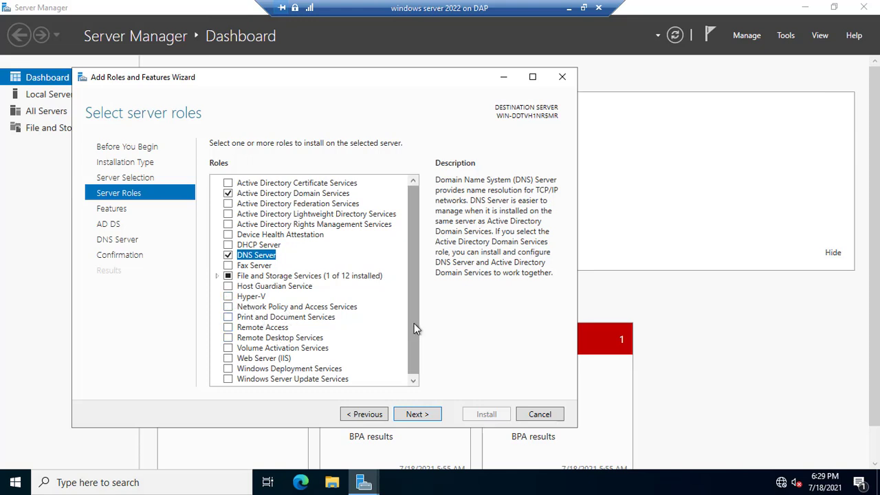
{"action": "scroll", "coordinate": [414, 323], "scroll_direction": "down", "scroll_amount": 1}
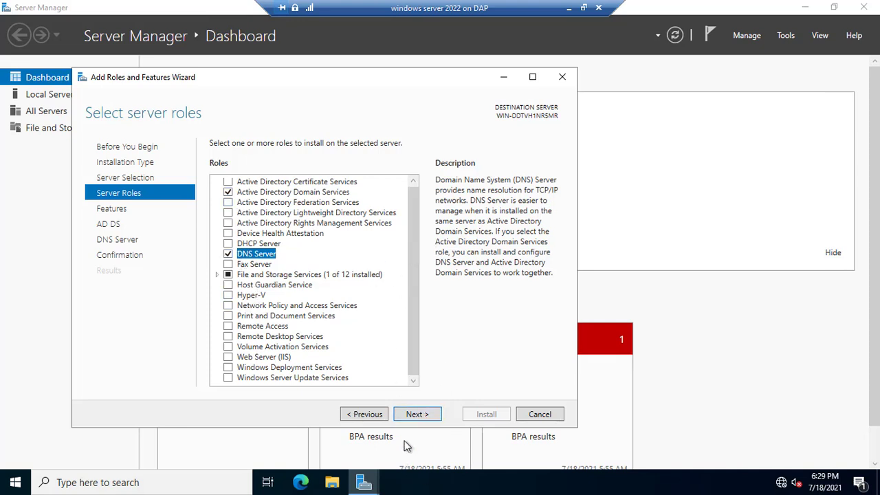
{"action": "left_click", "coordinate": [419, 411]}
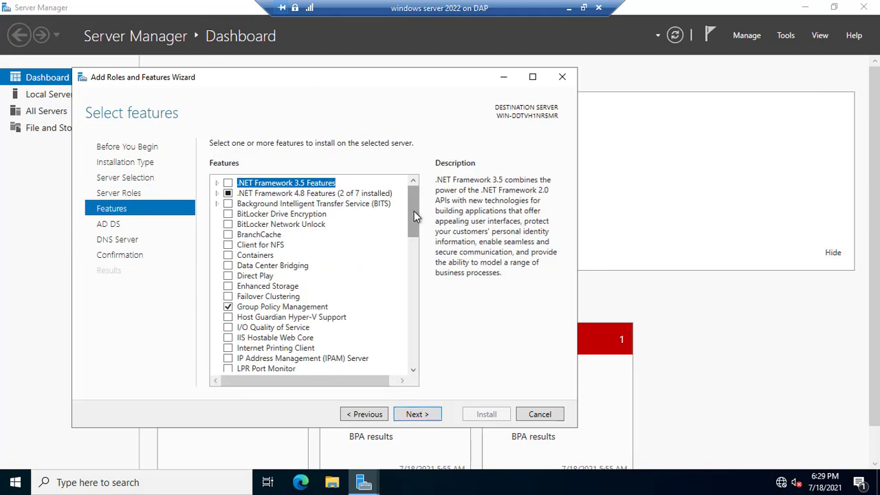
Look through the feature list, keep the preselected features and advance past the AD DS and DNS Server pages to the confirmation
{"action": "left_click_drag", "start_coordinate": [414, 209], "coordinate": [405, 345]}
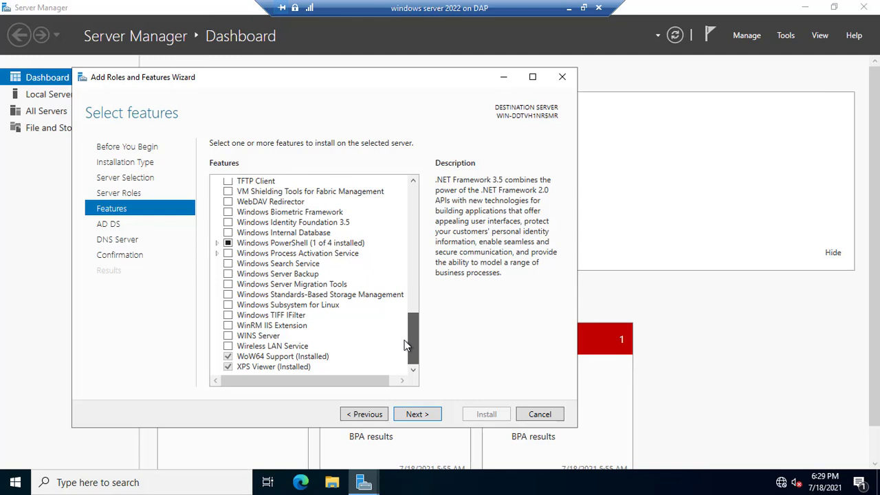
{"action": "left_click_drag", "start_coordinate": [406, 345], "coordinate": [407, 308]}
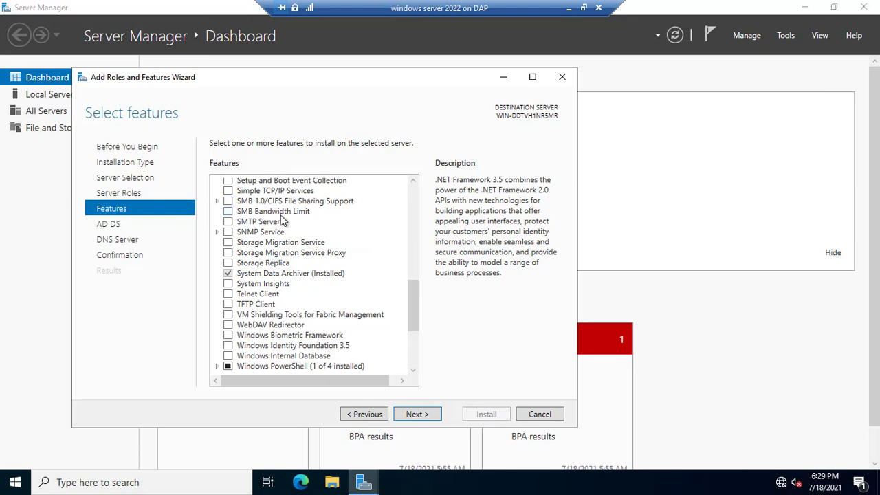
{"action": "scroll", "coordinate": [282, 220], "scroll_direction": "down", "scroll_amount": 4}
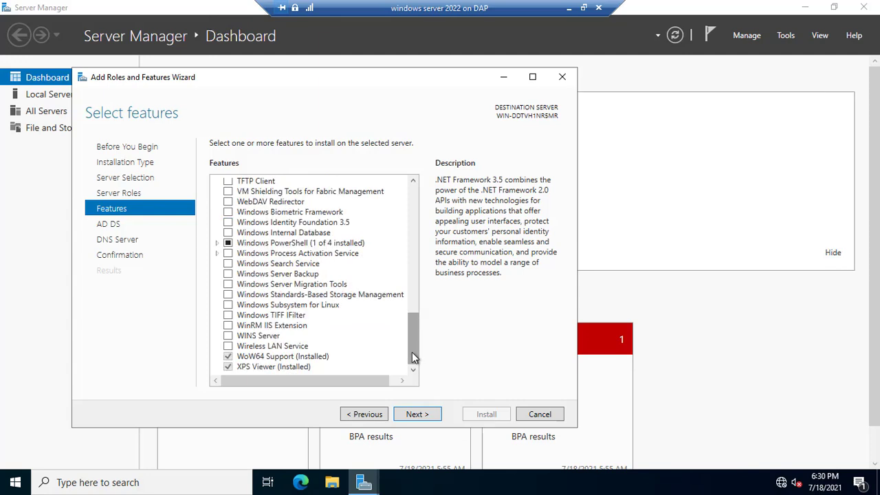
{"action": "left_click", "coordinate": [415, 415]}
{"action": "left_click", "coordinate": [415, 417]}
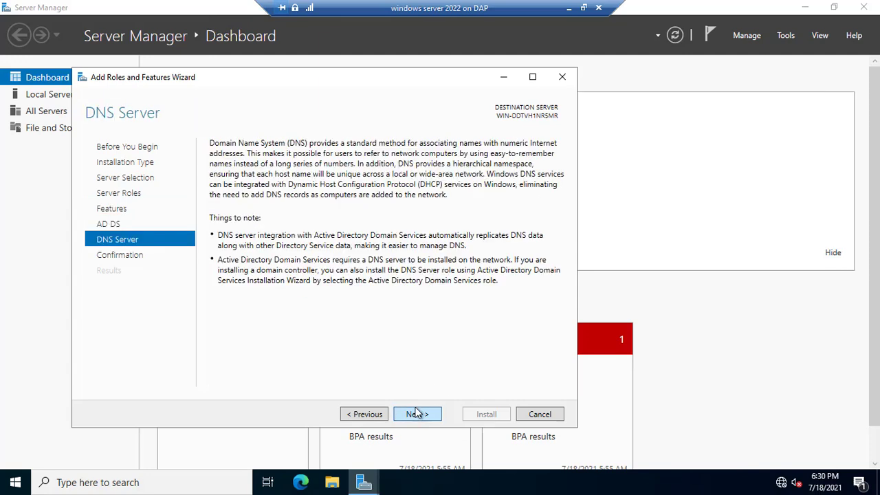
{"action": "left_click", "coordinate": [415, 416]}
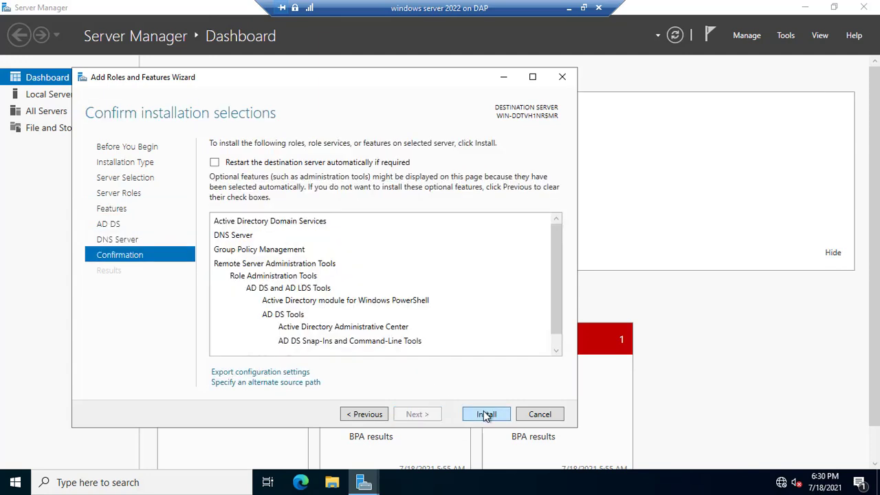
Allow the destination server to restart automatically if required and install the selected roles and features
{"action": "left_click", "coordinate": [214, 163]}
{"action": "left_click", "coordinate": [476, 286]}
{"action": "left_click", "coordinate": [487, 414]}
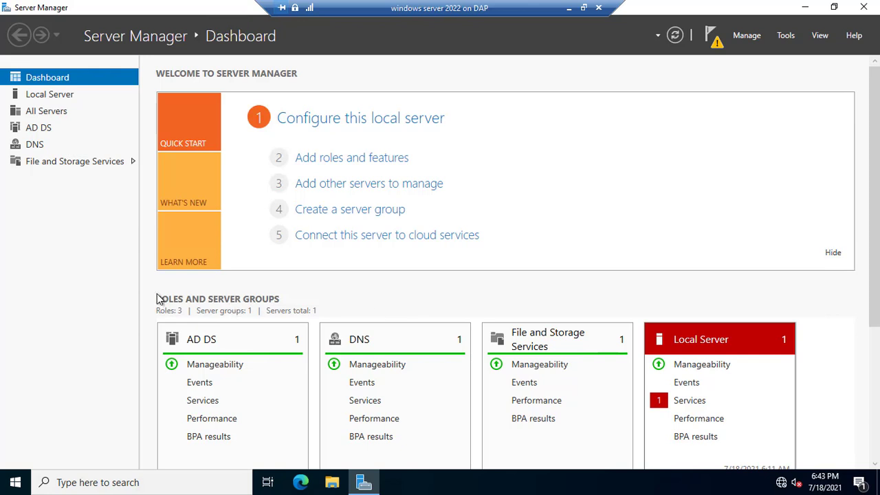
Start promoting this server to a domain controller from the post-deployment configuration notification
{"action": "left_click_drag", "start_coordinate": [878, 269], "coordinate": [878, 269]}
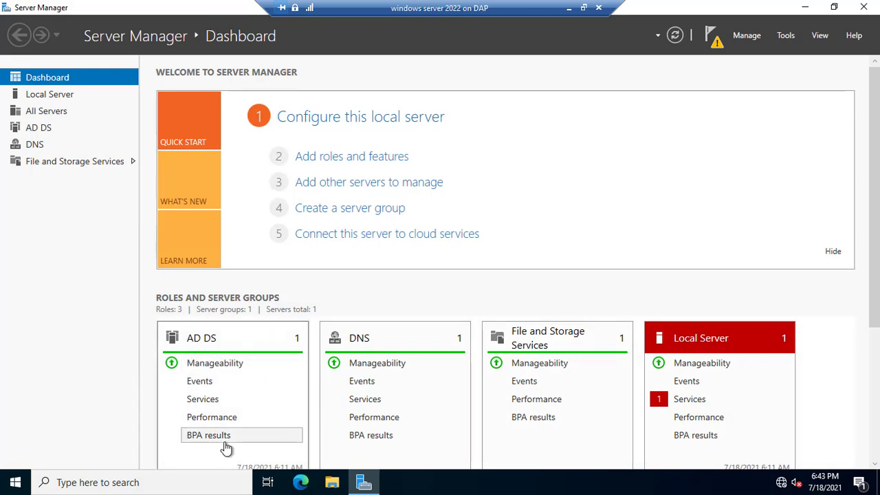
{"action": "left_click", "coordinate": [714, 39]}
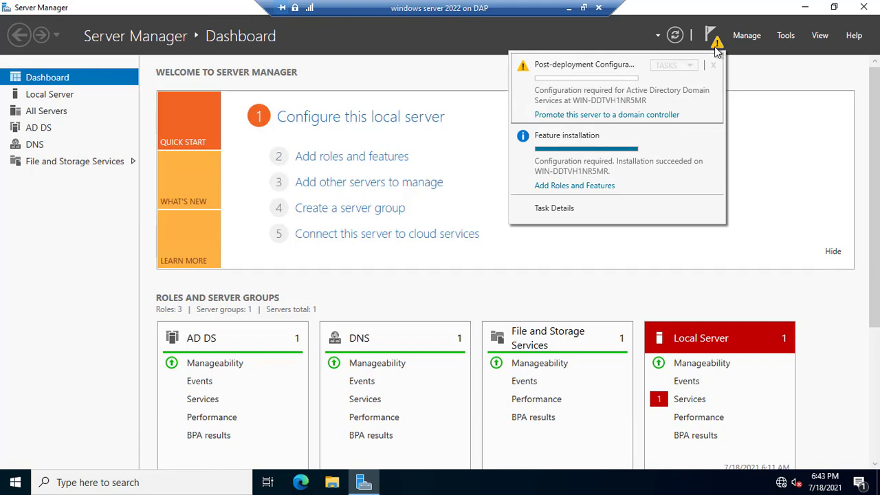
{"action": "left_click", "coordinate": [588, 116]}
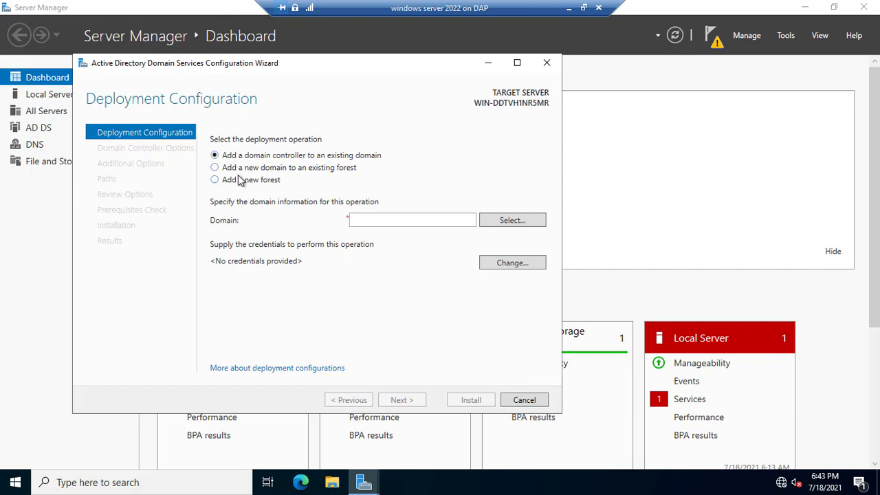
Choose to add a new forest with the root domain name DC3.COM and continue to the domain controller options
{"action": "left_click", "coordinate": [221, 182]}
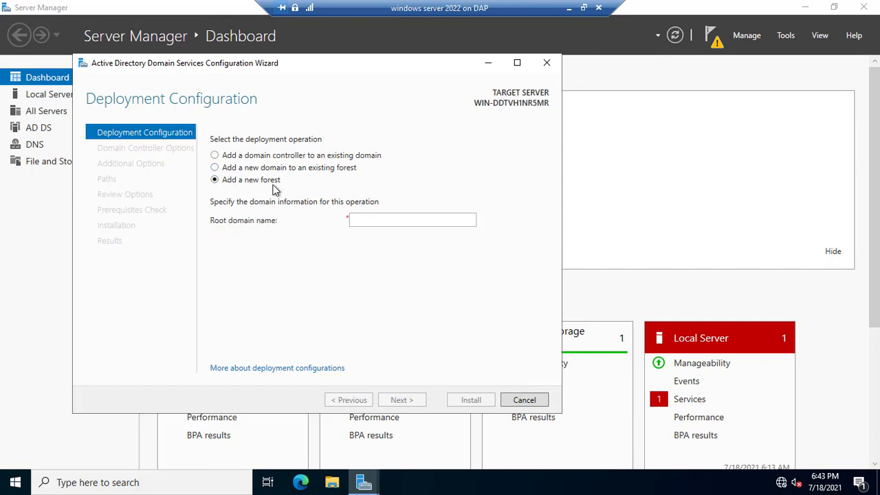
{"action": "left_click", "coordinate": [358, 218]}
{"action": "type", "text": "DC3"}
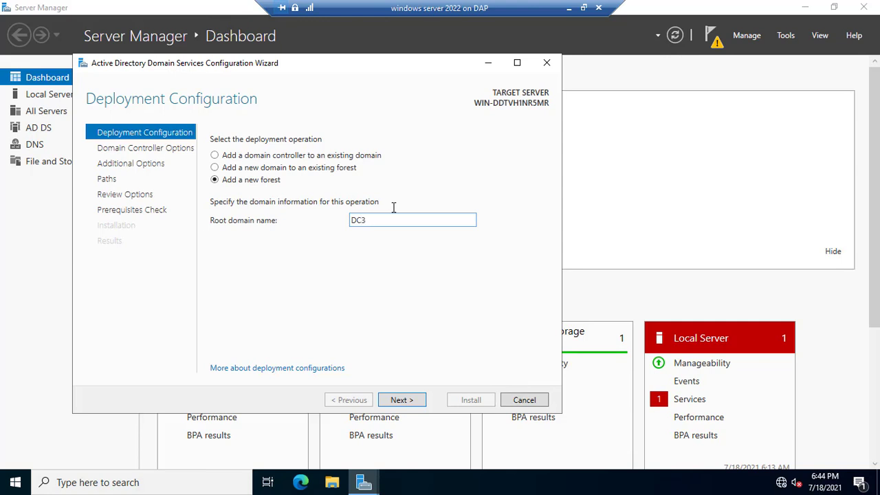
{"action": "type", "text": ".COM"}
{"action": "left_click", "coordinate": [402, 399]}
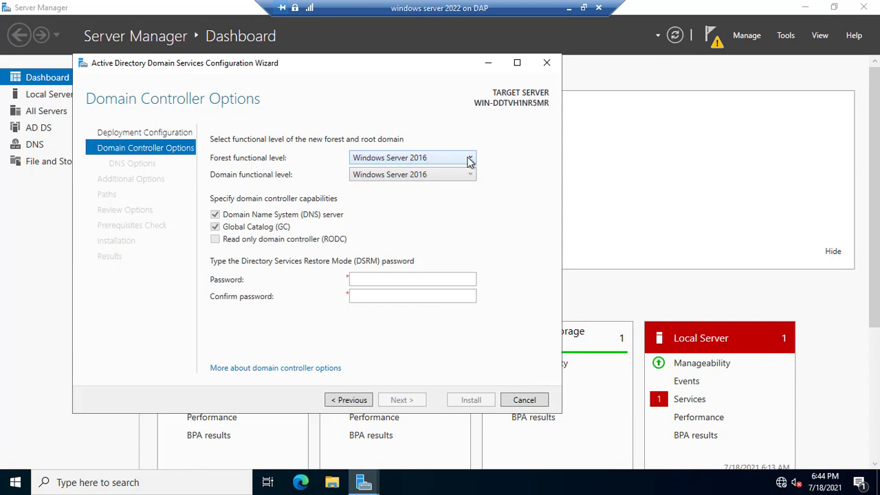
Examine the available forest and domain functional levels for the new forest without changing the selection
{"action": "left_click", "coordinate": [469, 160]}
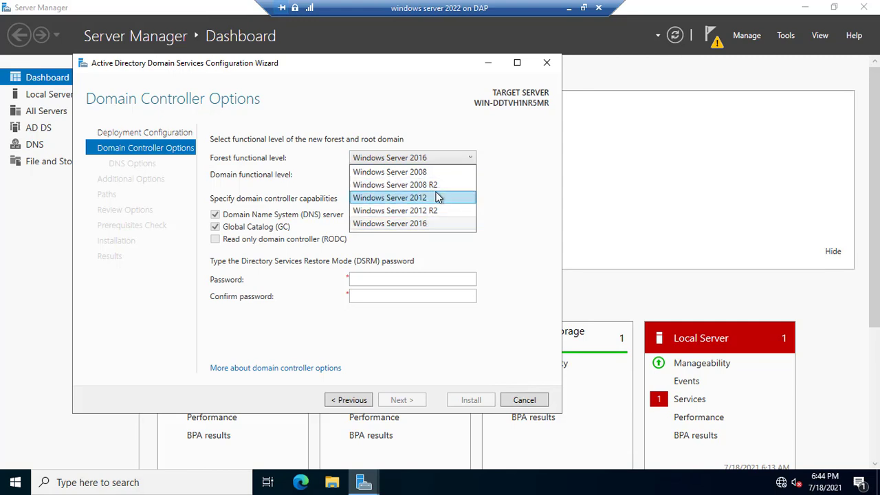
{"action": "left_click", "coordinate": [470, 161]}
{"action": "left_click", "coordinate": [471, 176]}
{"action": "left_click", "coordinate": [471, 176]}
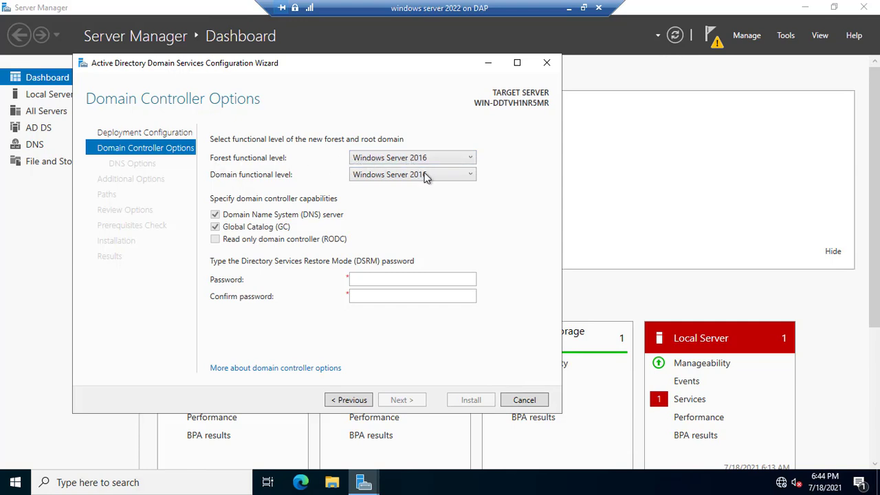
{"action": "left_click", "coordinate": [464, 160]}
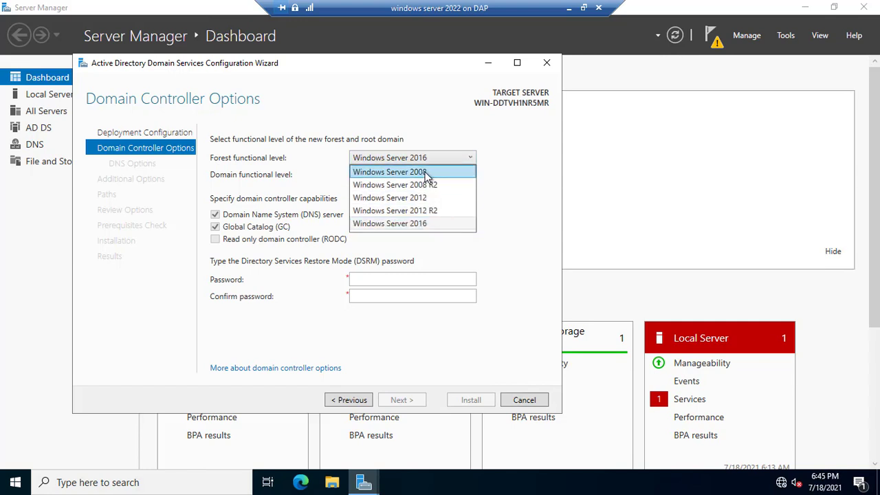
{"action": "left_click", "coordinate": [338, 130]}
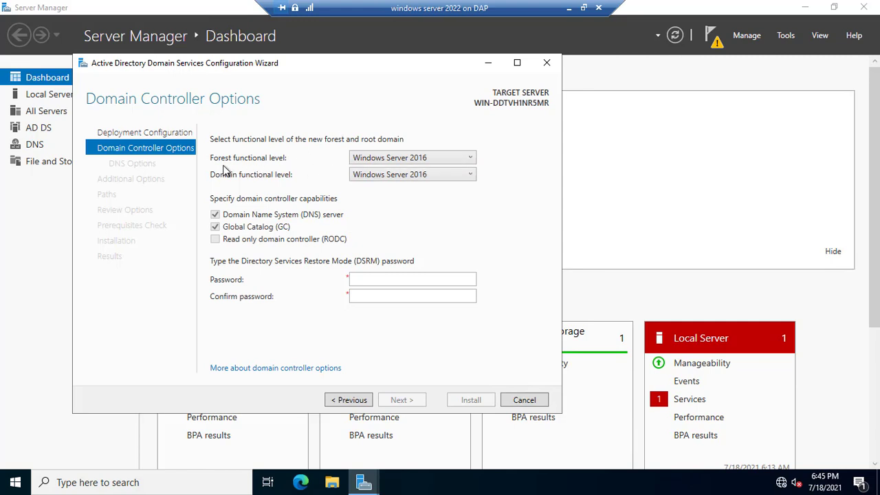
{"action": "left_click", "coordinate": [470, 161]}
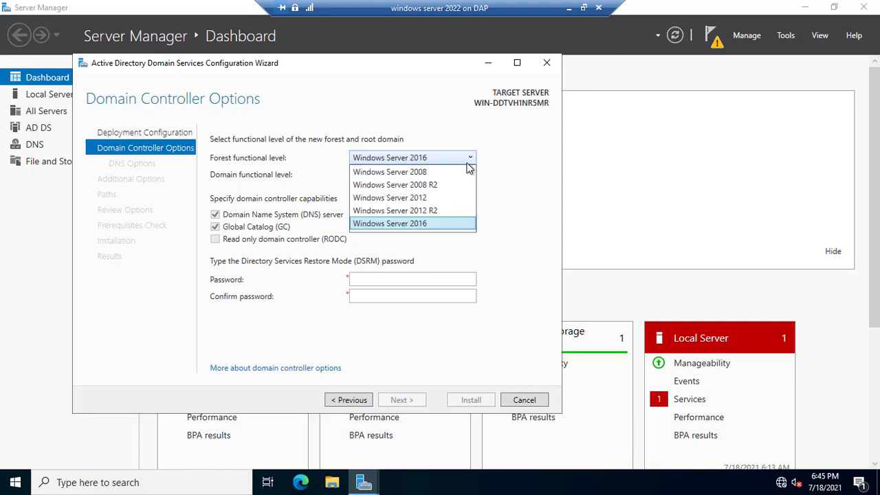
{"action": "left_click", "coordinate": [385, 115]}
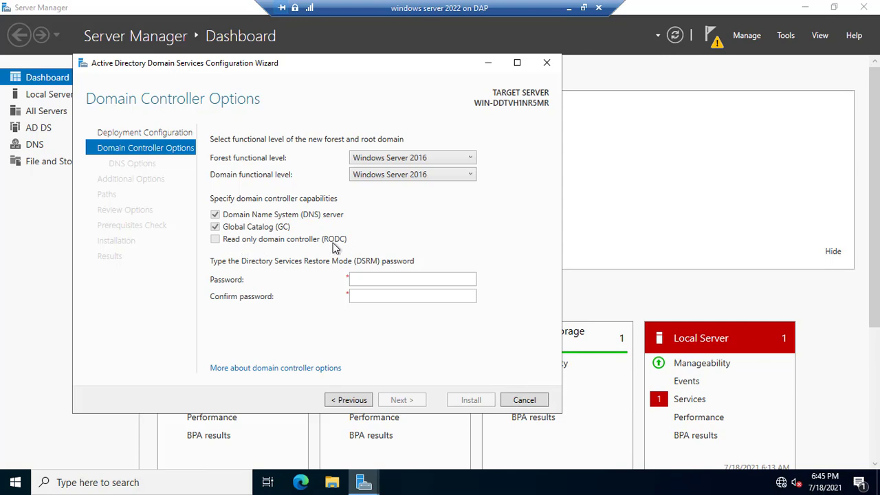
Enter and confirm the Directory Services Restore Mode password, and continue to the DNS options
{"action": "left_click", "coordinate": [389, 280]}
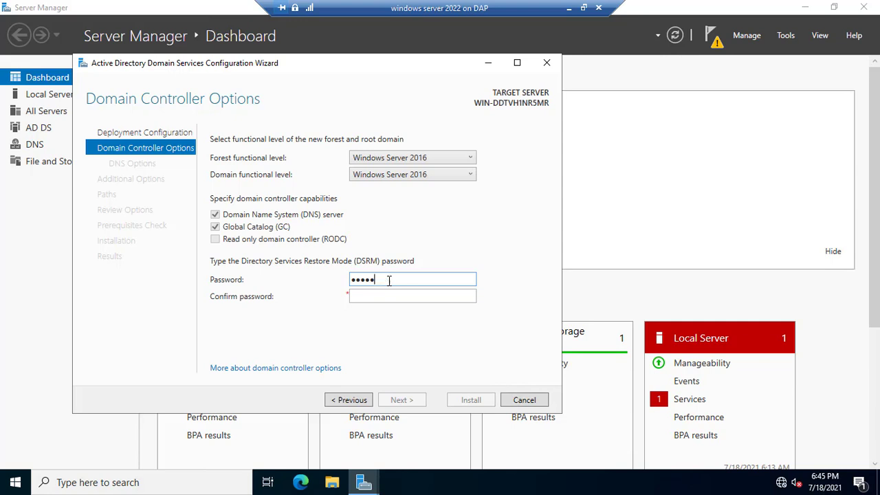
{"action": "type", "text": "d"}
{"action": "key", "text": "Tab"}
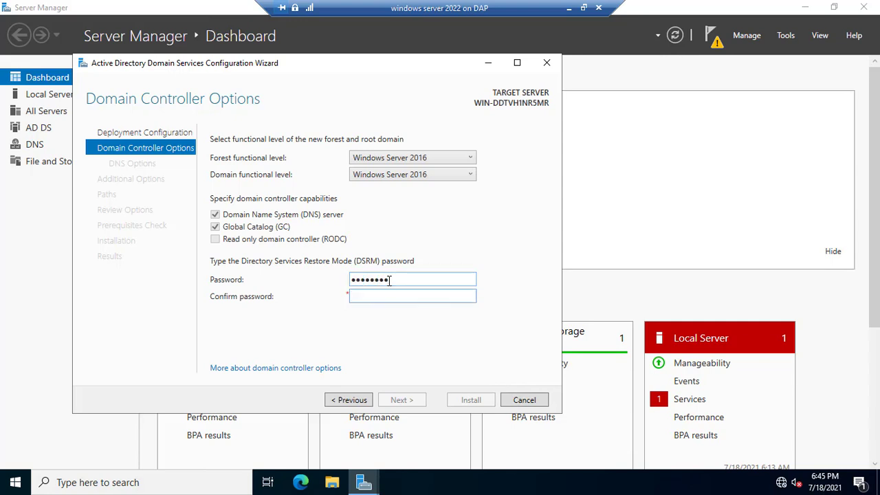
{"action": "type", "text": "d"}
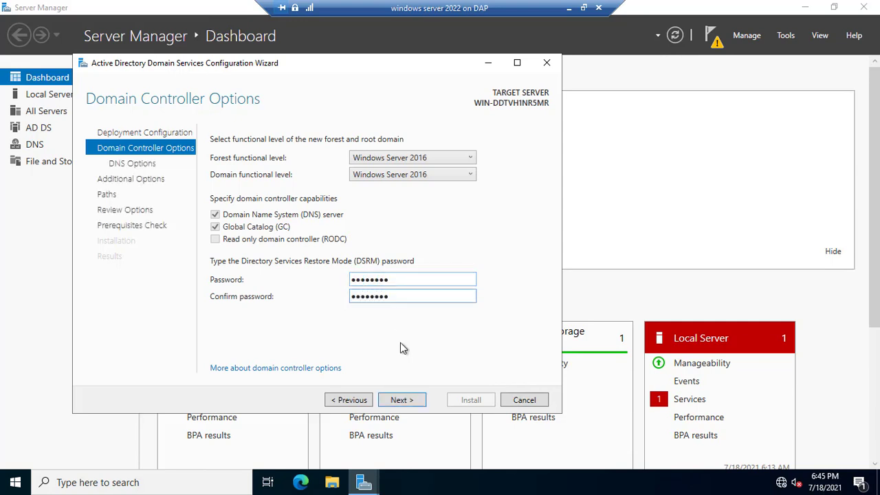
{"action": "left_click", "coordinate": [403, 400]}
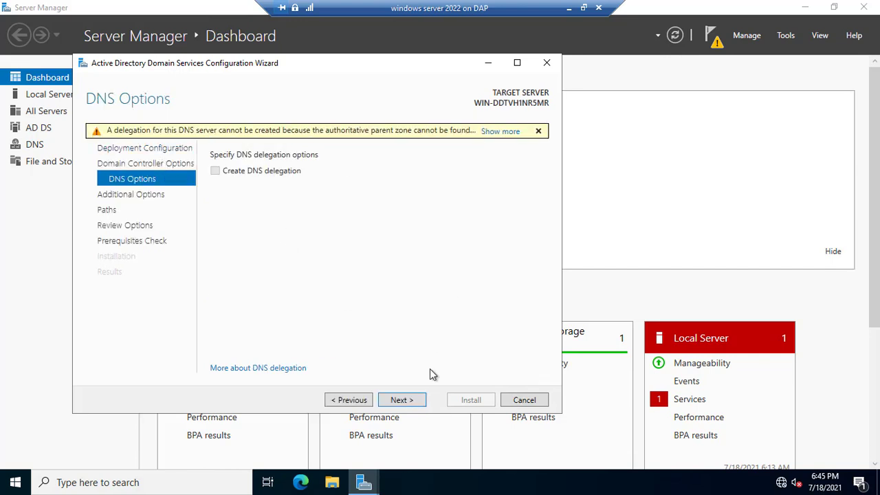
Leave DNS delegation off, keep the NetBIOS name DC3 and the default NTDS and SYSVOL folder paths, and continue to the review options
{"action": "left_click", "coordinate": [403, 400]}
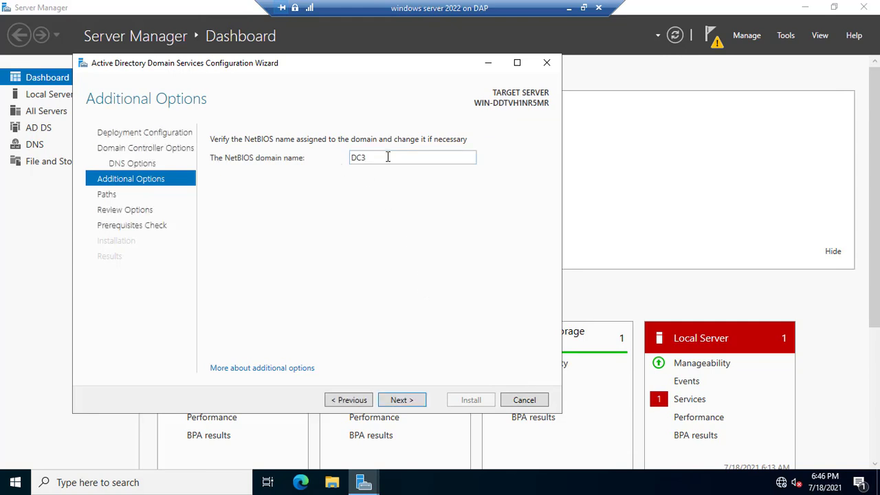
{"action": "double_click", "coordinate": [379, 157]}
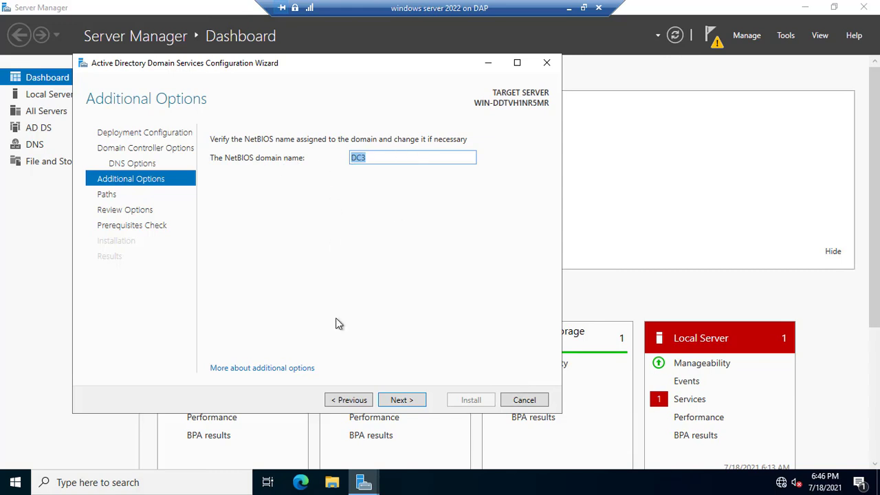
{"action": "left_click", "coordinate": [401, 399]}
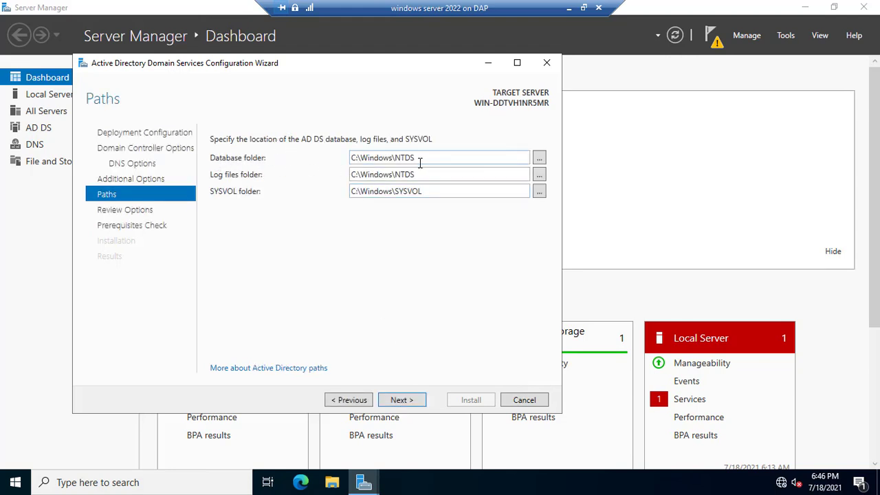
{"action": "left_click_drag", "start_coordinate": [447, 157], "coordinate": [352, 161]}
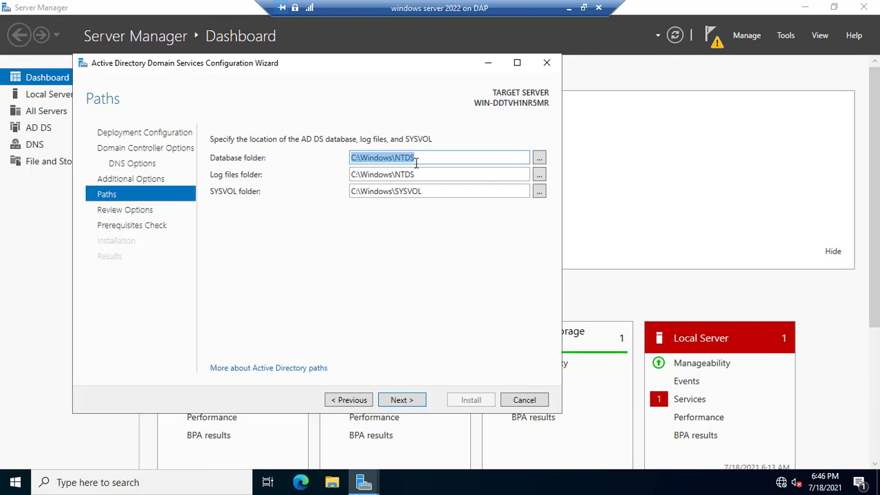
{"action": "left_click", "coordinate": [429, 159]}
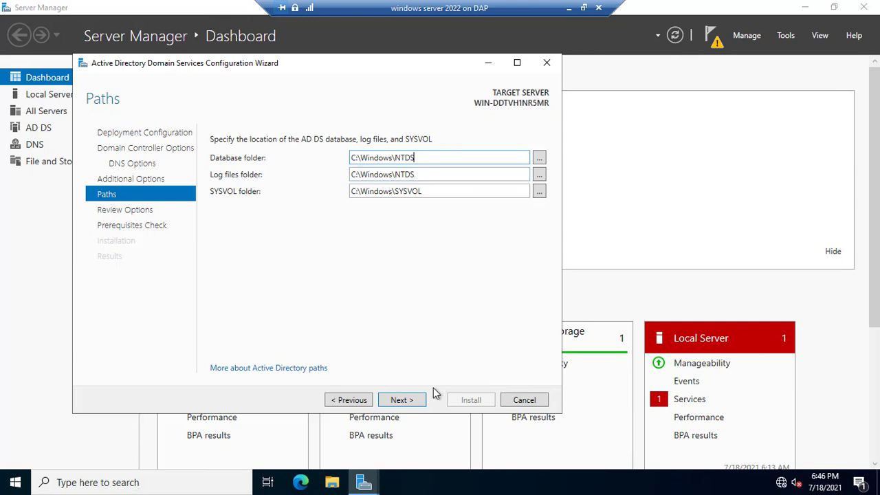
{"action": "left_click", "coordinate": [401, 399]}
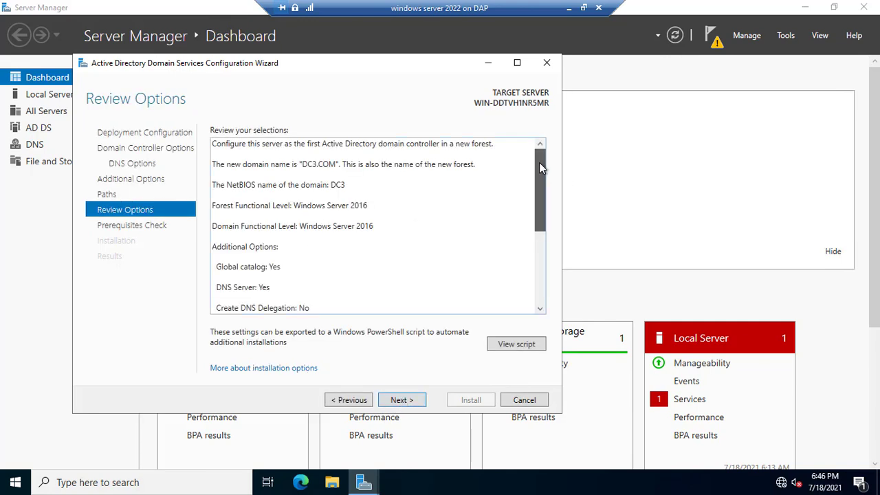
Review all selected domain controller options through to the end of the summary and continue to the prerequisites check
{"action": "left_click_drag", "start_coordinate": [539, 162], "coordinate": [533, 231]}
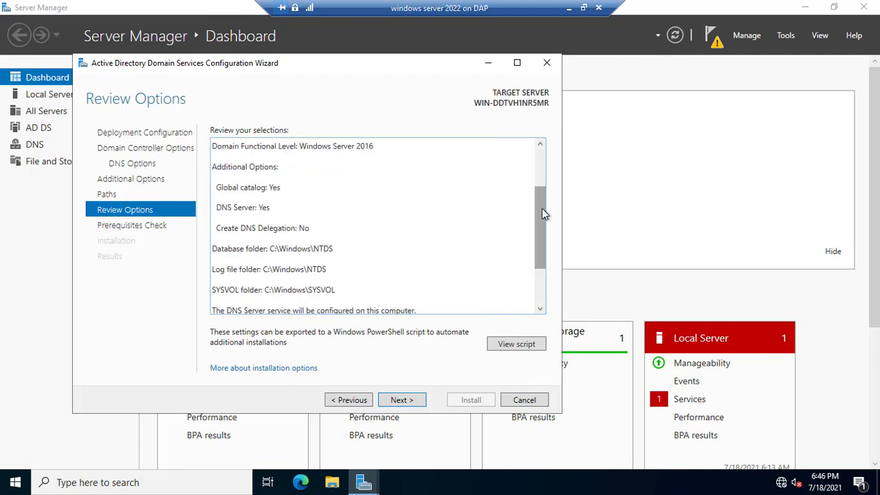
{"action": "left_click_drag", "start_coordinate": [542, 209], "coordinate": [546, 280]}
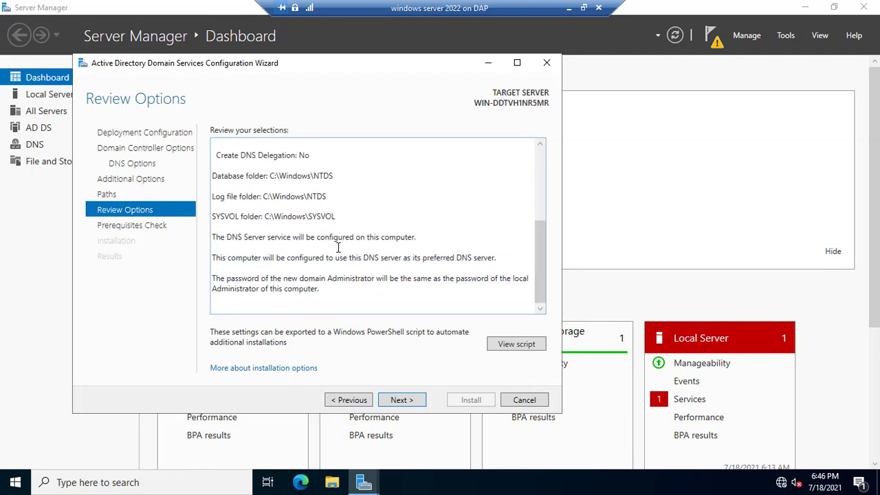
{"action": "key", "text": "ctrl+a"}
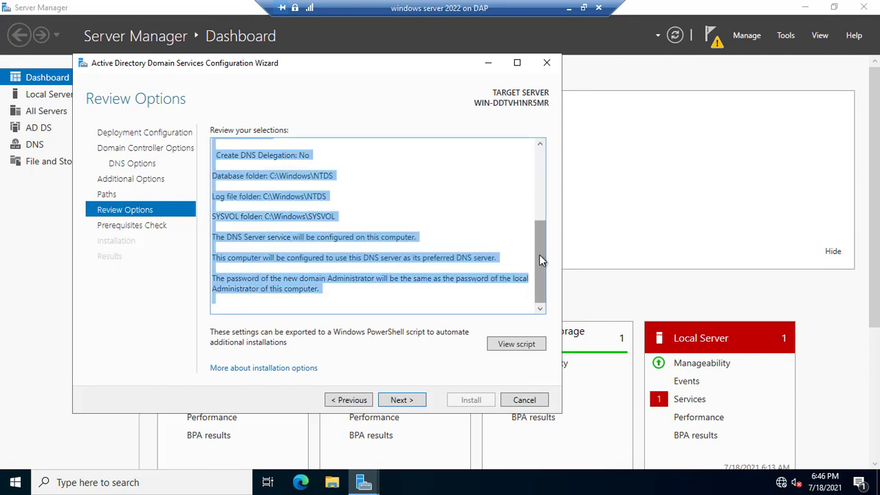
{"action": "left_click", "coordinate": [406, 300]}
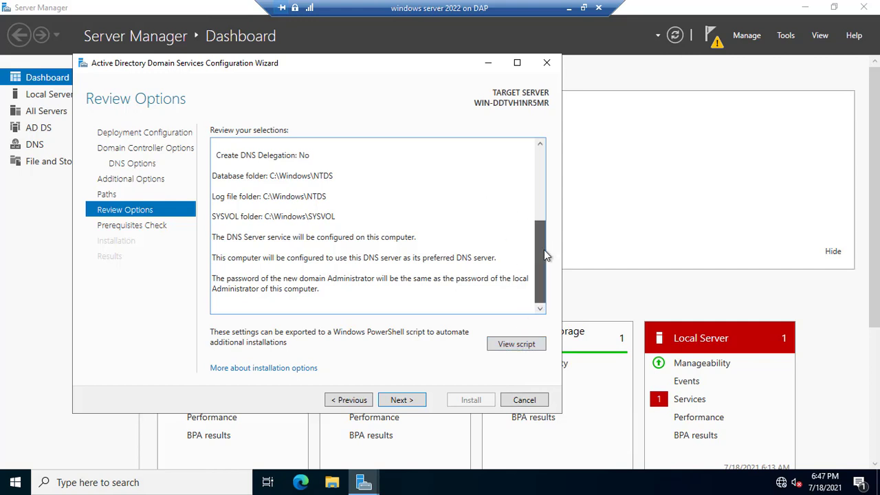
{"action": "left_click_drag", "start_coordinate": [544, 250], "coordinate": [544, 269]}
{"action": "left_click", "coordinate": [401, 401]}
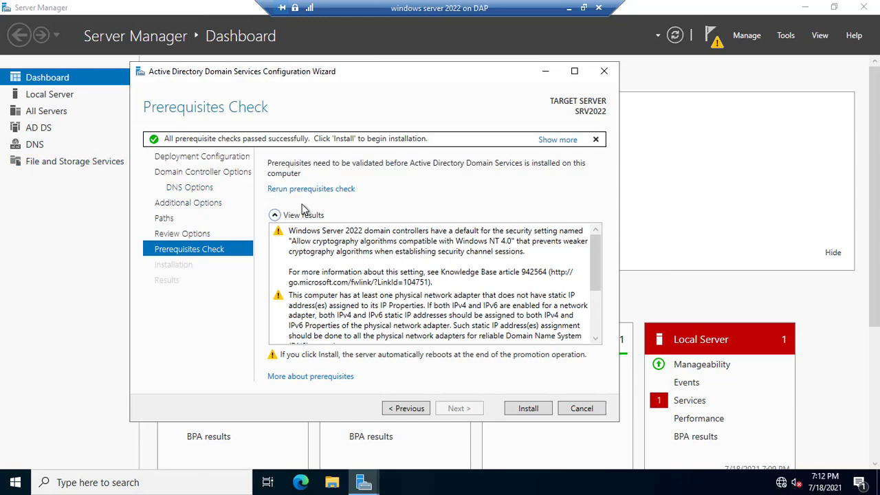
Read through the prerequisite check results, start the domain controller installation, and minimize the wizard and Server Manager
{"action": "left_click_drag", "start_coordinate": [596, 256], "coordinate": [600, 310]}
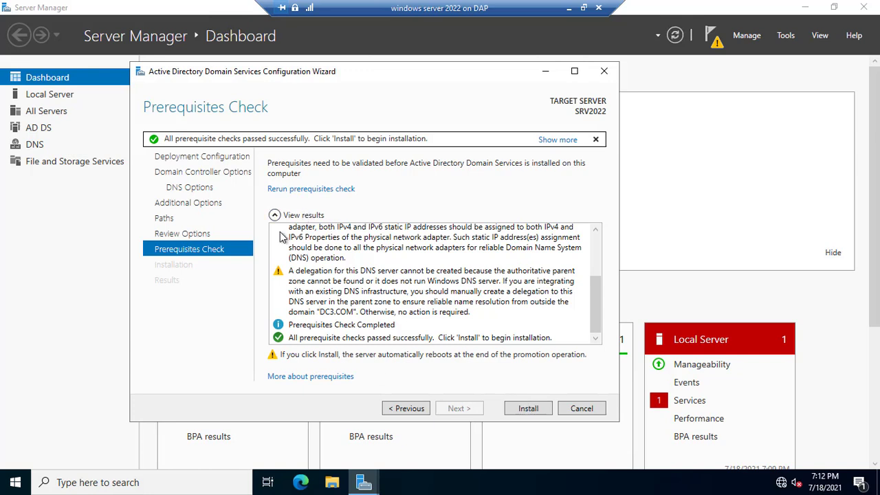
{"action": "left_click", "coordinate": [528, 410]}
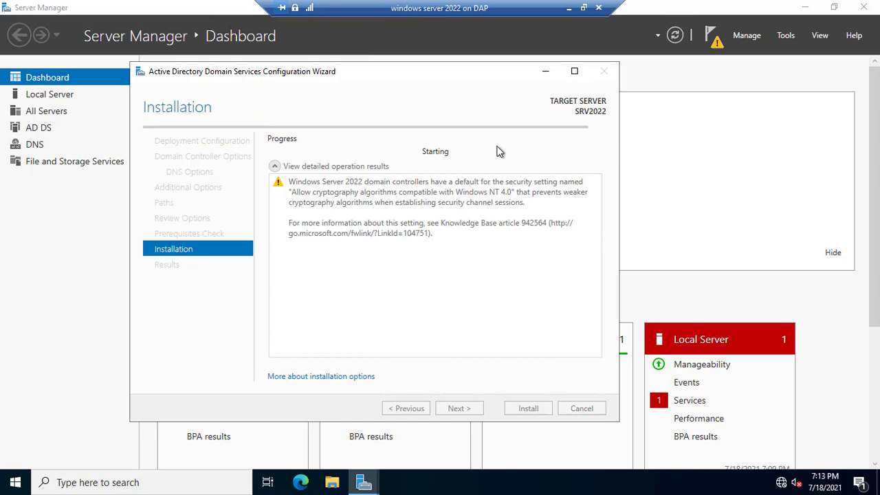
{"action": "left_click", "coordinate": [545, 72]}
{"action": "left_click", "coordinate": [805, 7]}
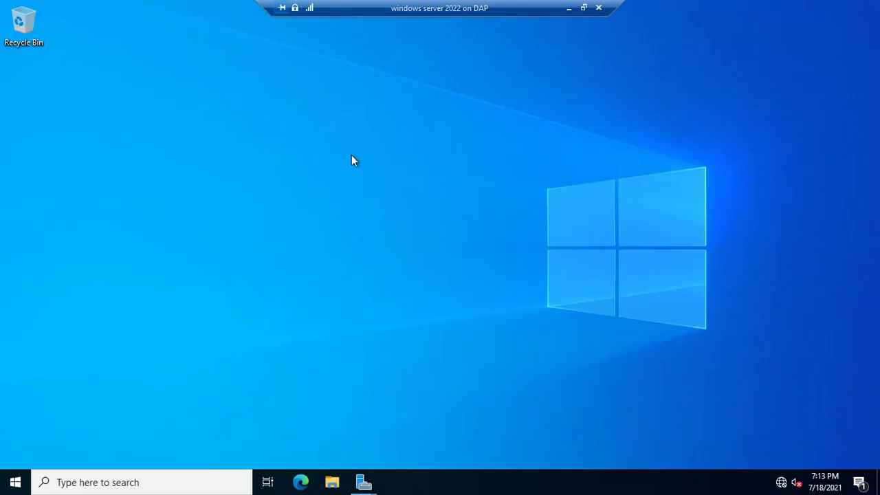
{"action": "right_click", "coordinate": [381, 174]}
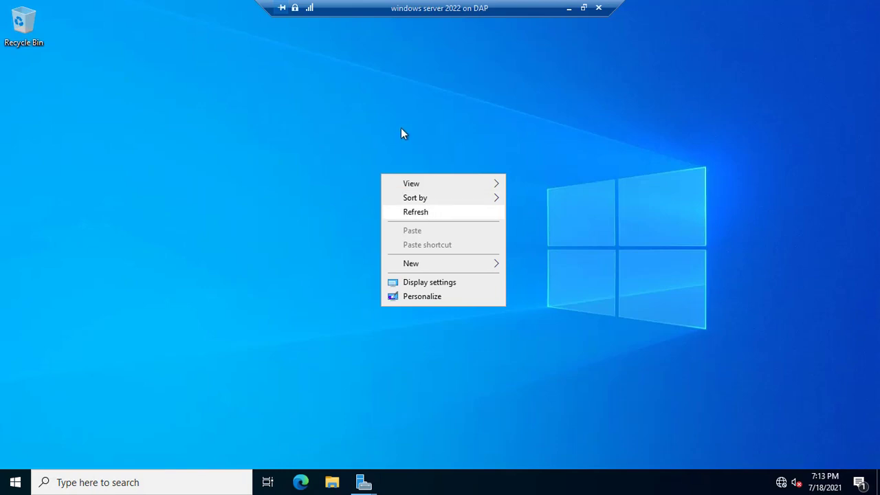
{"action": "right_click", "coordinate": [401, 129]}
{"action": "left_click", "coordinate": [438, 172]}
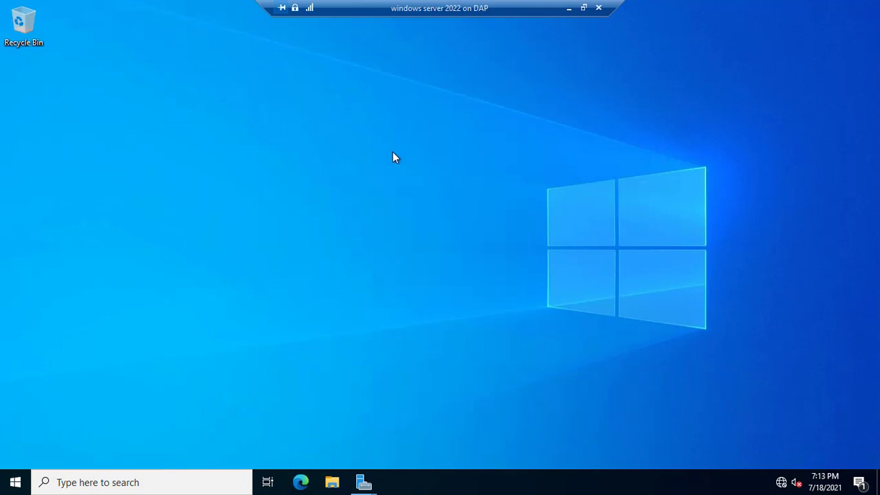
Open the properties of This PC and examine the device name, Windows edition and version on the About page
{"action": "left_click", "coordinate": [332, 482]}
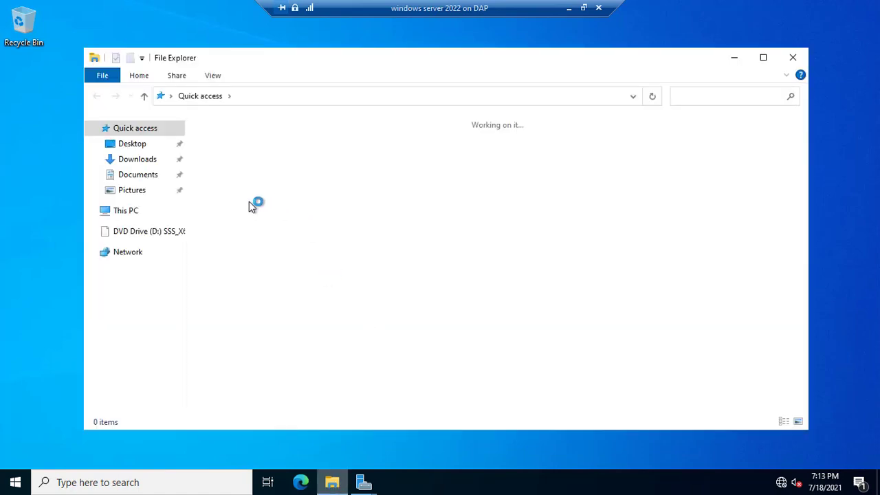
{"action": "right_click", "coordinate": [129, 215]}
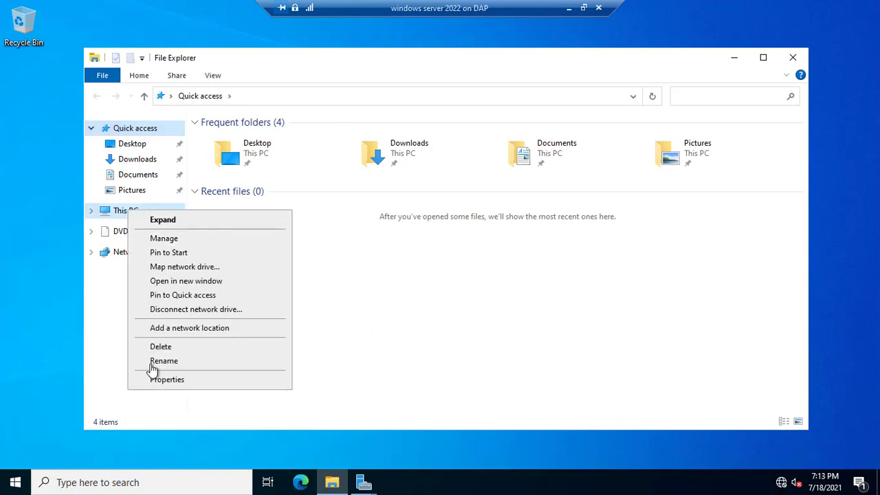
{"action": "left_click", "coordinate": [162, 379]}
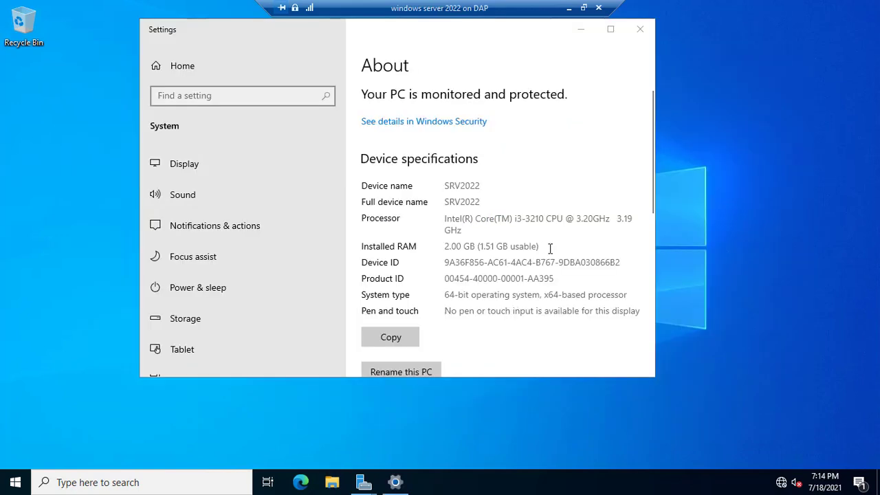
{"action": "left_click", "coordinate": [448, 185]}
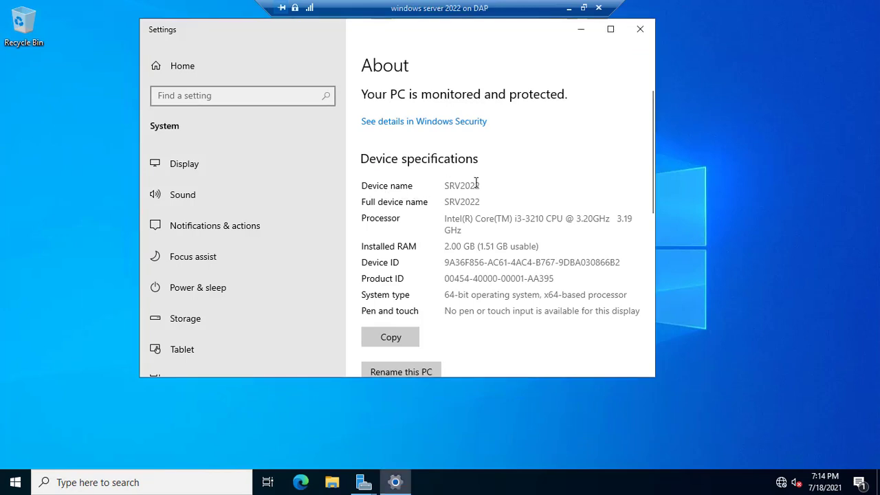
{"action": "left_click_drag", "start_coordinate": [449, 186], "coordinate": [475, 188]}
{"action": "scroll", "coordinate": [507, 280], "scroll_direction": "down", "scroll_amount": 2}
{"action": "left_click", "coordinate": [613, 34]}
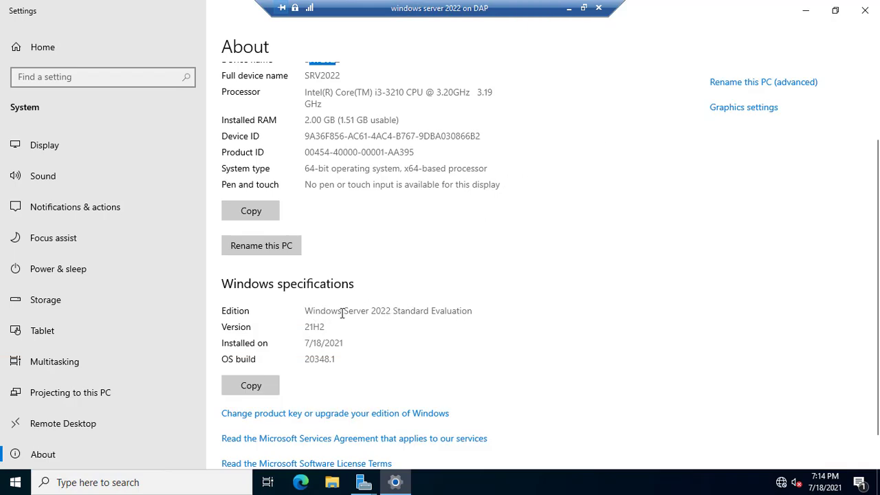
{"action": "left_click_drag", "start_coordinate": [306, 327], "coordinate": [336, 325]}
{"action": "scroll", "coordinate": [368, 325], "scroll_direction": "up", "scroll_amount": 2}
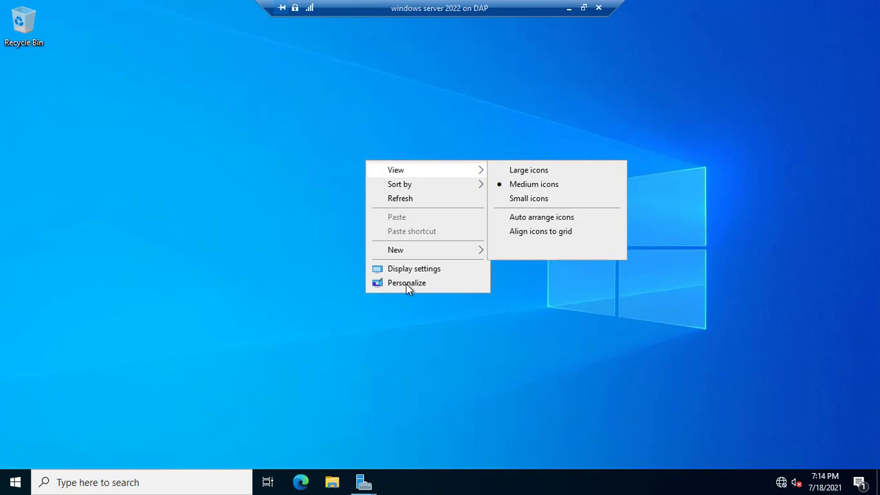
Show the Computer, Network and Control Panel icons on the desktop through the desktop icon settings of the themes
{"action": "left_click", "coordinate": [406, 283]}
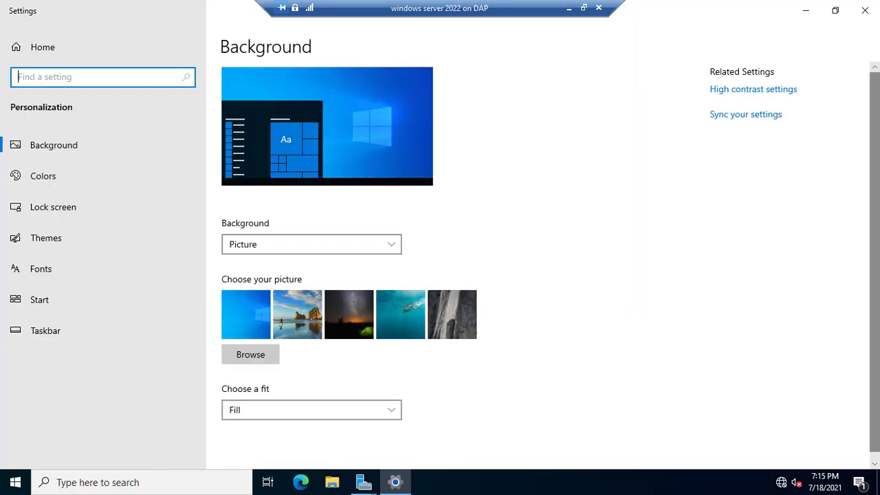
{"action": "left_click_drag", "start_coordinate": [875, 224], "coordinate": [875, 237]}
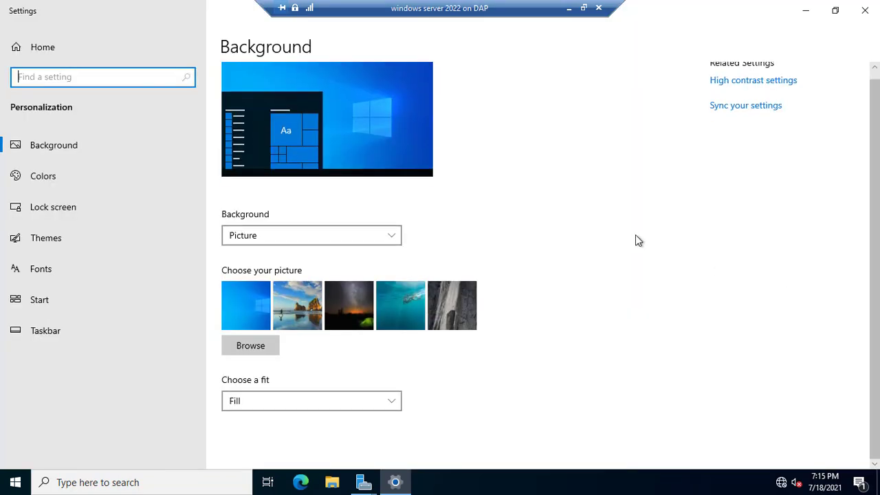
{"action": "left_click", "coordinate": [44, 235]}
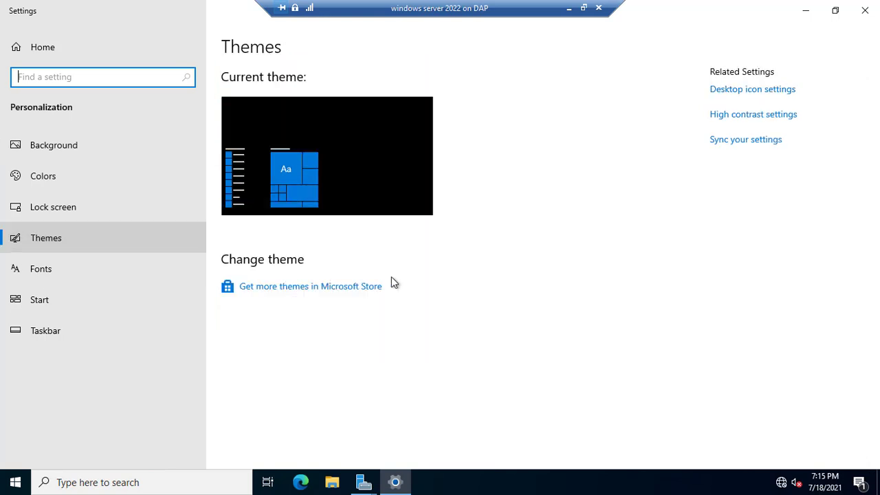
{"action": "left_click", "coordinate": [742, 94]}
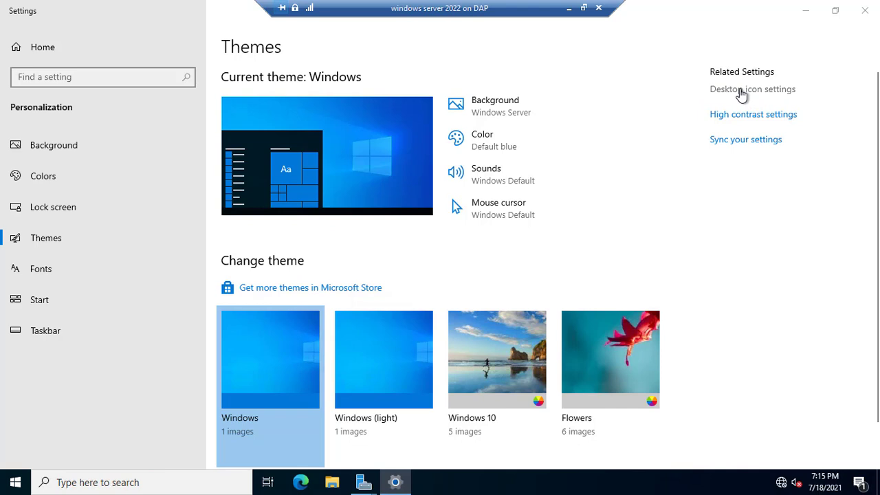
{"action": "left_click", "coordinate": [62, 94]}
{"action": "left_click", "coordinate": [62, 124]}
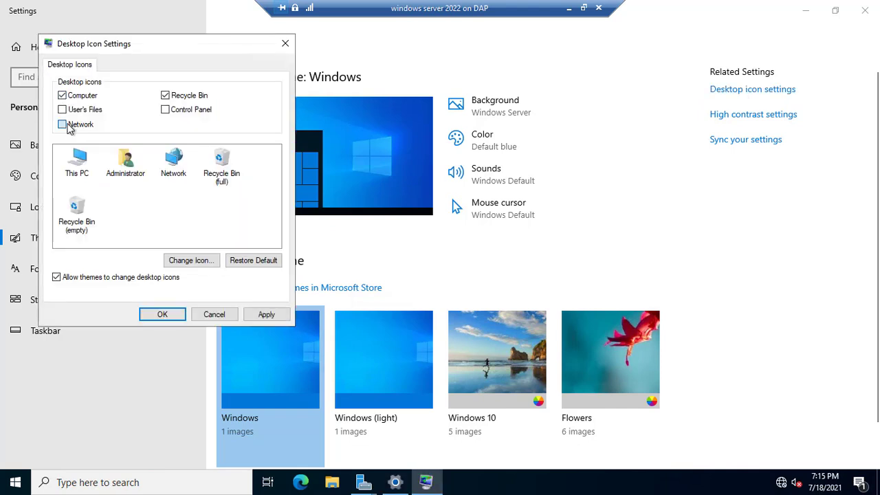
{"action": "left_click", "coordinate": [166, 111]}
{"action": "left_click", "coordinate": [260, 315]}
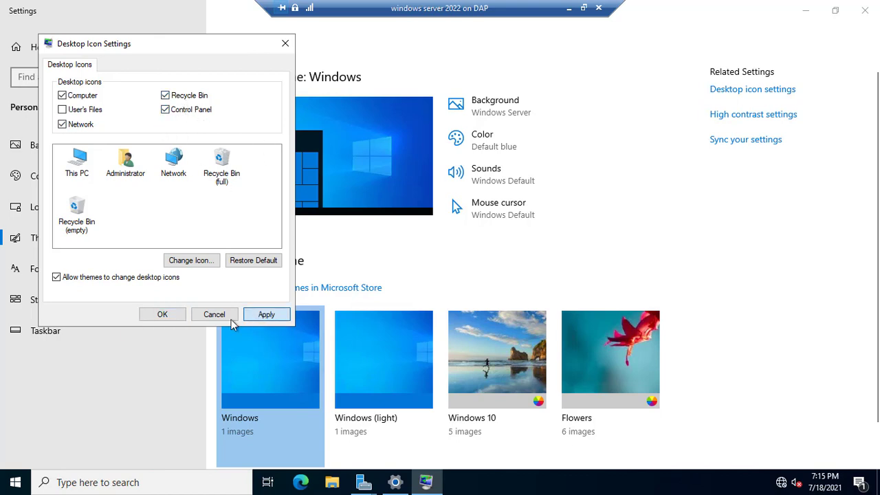
{"action": "left_click", "coordinate": [163, 315]}
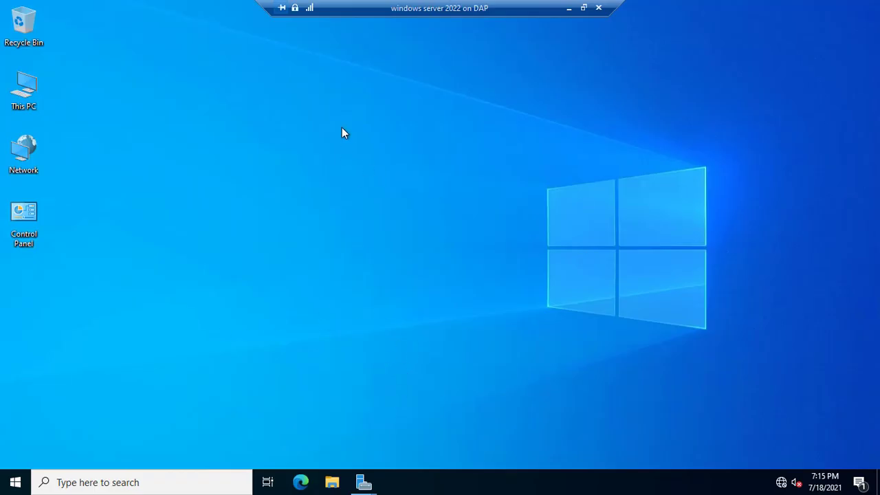
{"action": "right_click", "coordinate": [341, 128]}
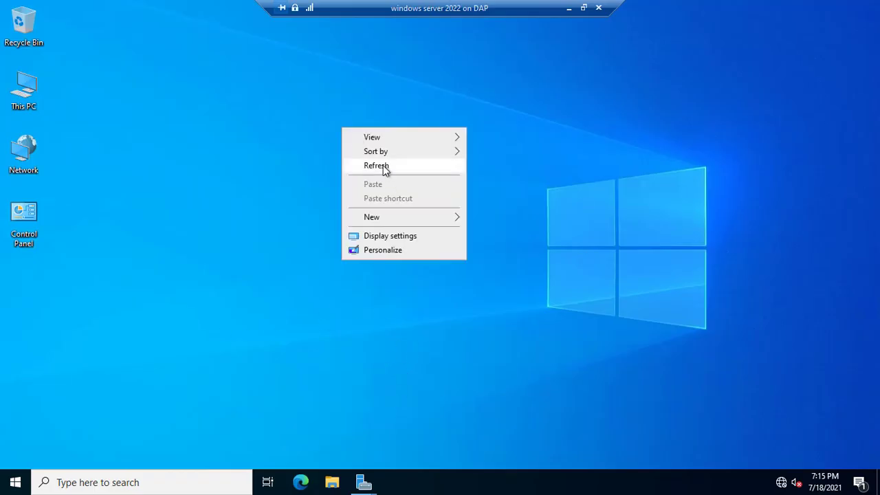
{"action": "left_click", "coordinate": [372, 167]}
{"action": "right_click", "coordinate": [359, 162]}
{"action": "left_click", "coordinate": [390, 199]}
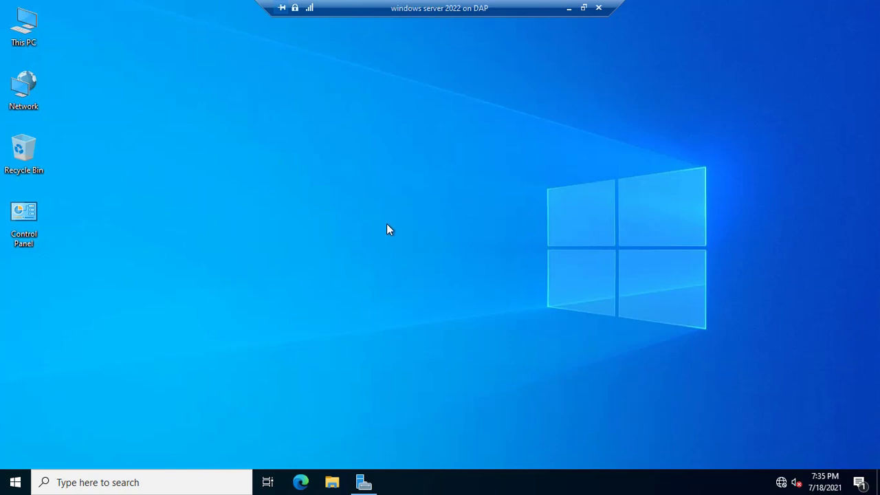
{"action": "right_click", "coordinate": [332, 168]}
{"action": "left_click", "coordinate": [373, 206]}
{"action": "right_click", "coordinate": [324, 156]}
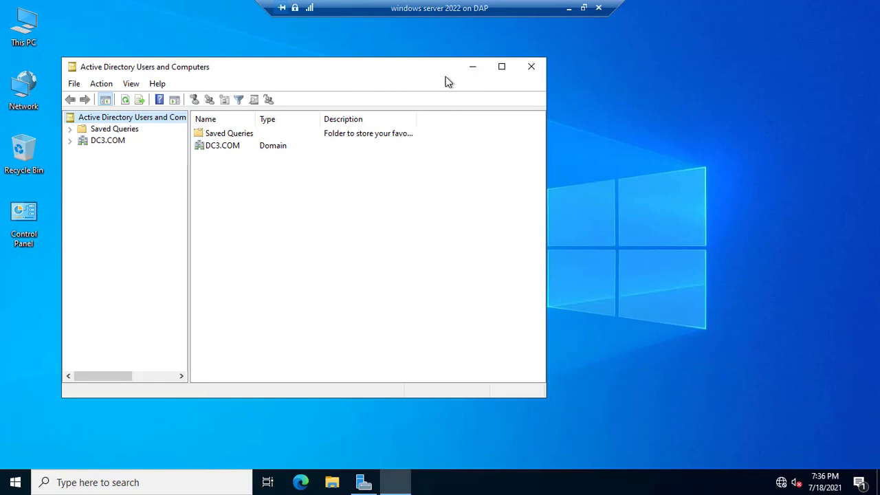
Expand the DC3.COM domain in Active Directory Users and Computers and examine the Builtin groups in a maximized window with a wider Type column
{"action": "left_click_drag", "start_coordinate": [465, 71], "coordinate": [662, 73]}
{"action": "left_click_drag", "start_coordinate": [482, 82], "coordinate": [406, 75]}
{"action": "left_click", "coordinate": [189, 136]}
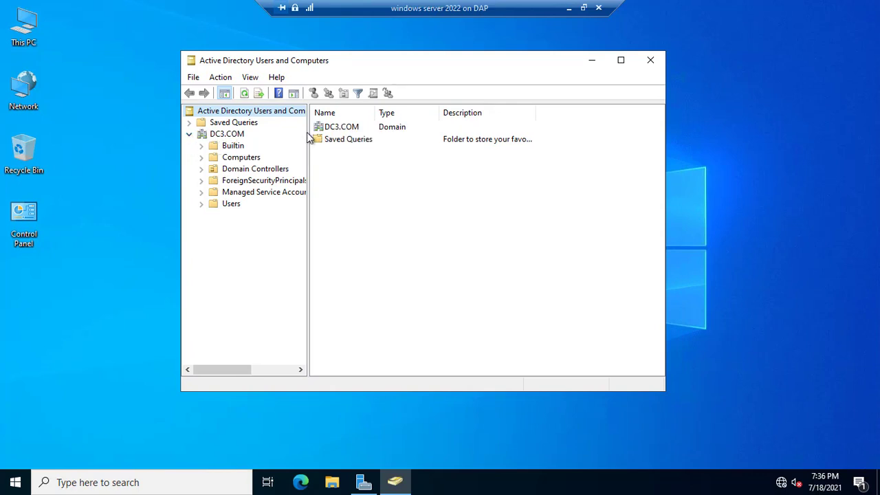
{"action": "left_click_drag", "start_coordinate": [308, 139], "coordinate": [367, 141]}
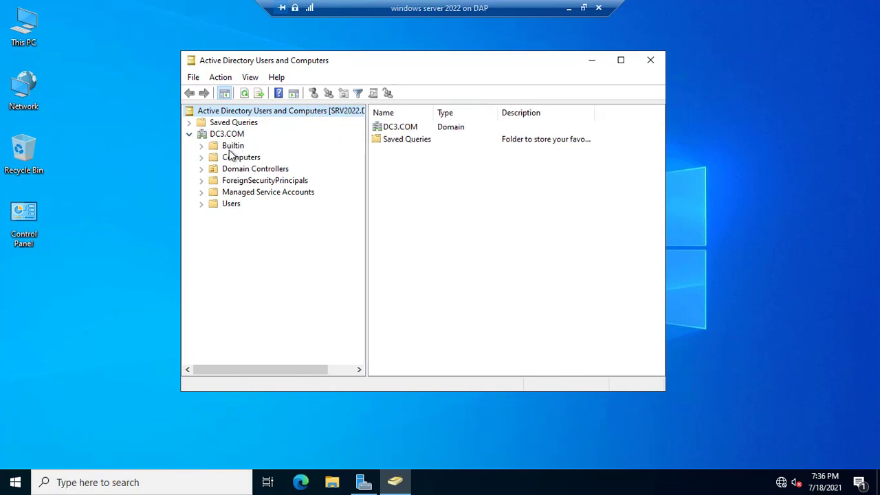
{"action": "left_click", "coordinate": [231, 146]}
{"action": "left_click", "coordinate": [235, 158]}
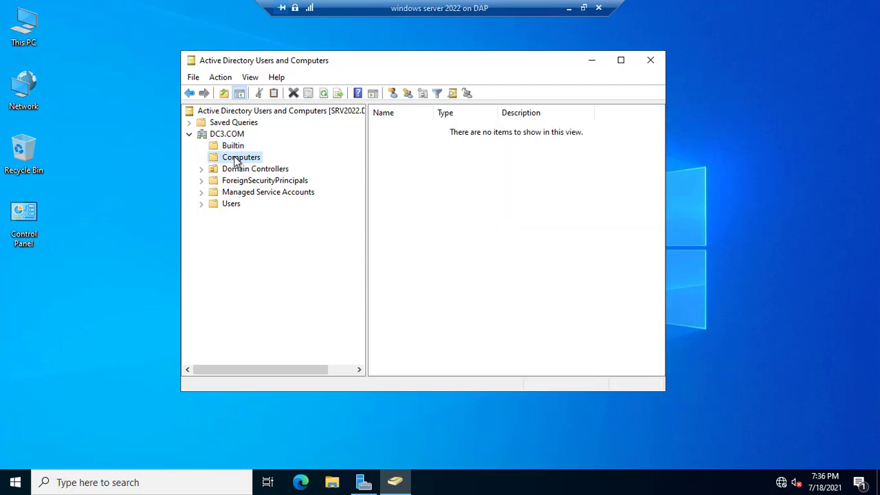
{"action": "left_click", "coordinate": [233, 146]}
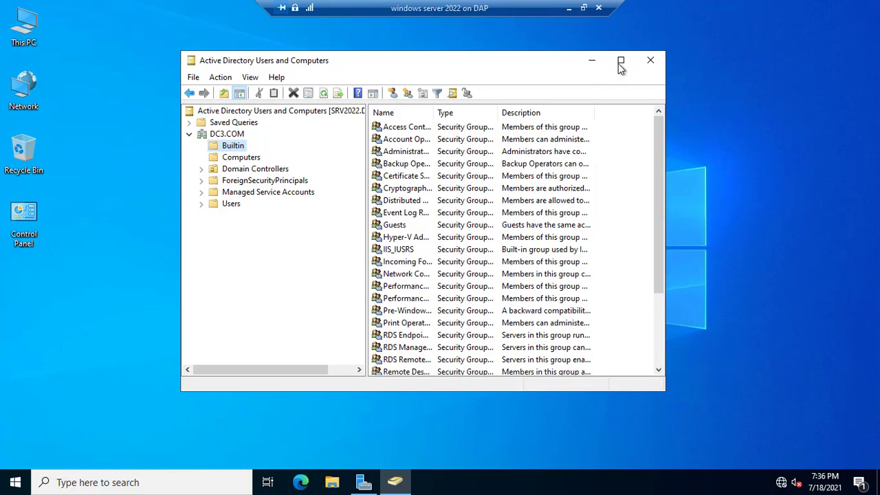
{"action": "left_click", "coordinate": [619, 64]}
{"action": "left_click_drag", "start_coordinate": [253, 58], "coordinate": [297, 58]}
{"action": "left_click_drag", "start_coordinate": [362, 58], "coordinate": [474, 60]}
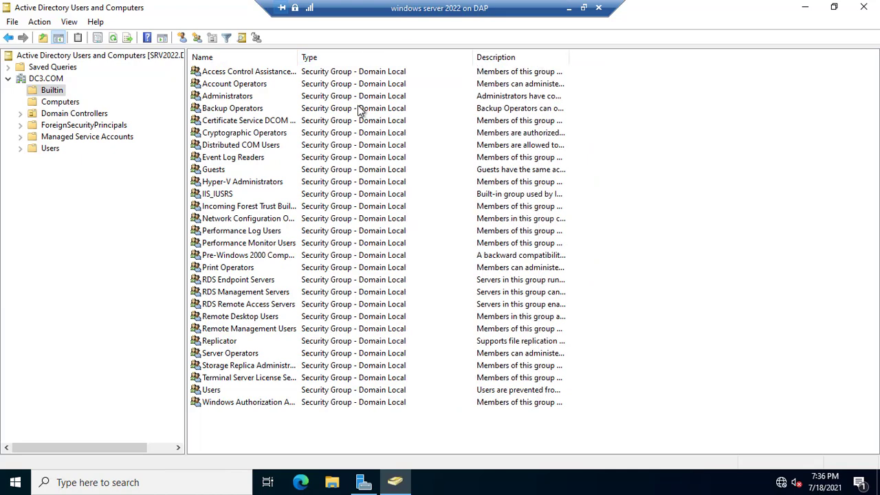
Review the Computers, Domain Controllers, ForeignSecurityPrincipals, Managed Service Accounts and Users containers, and close Active Directory Users and Computers
{"action": "left_click", "coordinate": [64, 103]}
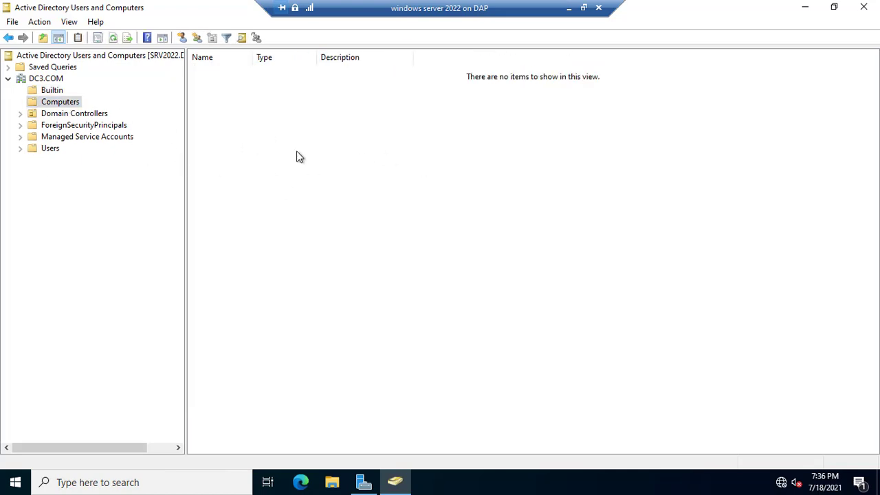
{"action": "left_click", "coordinate": [55, 114]}
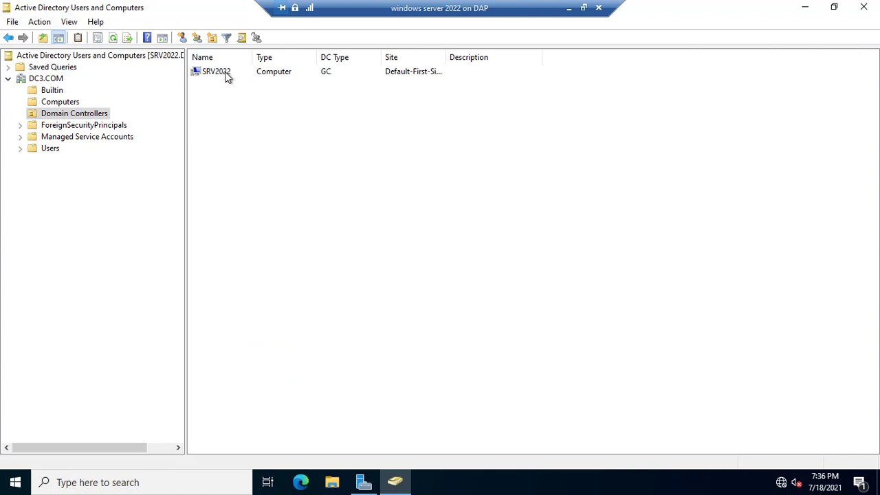
{"action": "left_click_drag", "start_coordinate": [227, 74], "coordinate": [229, 76]}
{"action": "left_click", "coordinate": [312, 131]}
{"action": "left_click", "coordinate": [75, 128]}
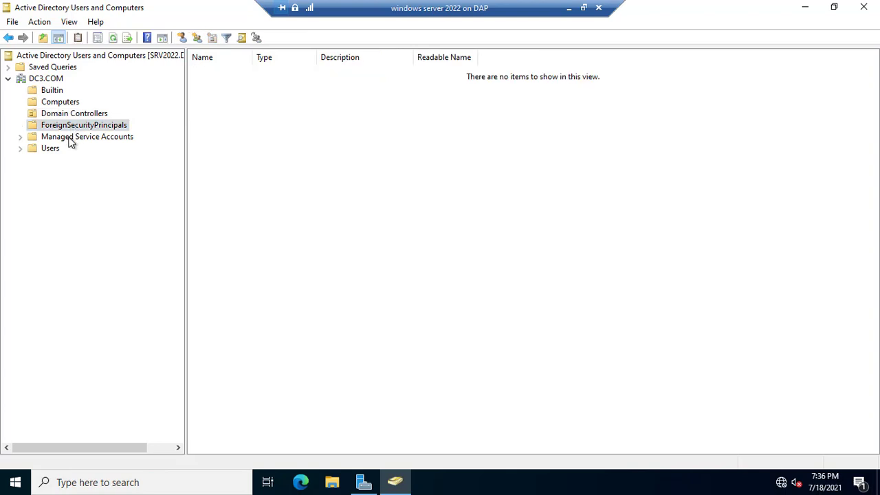
{"action": "left_click", "coordinate": [71, 141]}
{"action": "left_click", "coordinate": [31, 150]}
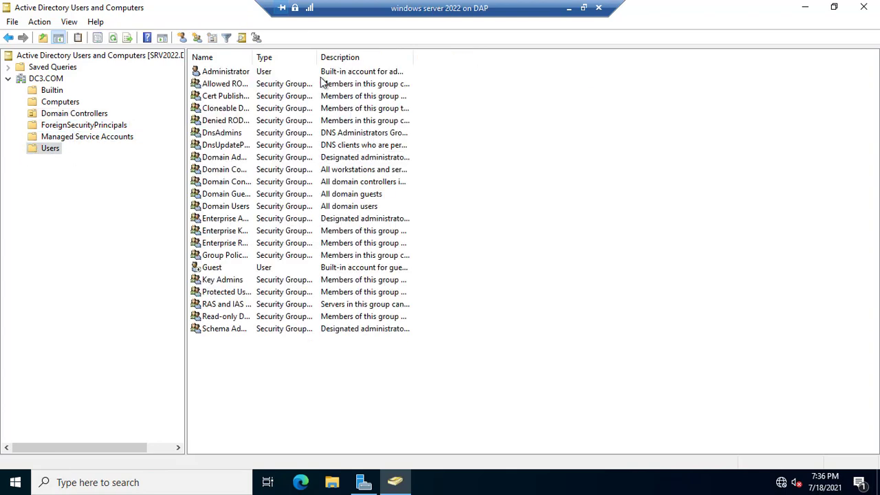
{"action": "left_click_drag", "start_coordinate": [339, 57], "coordinate": [349, 57]}
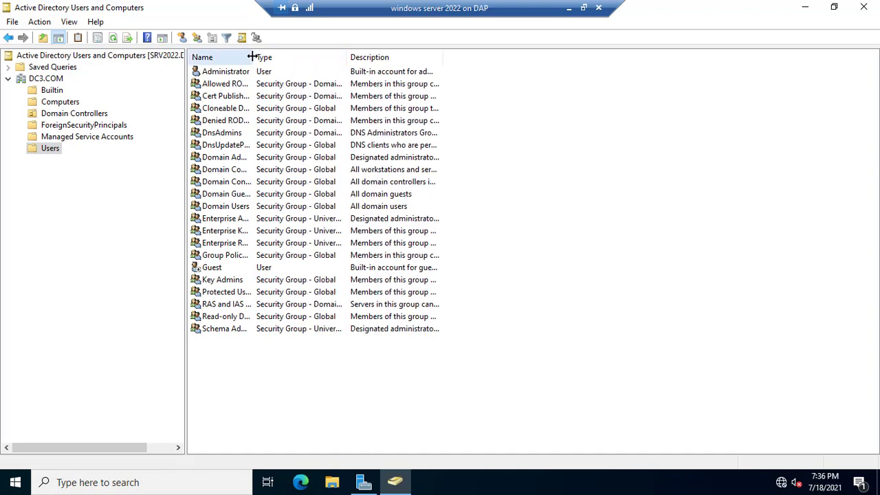
{"action": "left_click_drag", "start_coordinate": [252, 57], "coordinate": [287, 57]}
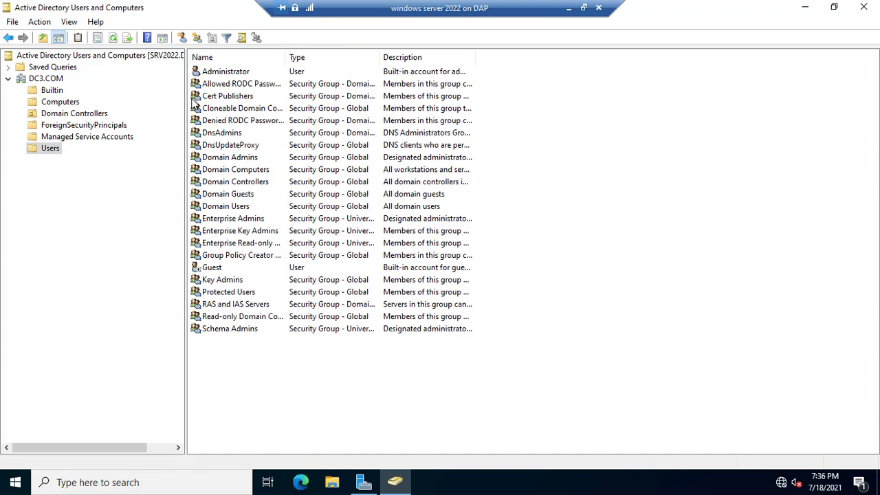
{"action": "left_click", "coordinate": [863, 7]}
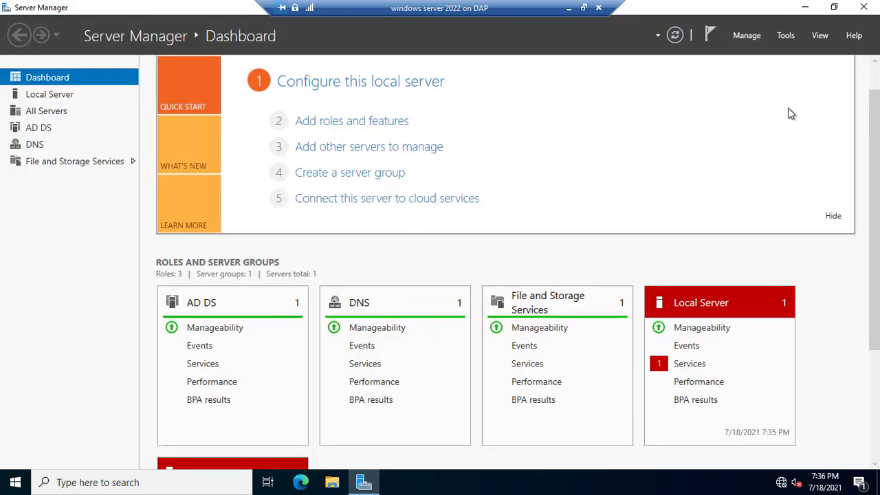
Open DNS Manager, examine the DC3.COM forward lookup zone of SRV2022, and minimize DNS Manager and Server Manager
{"action": "left_click", "coordinate": [787, 36]}
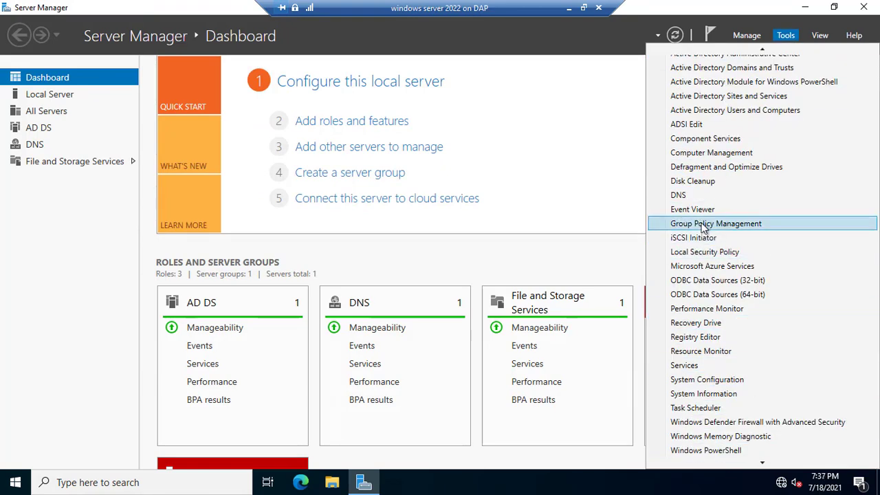
{"action": "left_click", "coordinate": [683, 199]}
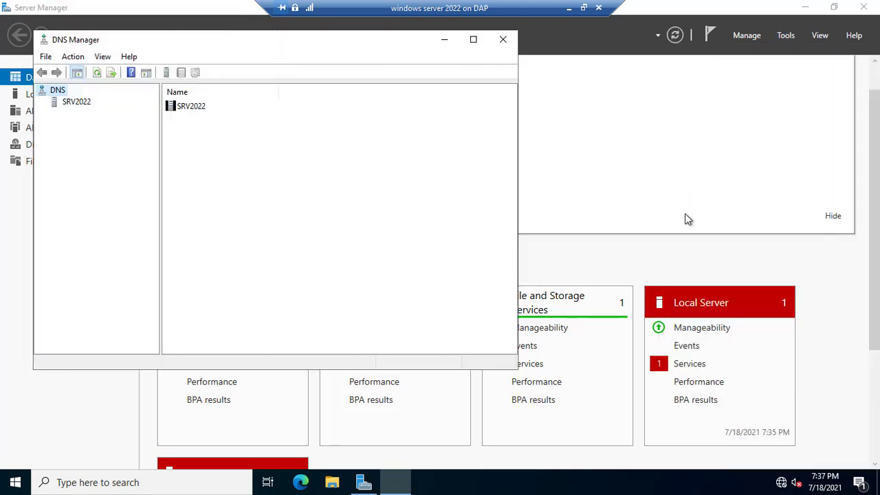
{"action": "left_click", "coordinate": [66, 102]}
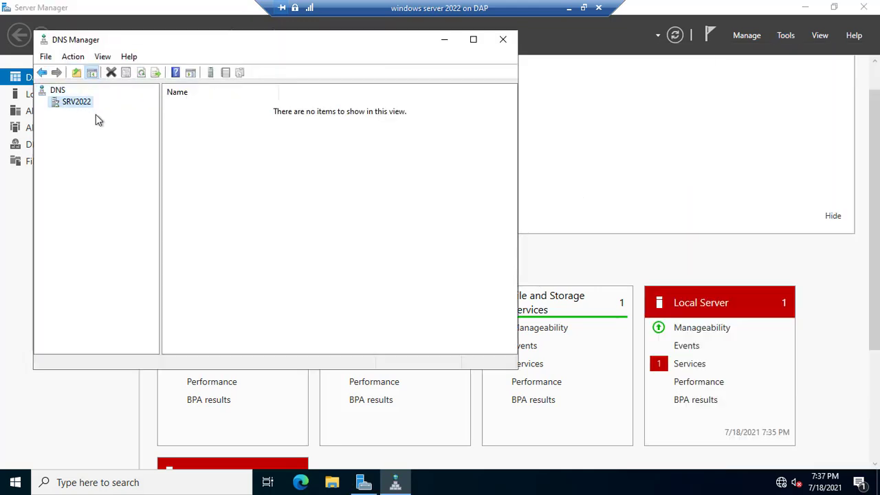
{"action": "left_click", "coordinate": [42, 102]}
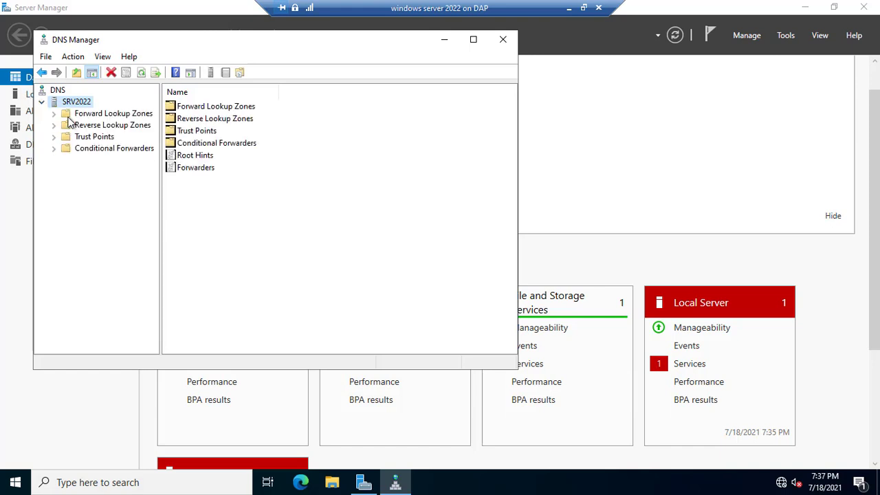
{"action": "double_click", "coordinate": [70, 117]}
{"action": "left_click", "coordinate": [101, 135]}
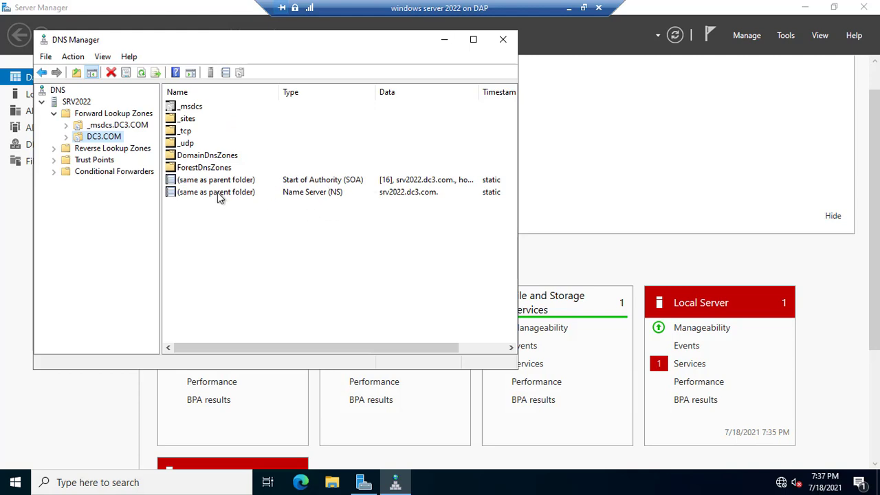
{"action": "left_click", "coordinate": [113, 114]}
{"action": "left_click", "coordinate": [444, 39]}
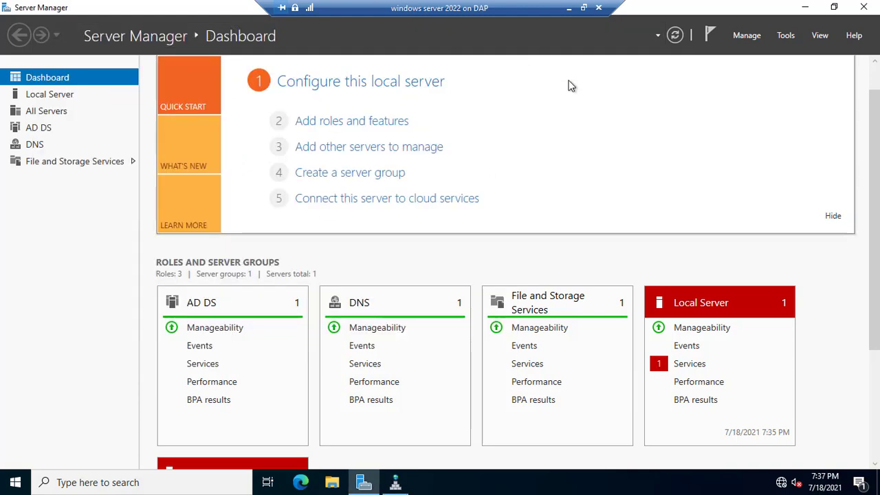
{"action": "left_click", "coordinate": [803, 8]}
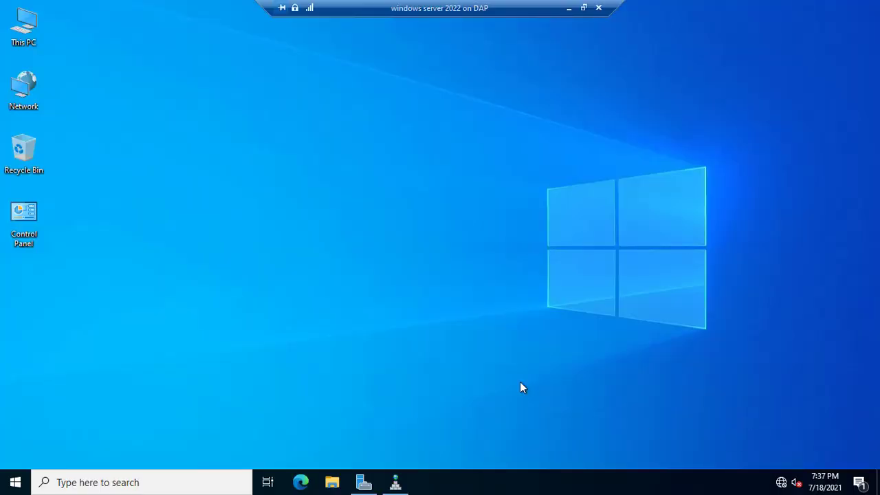
Open the Internet Protocol Version 4 (TCP/IPv4) properties of the Ethernet adapter from the network's adapter settings
{"action": "right_click", "coordinate": [24, 99]}
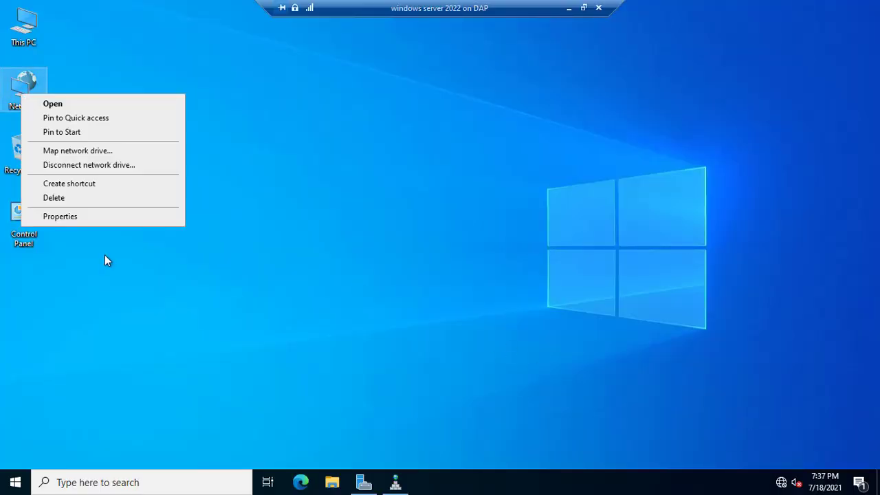
{"action": "left_click", "coordinate": [62, 216]}
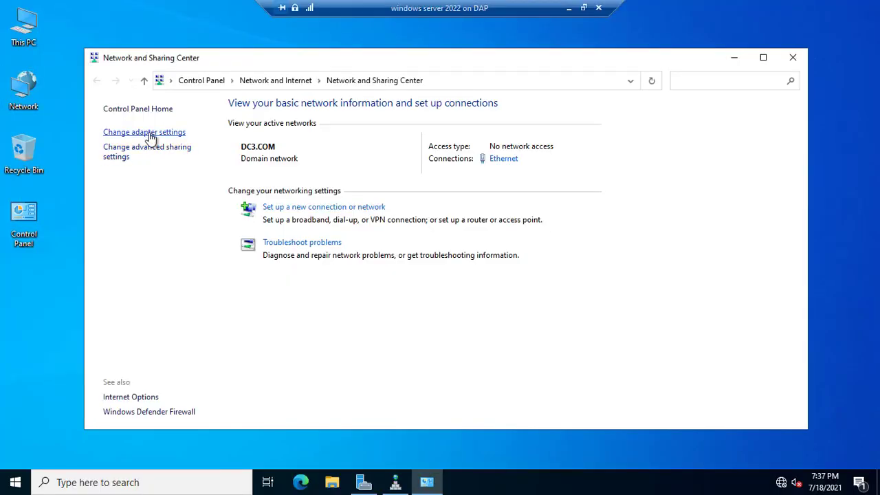
{"action": "left_click", "coordinate": [150, 136]}
{"action": "left_click", "coordinate": [167, 161]}
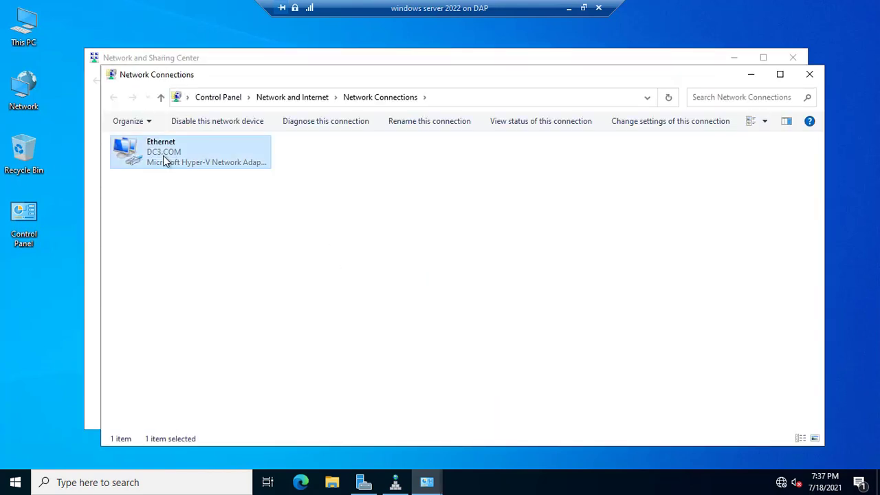
{"action": "right_click", "coordinate": [164, 157]}
{"action": "left_click", "coordinate": [204, 281]}
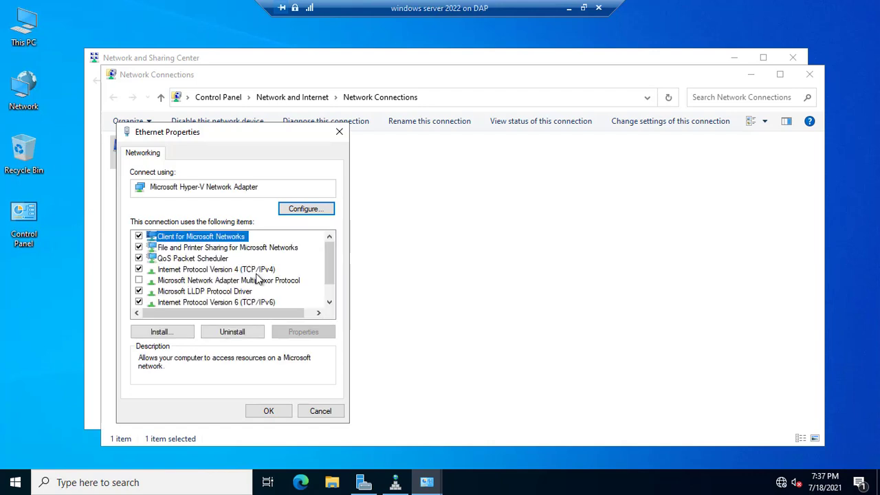
{"action": "double_click", "coordinate": [239, 271]}
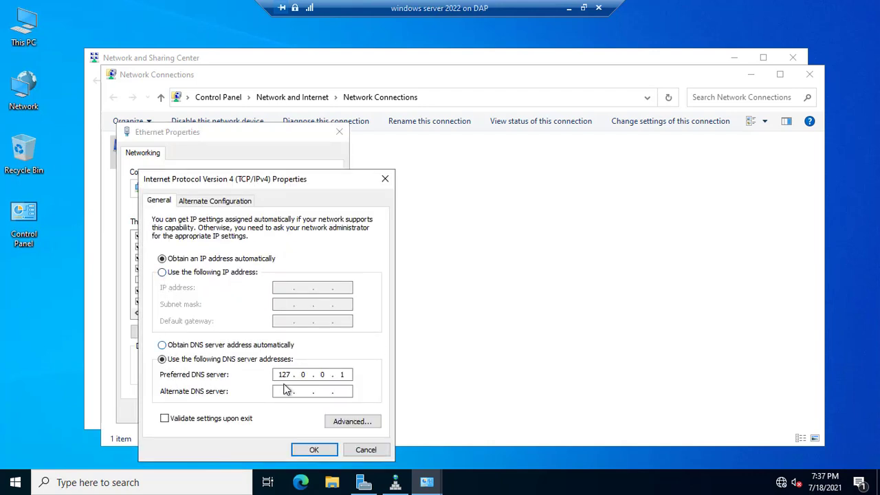
Assign static IP 10.10.10.4, mask 255.0.0.0, gateway 10.10.10.2, DNS servers 10.10.10.1 and 10.10.10.2, and close the adapter windows
{"action": "left_click", "coordinate": [177, 272]}
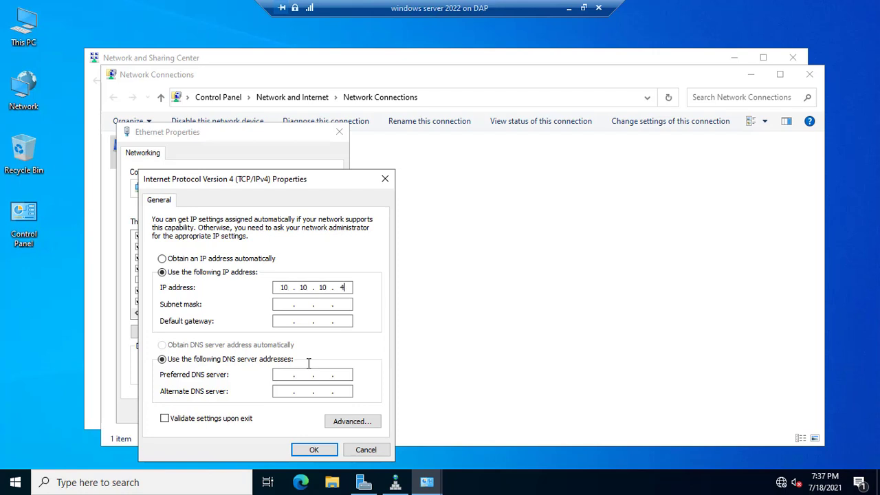
{"action": "key", "text": "Tab"}
{"action": "key", "text": "Tab"}
{"action": "key", "text": "Tab"}
{"action": "key", "text": "Tab"}
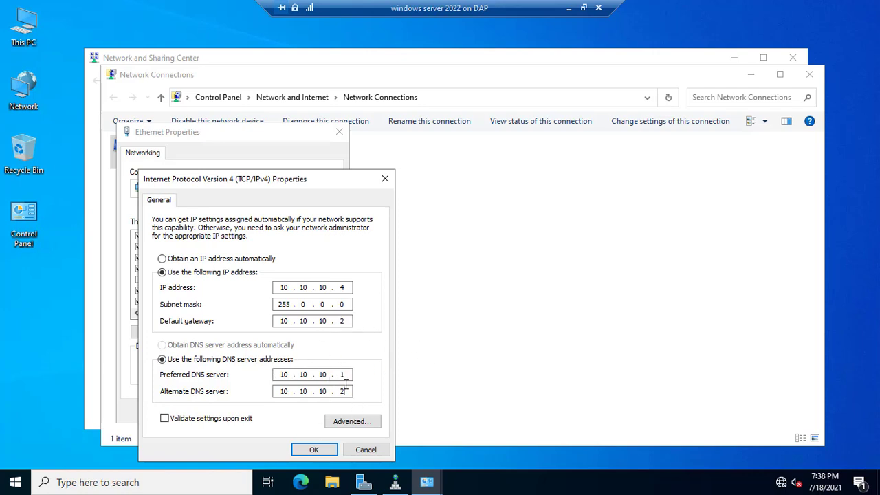
{"action": "left_click", "coordinate": [313, 450]}
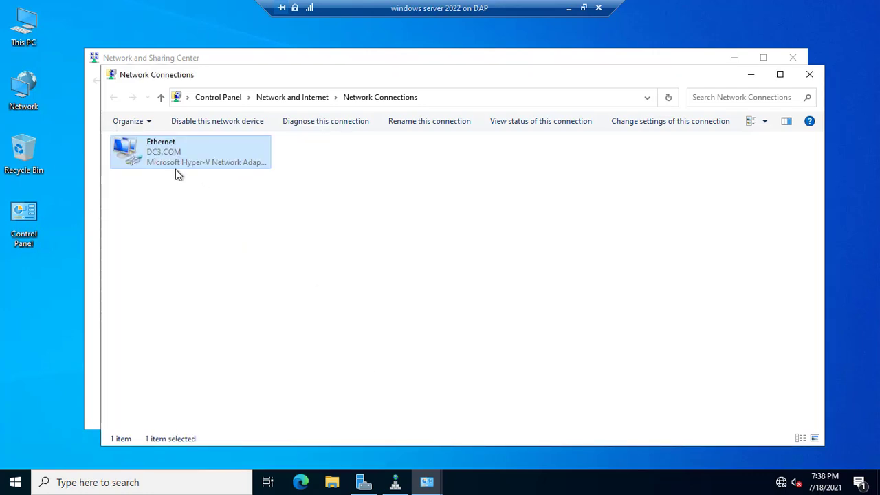
{"action": "left_click", "coordinate": [811, 75]}
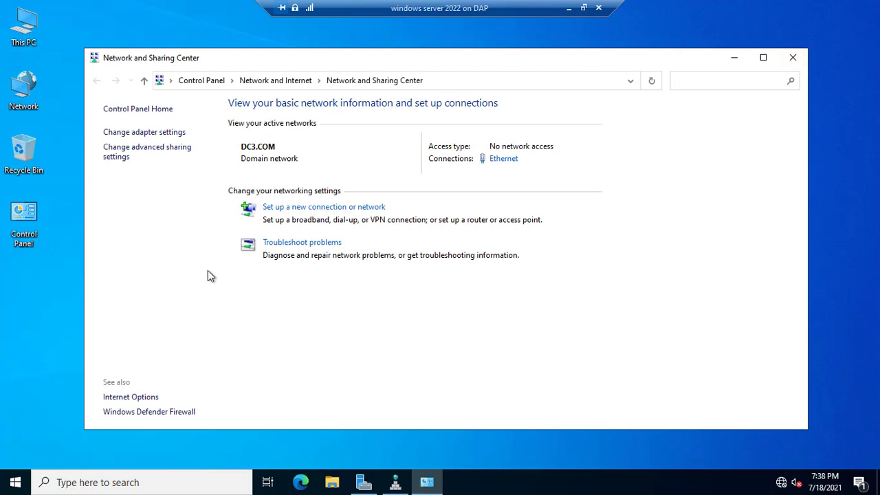
Turn on network discovery for the domain profile and Public folder sharing for all networks, and save the sharing settings
{"action": "left_click", "coordinate": [143, 153]}
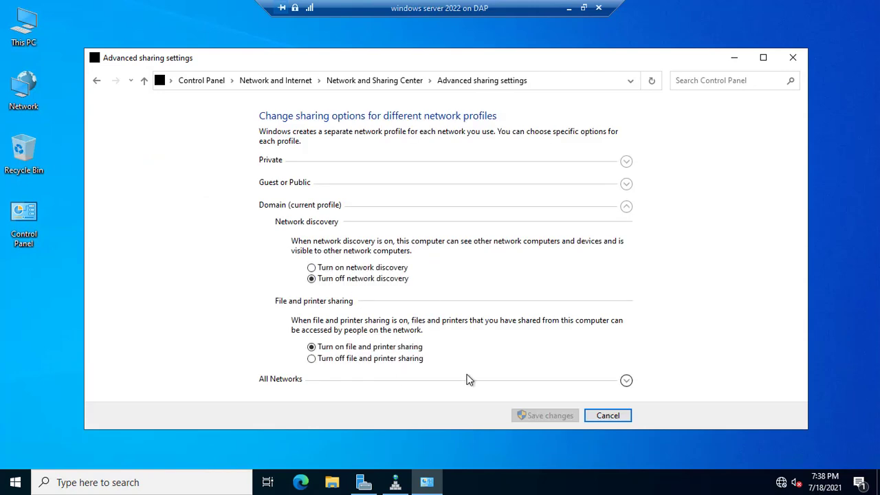
{"action": "left_click", "coordinate": [312, 267]}
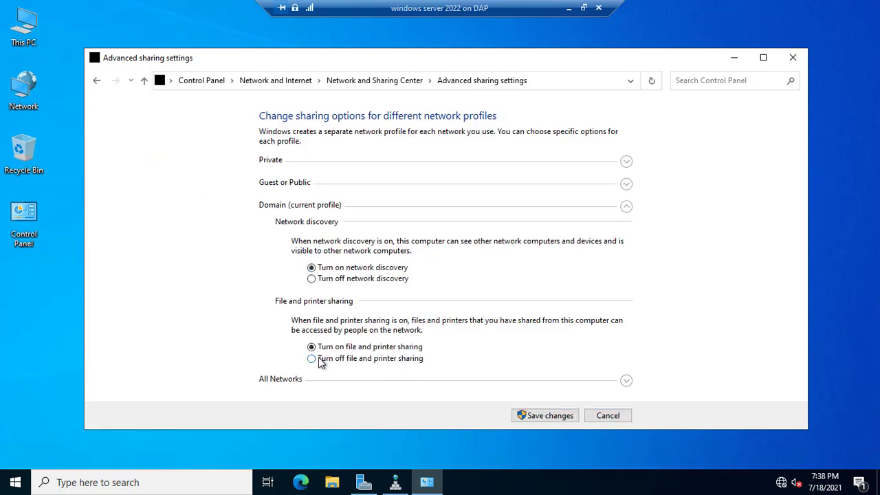
{"action": "left_click", "coordinate": [626, 381]}
{"action": "left_click", "coordinate": [335, 290]}
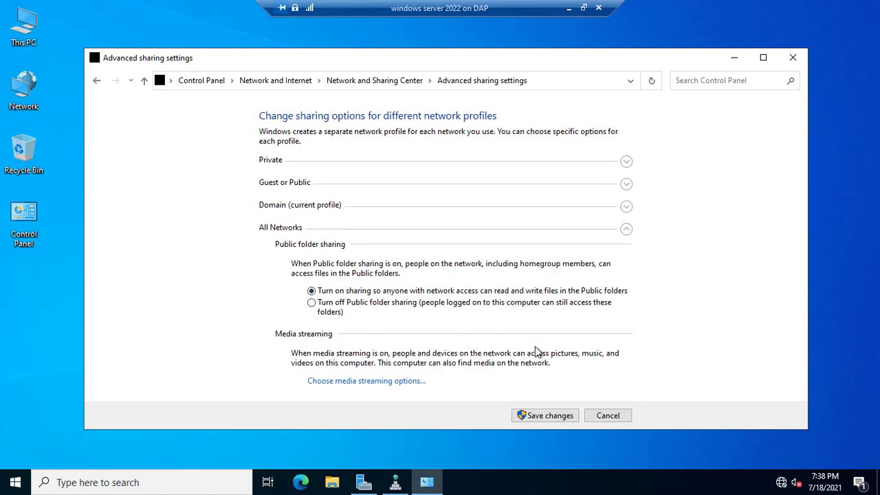
{"action": "left_click", "coordinate": [547, 418]}
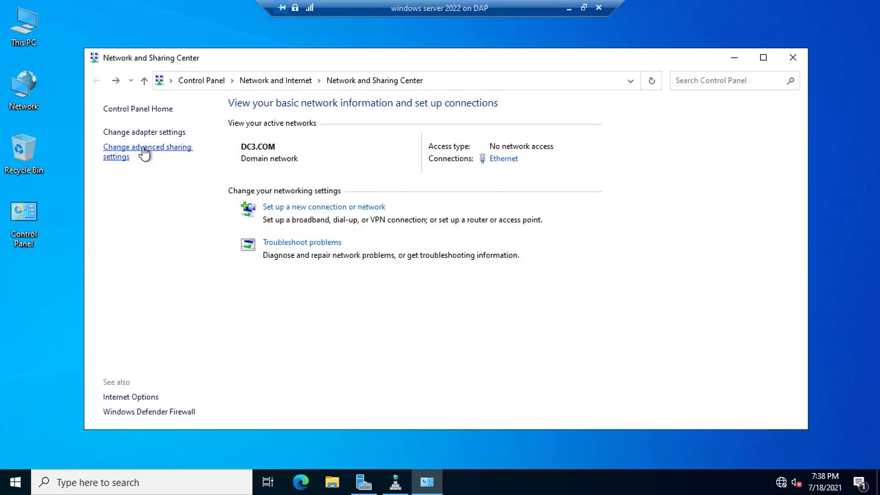
Check the domain profile's network discovery setting in the advanced sharing settings, minimize the window, and open the Start menu
{"action": "left_click", "coordinate": [144, 153]}
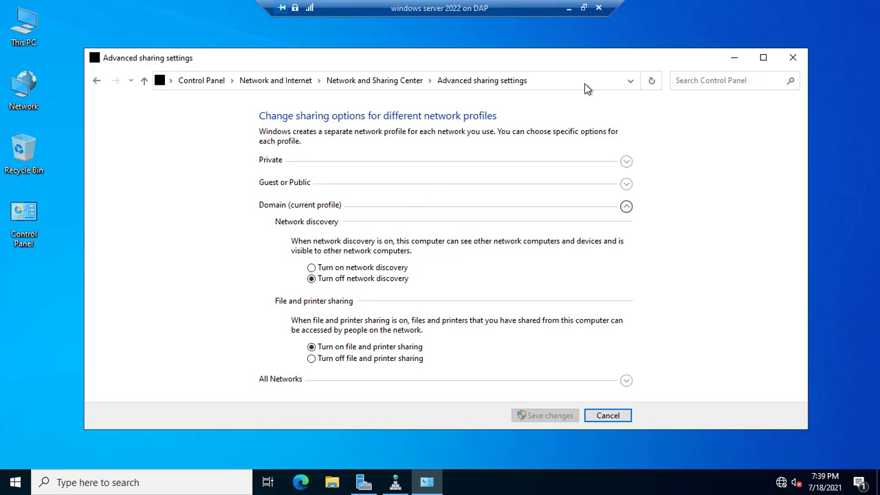
{"action": "left_click", "coordinate": [734, 58]}
{"action": "right_click", "coordinate": [326, 190]}
{"action": "left_click", "coordinate": [330, 256]}
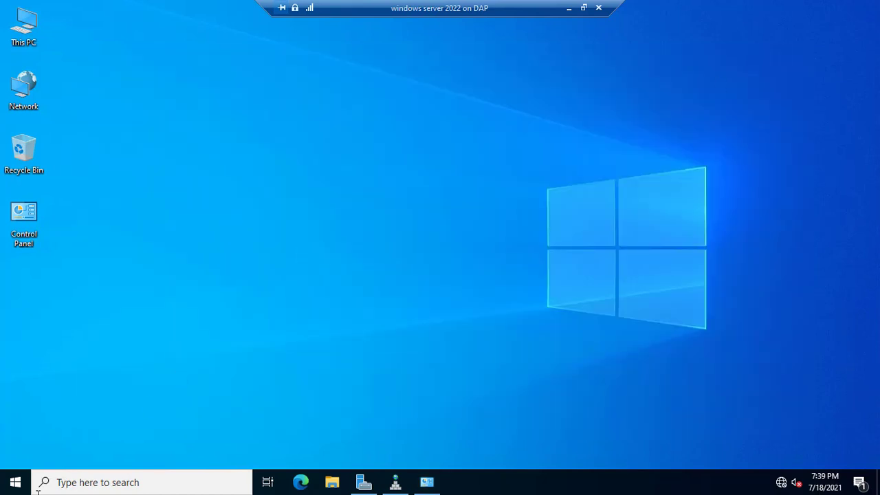
{"action": "left_click", "coordinate": [15, 484]}
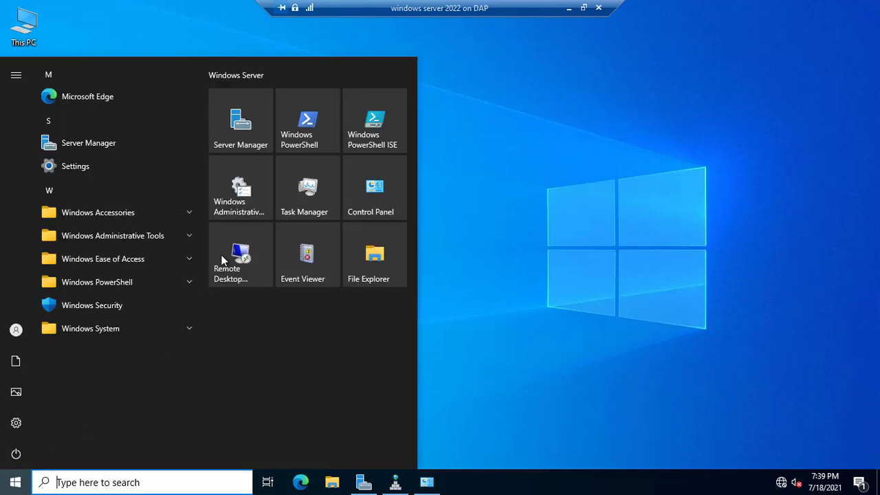
Open the Services console from the Windows Administrative Tools
{"action": "left_click", "coordinate": [249, 201]}
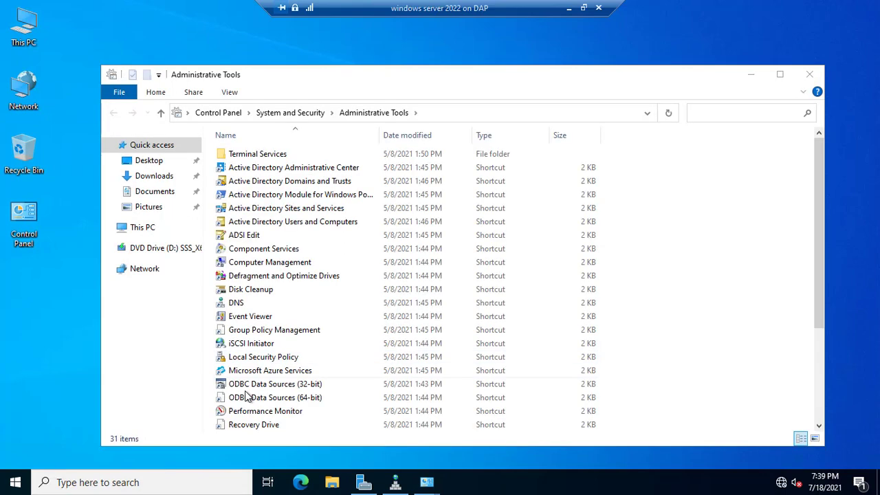
{"action": "scroll", "coordinate": [244, 385], "scroll_direction": "down", "scroll_amount": 3}
{"action": "left_click", "coordinate": [242, 372]}
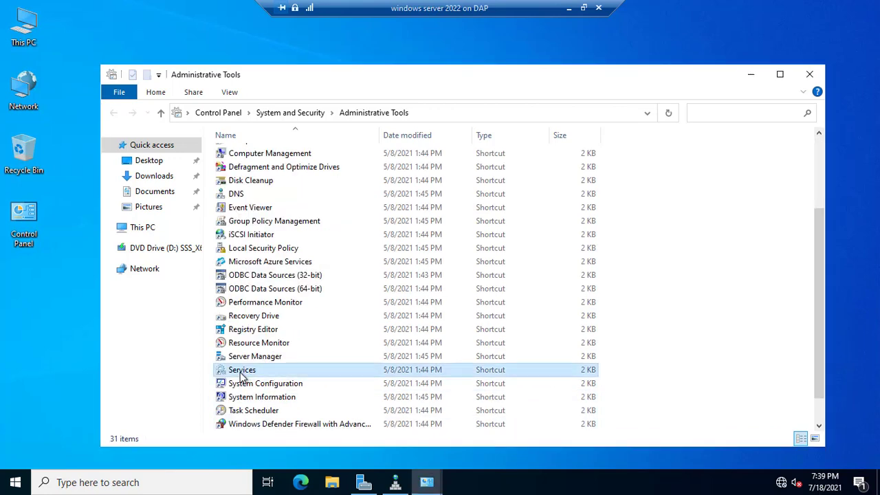
{"action": "double_click", "coordinate": [242, 371]}
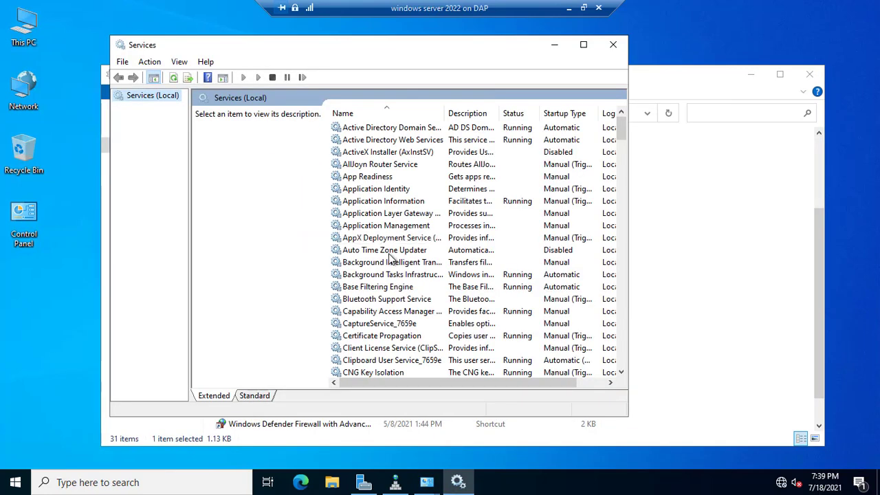
Set the Function Discovery Resource Publication service's startup type to Automatic, apply the change, and start the service
{"action": "scroll", "coordinate": [393, 306], "scroll_direction": "down", "scroll_amount": 2}
{"action": "left_click", "coordinate": [380, 264]}
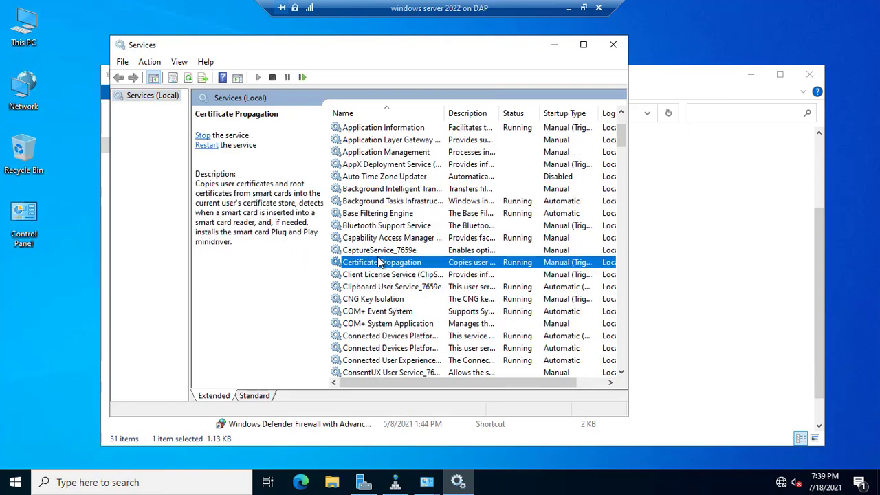
{"action": "key", "text": "f"}
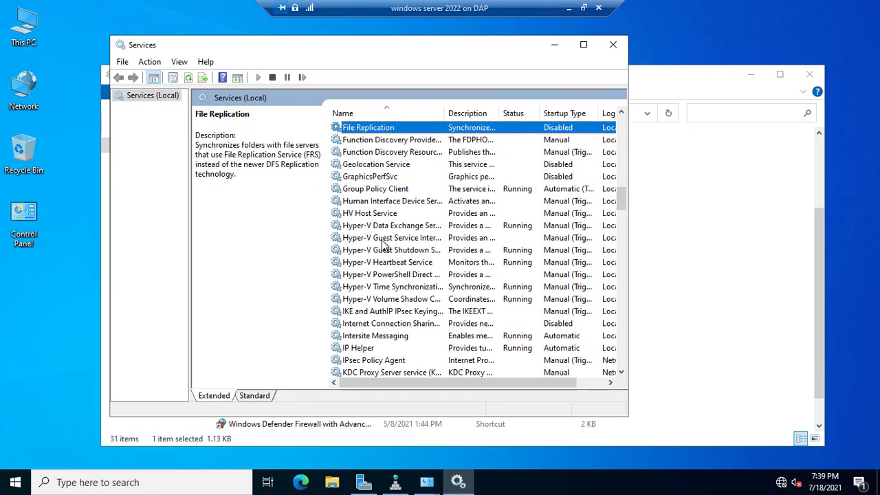
{"action": "left_click", "coordinate": [380, 153]}
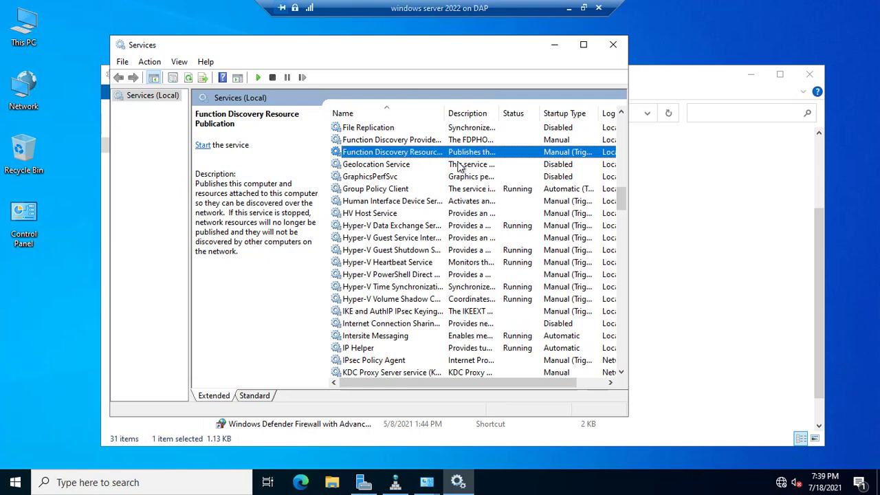
{"action": "key", "text": "Up"}
{"action": "key", "text": "Down"}
{"action": "double_click", "coordinate": [401, 154]}
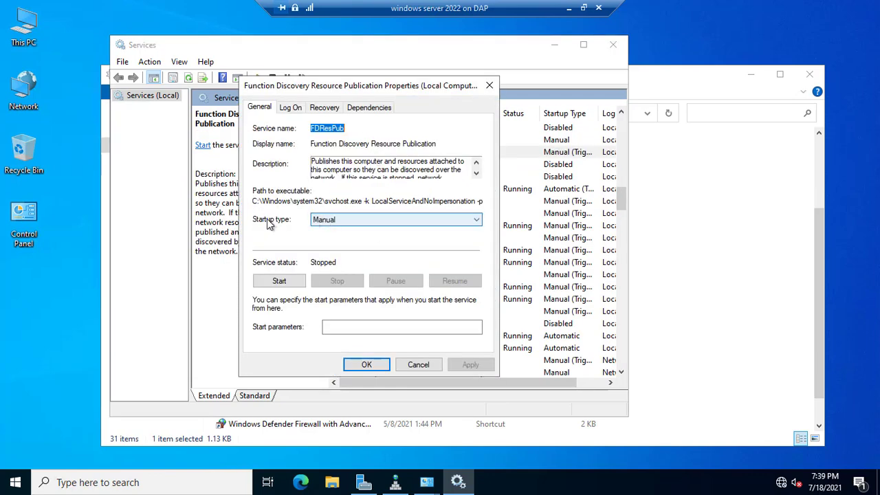
{"action": "left_click", "coordinate": [476, 221]}
{"action": "left_click", "coordinate": [332, 240]}
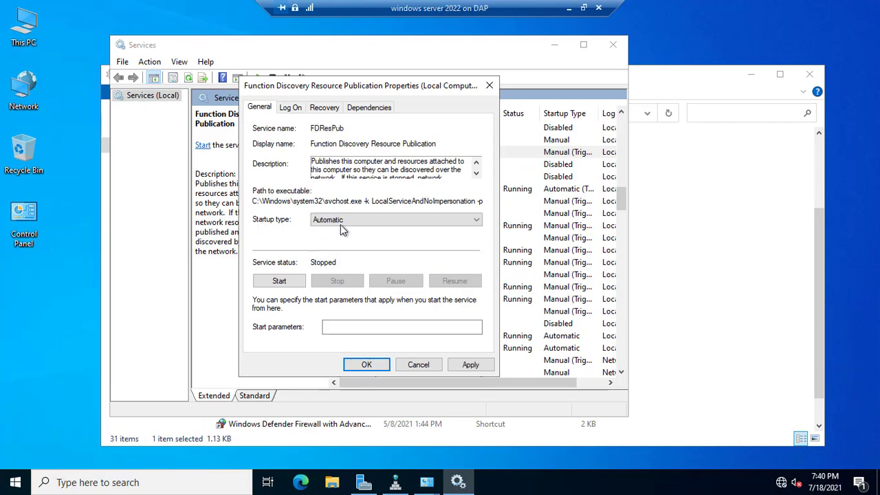
{"action": "left_click", "coordinate": [470, 365]}
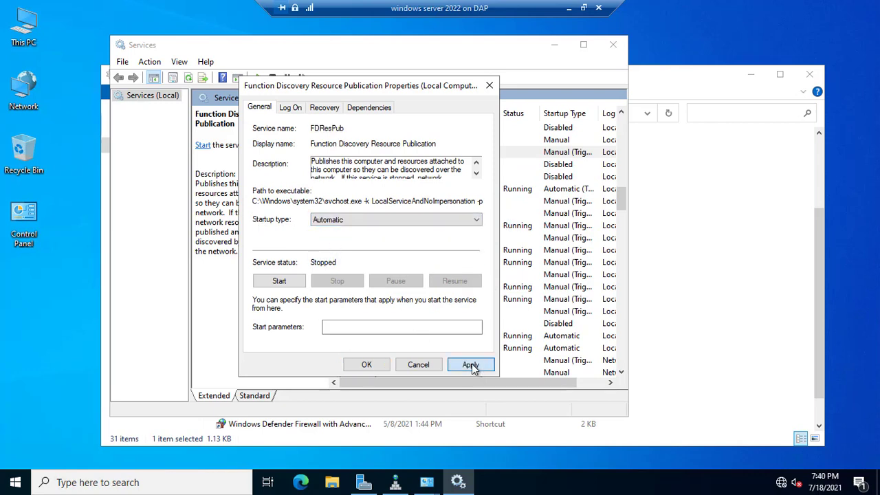
{"action": "left_click", "coordinate": [279, 281]}
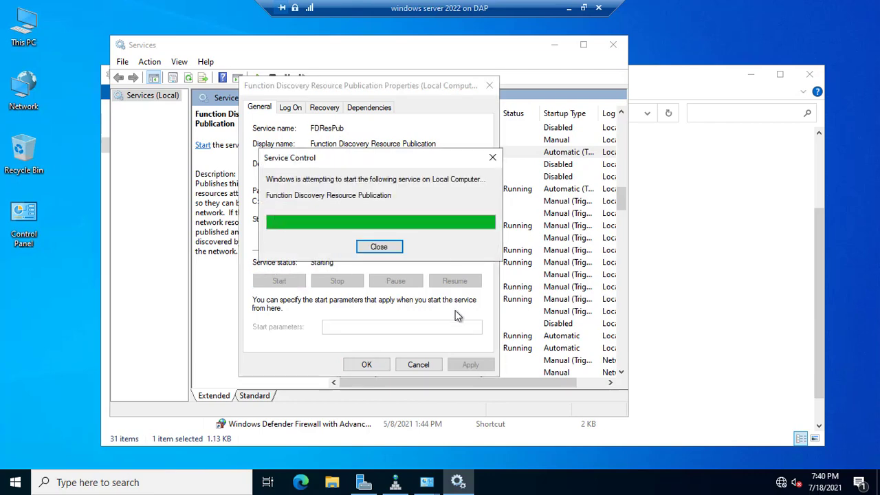
{"action": "left_click", "coordinate": [367, 364]}
Set the SSDP Discovery service's startup type to Automatic, apply the change, and start the service
{"action": "scroll", "coordinate": [417, 288], "scroll_direction": "down", "scroll_amount": 5}
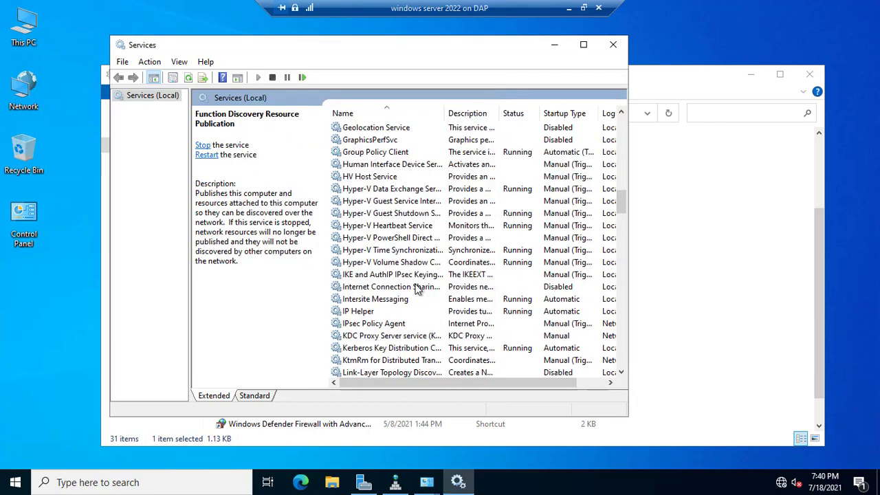
{"action": "scroll", "coordinate": [416, 288], "scroll_direction": "down", "scroll_amount": 8}
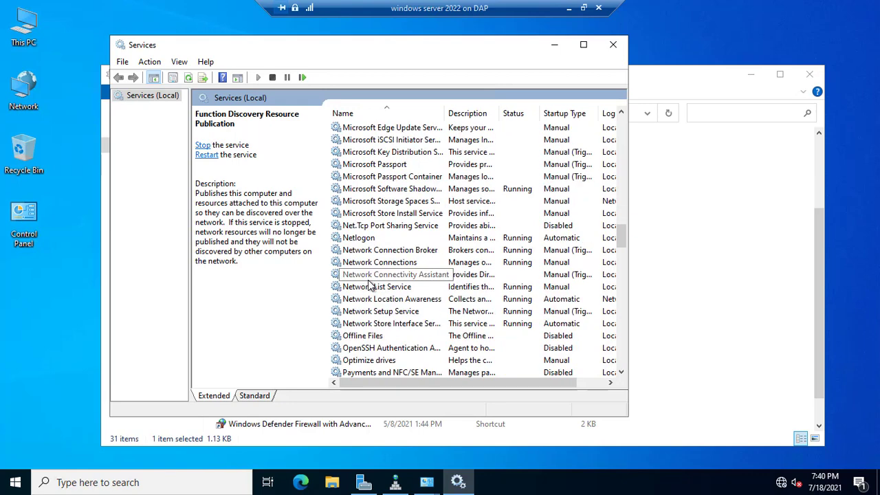
{"action": "key", "text": "s"}
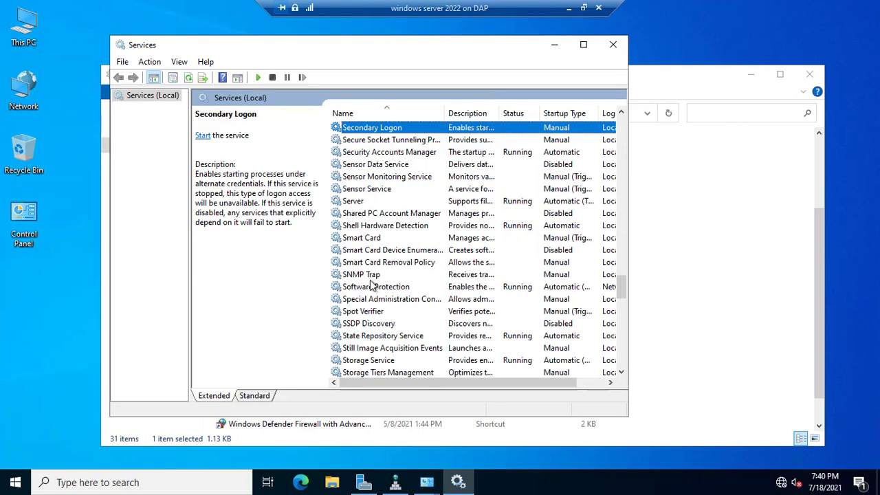
{"action": "double_click", "coordinate": [364, 324]}
{"action": "left_click", "coordinate": [358, 220]}
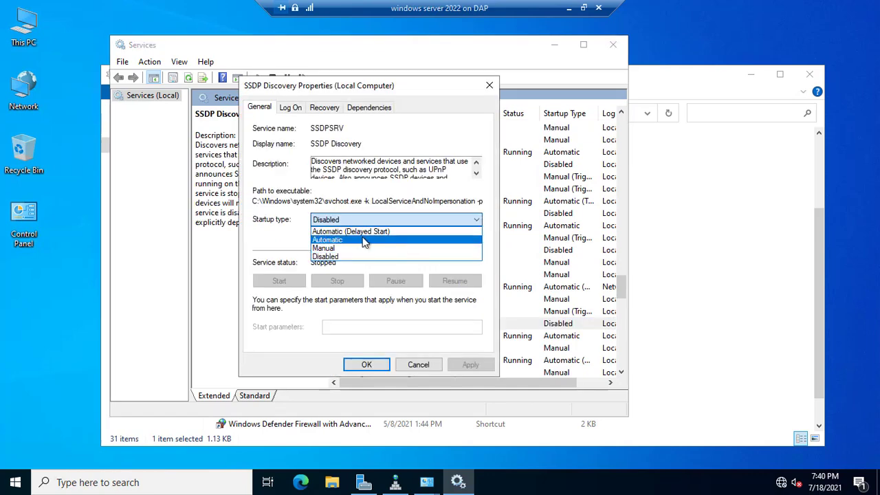
{"action": "left_click", "coordinate": [364, 240]}
{"action": "left_click", "coordinate": [470, 365]}
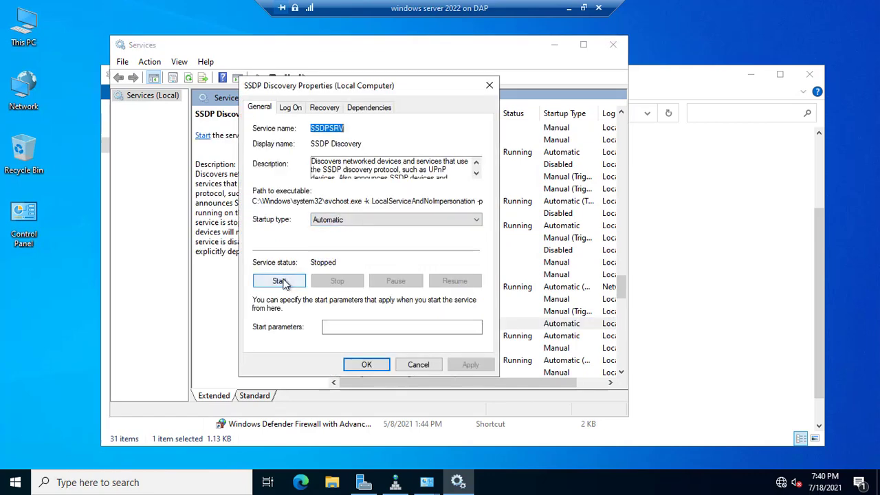
{"action": "left_click", "coordinate": [279, 280]}
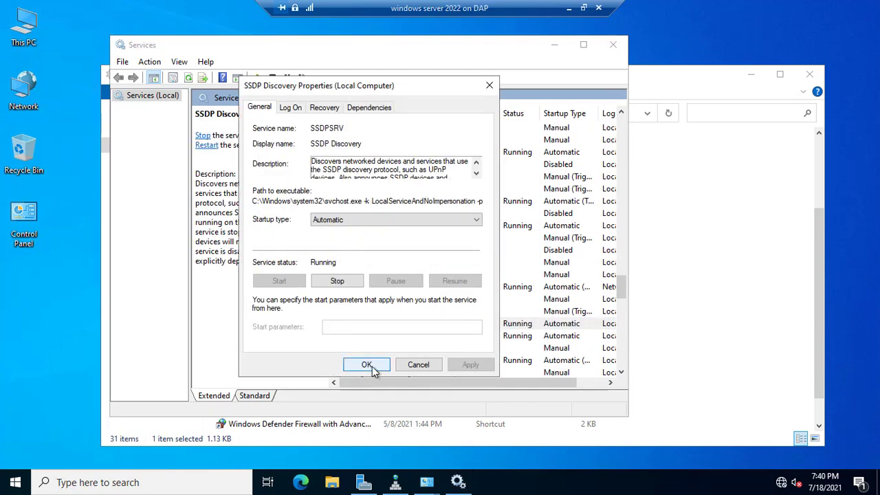
{"action": "left_click", "coordinate": [366, 365]}
Set the UPnP Device Host service to Automatic startup, start it, and close the Services and Administrative Tools windows
{"action": "scroll", "coordinate": [385, 310], "scroll_direction": "down", "scroll_amount": 3}
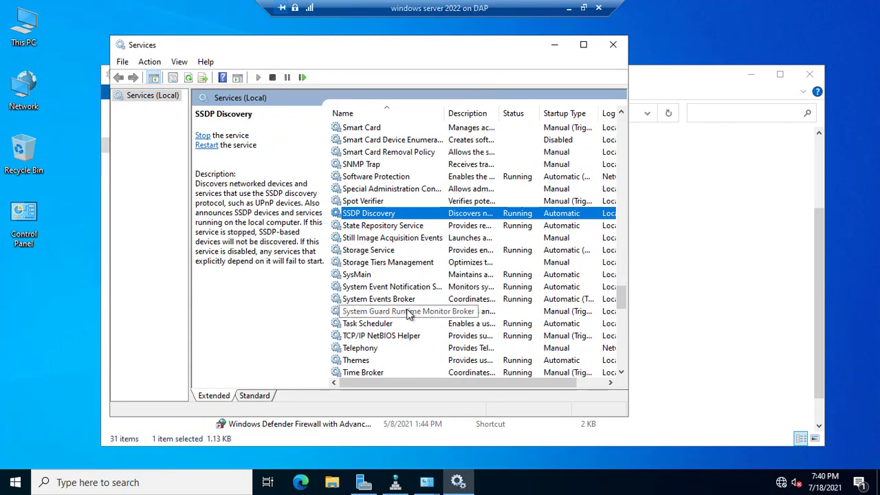
{"action": "left_click", "coordinate": [406, 313]}
{"action": "key", "text": "u"}
{"action": "left_click", "coordinate": [365, 152]}
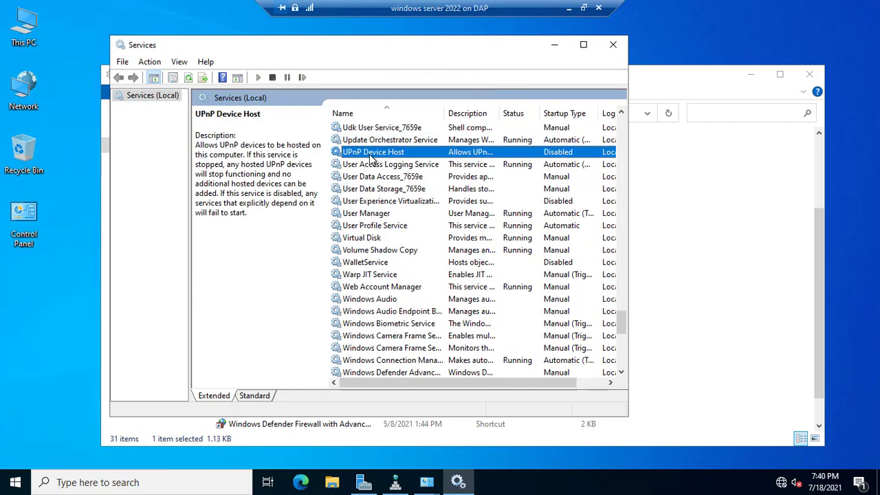
{"action": "double_click", "coordinate": [422, 154]}
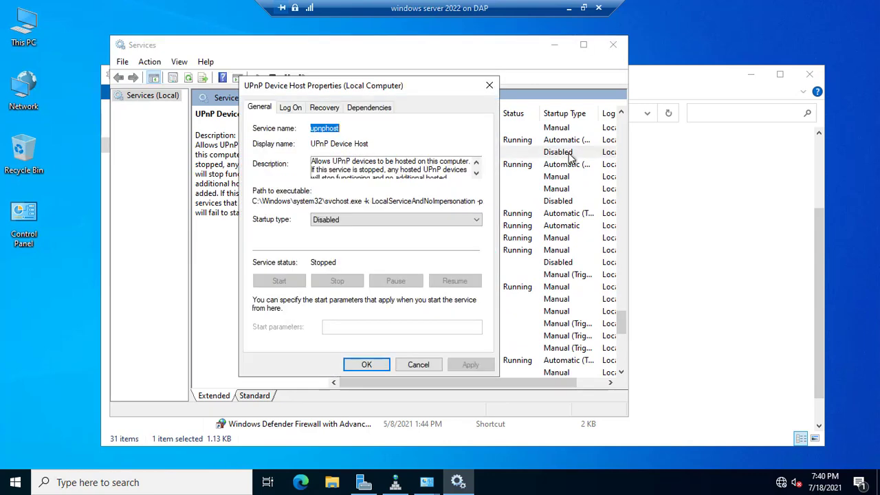
{"action": "left_click", "coordinate": [472, 220]}
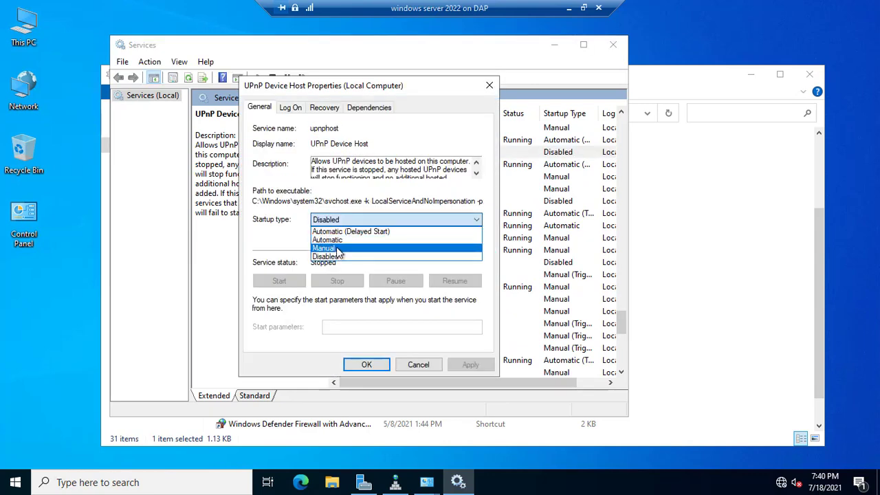
{"action": "left_click", "coordinate": [342, 244]}
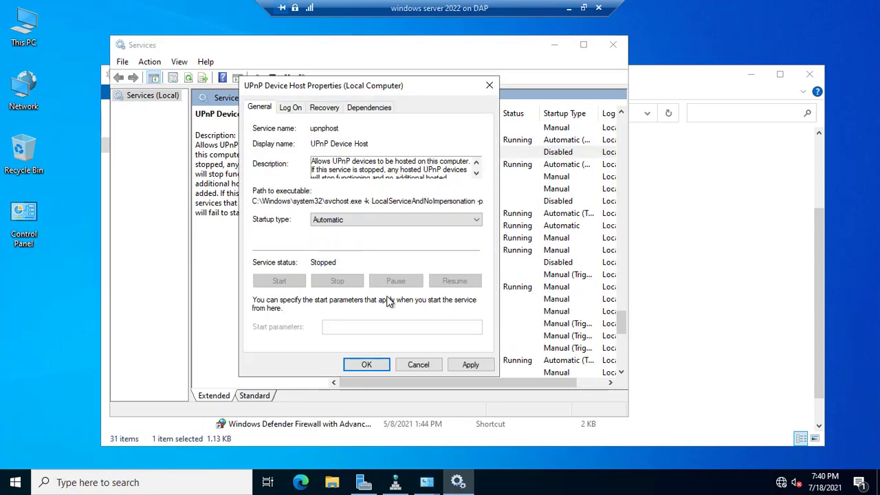
{"action": "left_click", "coordinate": [466, 365]}
{"action": "left_click", "coordinate": [279, 280]}
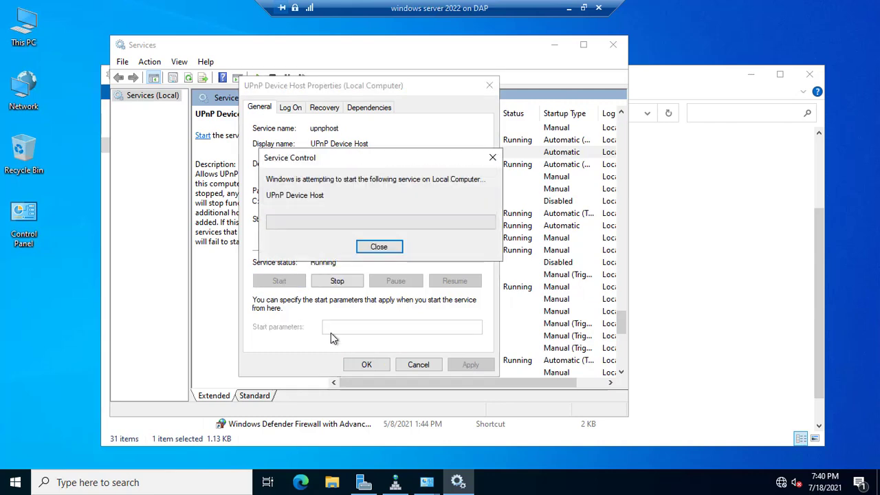
{"action": "left_click", "coordinate": [366, 364]}
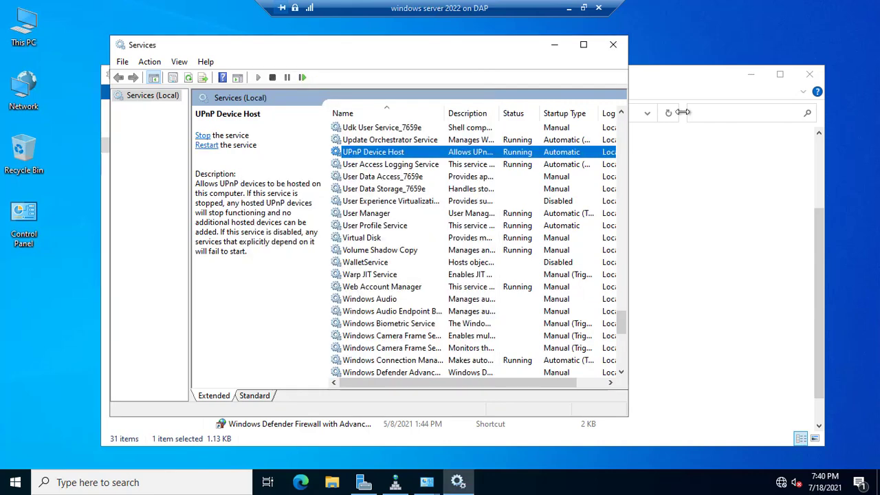
{"action": "left_click", "coordinate": [613, 46]}
{"action": "left_click", "coordinate": [813, 76]}
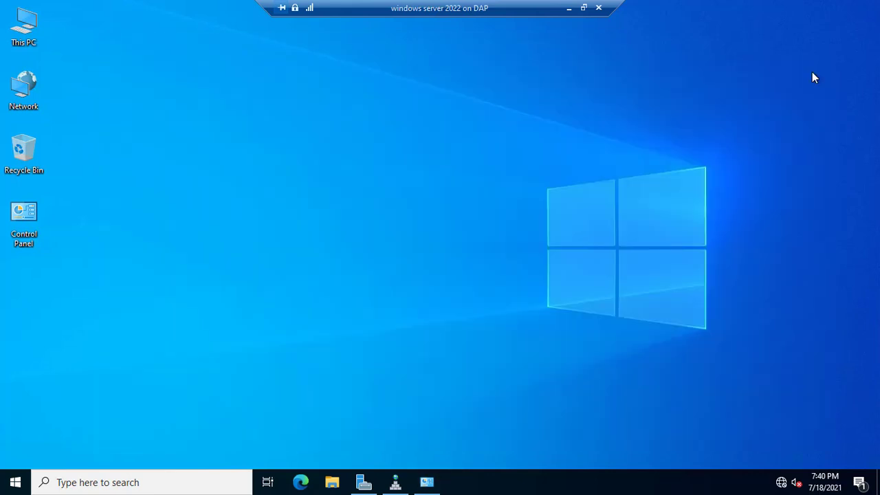
Return to Network and Sharing Center and open the advanced sharing settings
{"action": "right_click", "coordinate": [297, 206]}
{"action": "left_click", "coordinate": [325, 243]}
{"action": "left_click", "coordinate": [395, 483]}
{"action": "left_click", "coordinate": [444, 39]}
{"action": "key", "text": "alt+Tab"}
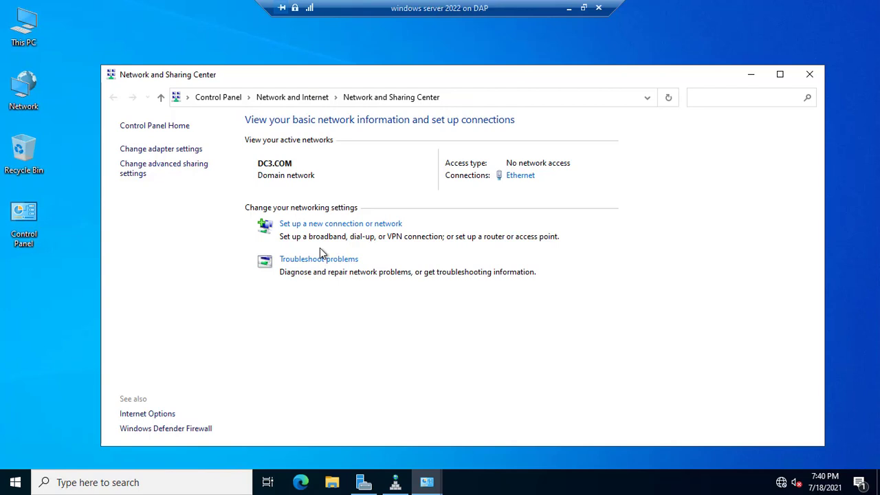
{"action": "left_click", "coordinate": [171, 170]}
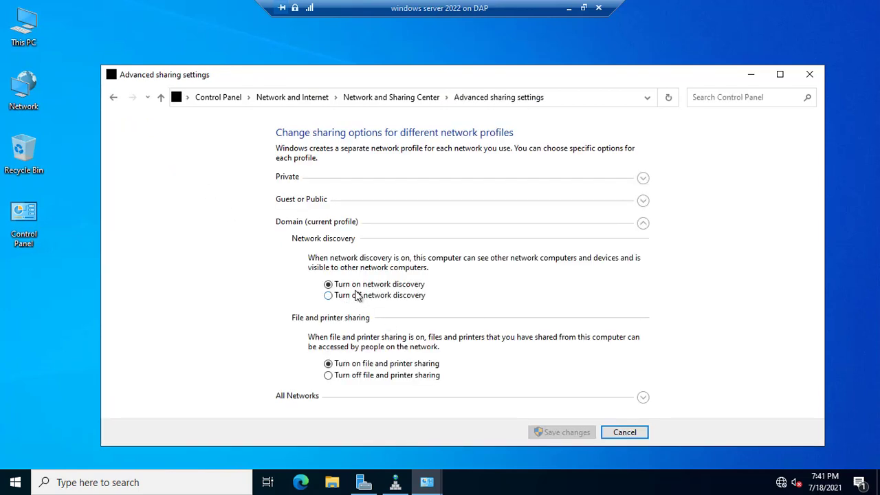
Turn off network discovery and file and printer sharing for the domain profile, and save the changes
{"action": "left_click", "coordinate": [342, 297]}
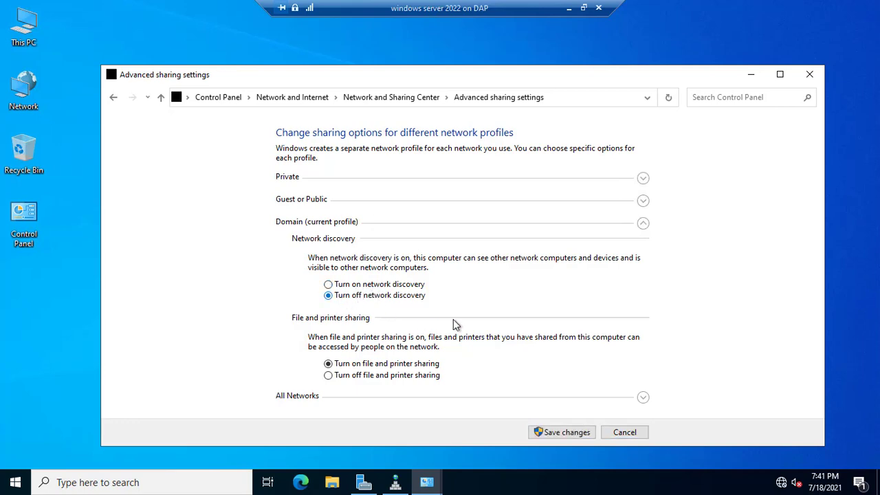
{"action": "left_click", "coordinate": [355, 376]}
{"action": "left_click", "coordinate": [550, 432]}
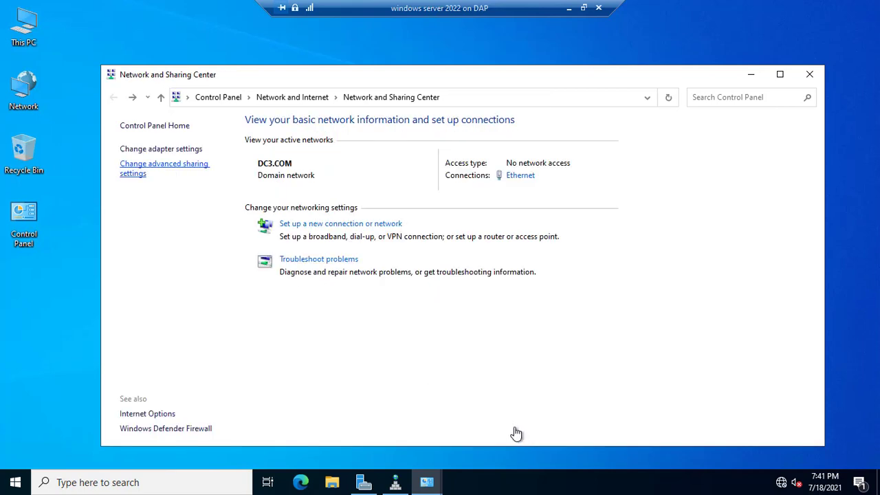
Turn on network discovery and file and printer sharing for the domain profile, save, and recheck the settings before closing the window
{"action": "left_click", "coordinate": [164, 164]}
{"action": "left_click", "coordinate": [344, 285]}
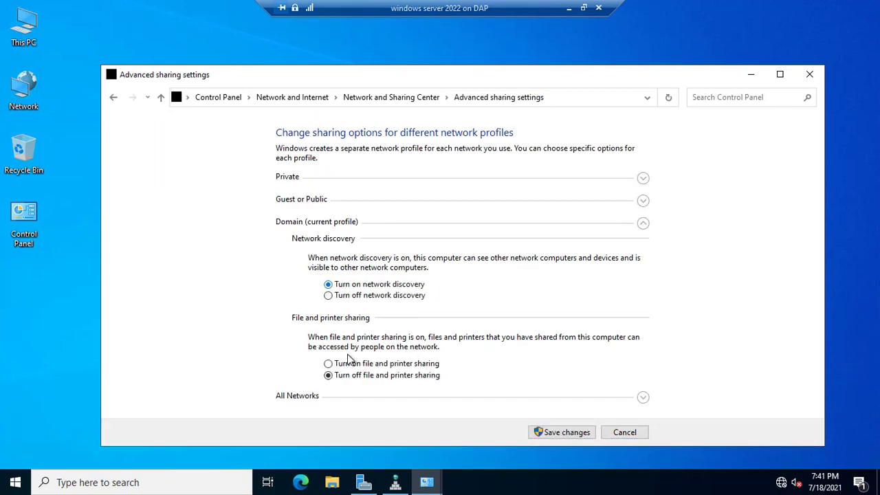
{"action": "left_click", "coordinate": [341, 364]}
{"action": "left_click", "coordinate": [566, 431]}
{"action": "left_click", "coordinate": [164, 163]}
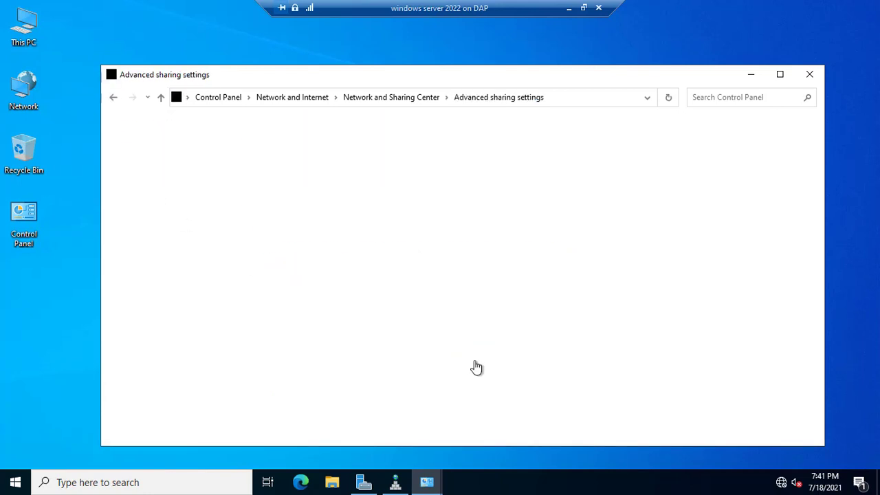
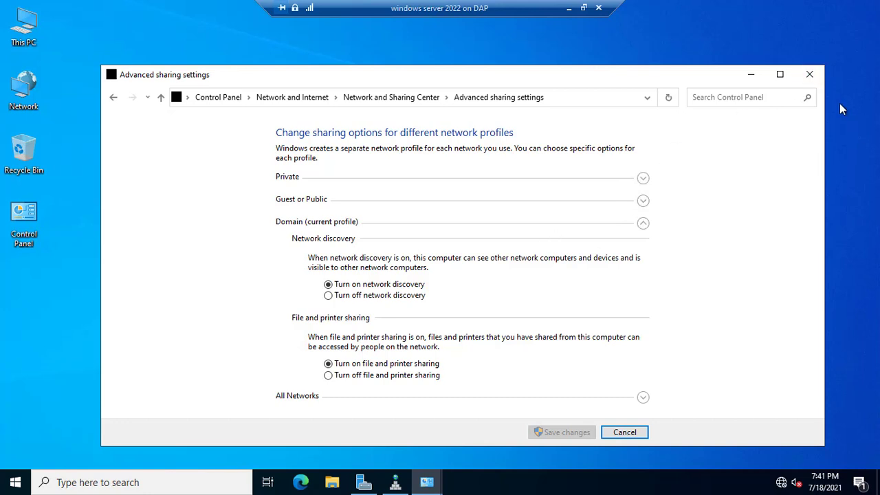
{"action": "left_click", "coordinate": [809, 74]}
{"action": "right_click", "coordinate": [295, 232]}
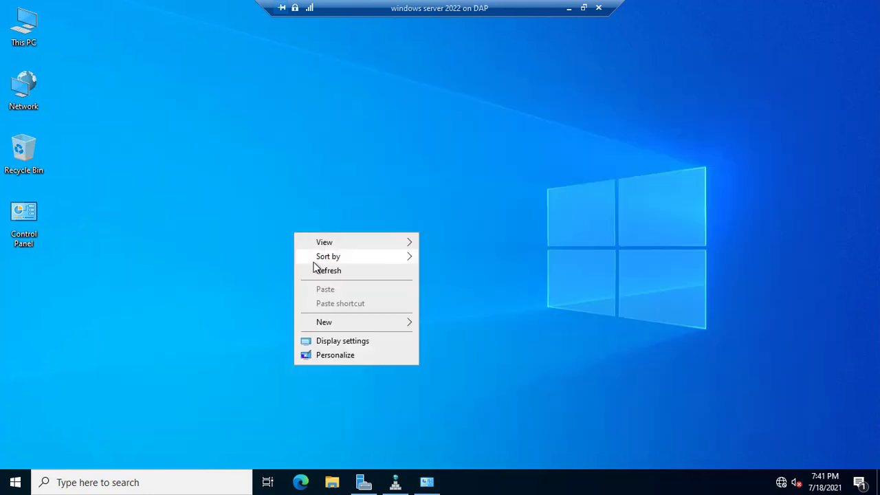
{"action": "right_click", "coordinate": [250, 131]}
{"action": "left_click", "coordinate": [285, 171]}
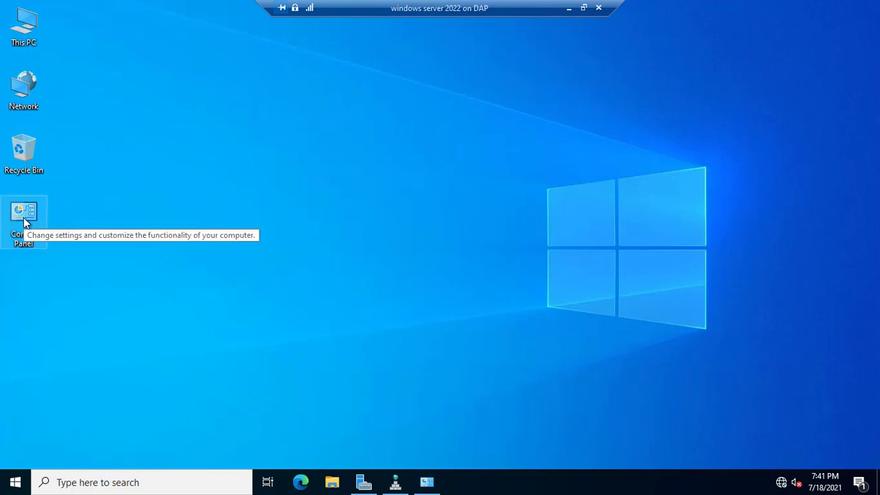
Open Server Manager, start the Add Roles and Features Wizard and advance to the server roles list for SRV2022.DC3.COM
{"action": "left_click", "coordinate": [363, 482]}
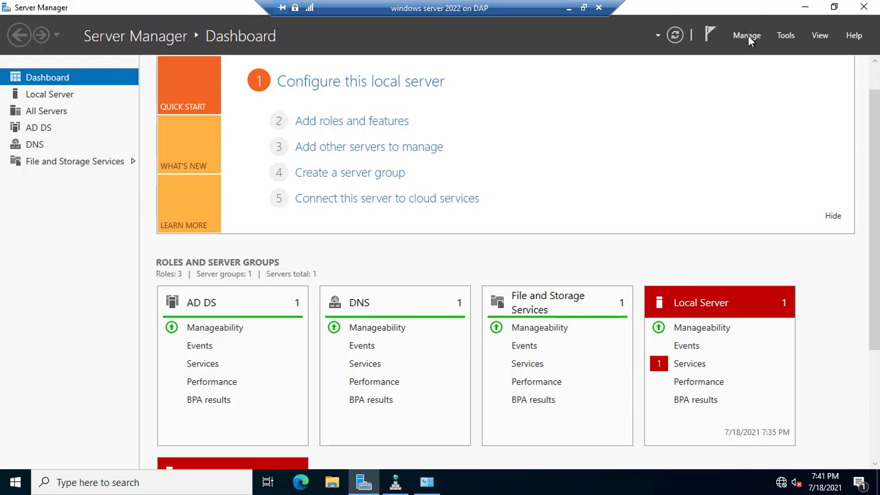
{"action": "left_click", "coordinate": [748, 36]}
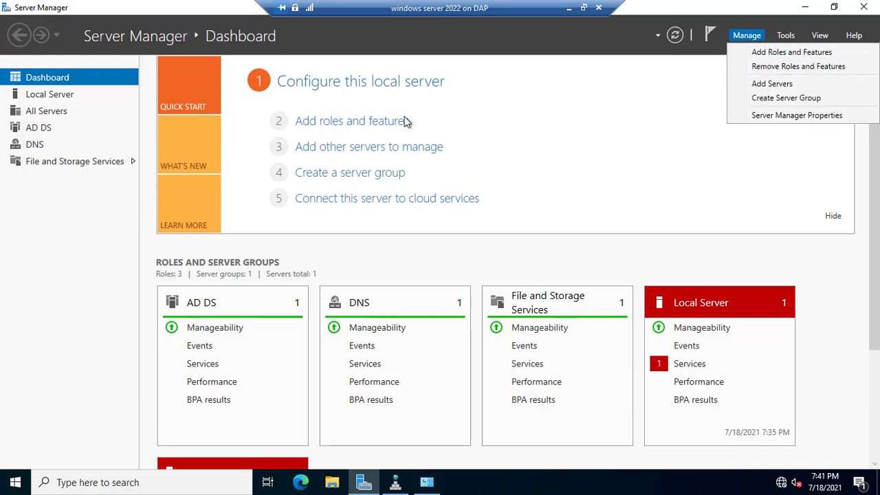
{"action": "left_click", "coordinate": [351, 124]}
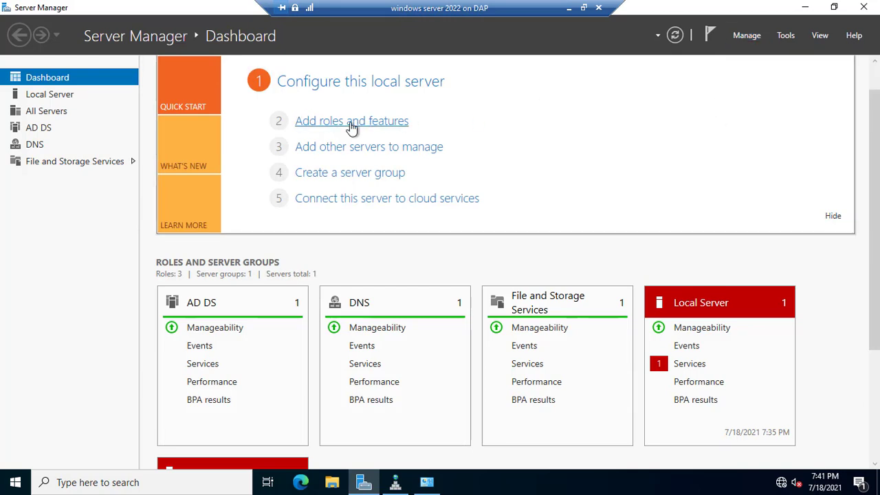
{"action": "left_click", "coordinate": [351, 124]}
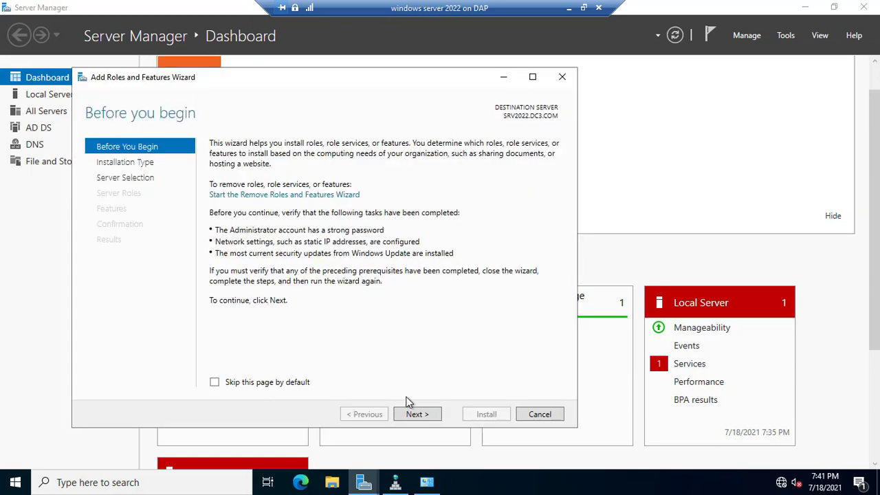
{"action": "left_click", "coordinate": [416, 414]}
{"action": "left_click", "coordinate": [419, 415]}
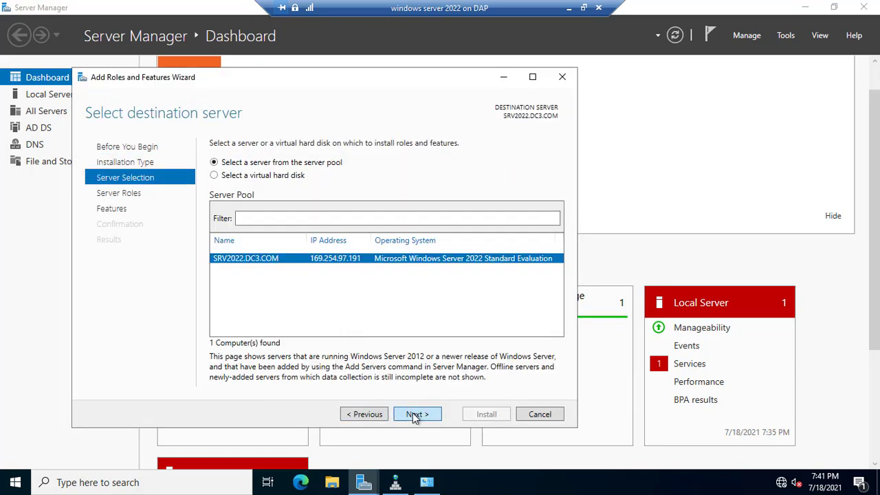
{"action": "left_click", "coordinate": [415, 415]}
{"action": "scroll", "coordinate": [412, 256], "scroll_direction": "down", "scroll_amount": 1}
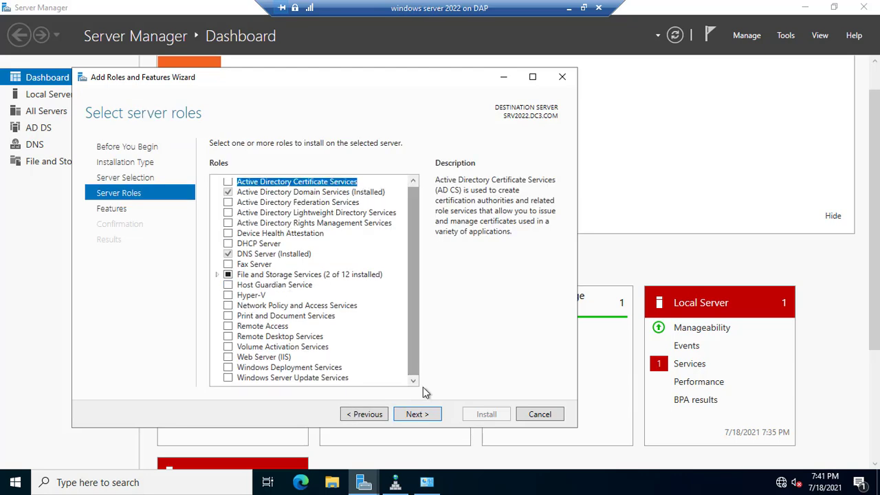
Look through the list of installable features, and close the wizard and Server Manager without installing anything
{"action": "left_click", "coordinate": [415, 415]}
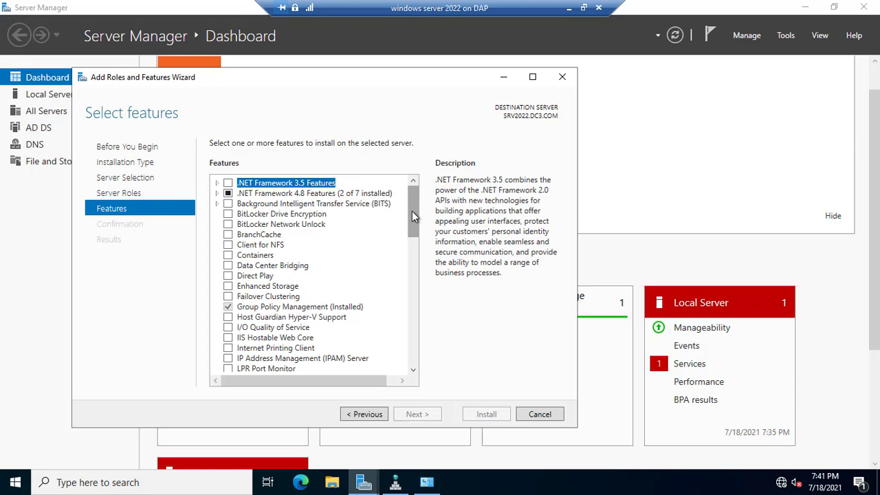
{"action": "left_click_drag", "start_coordinate": [412, 211], "coordinate": [399, 365]}
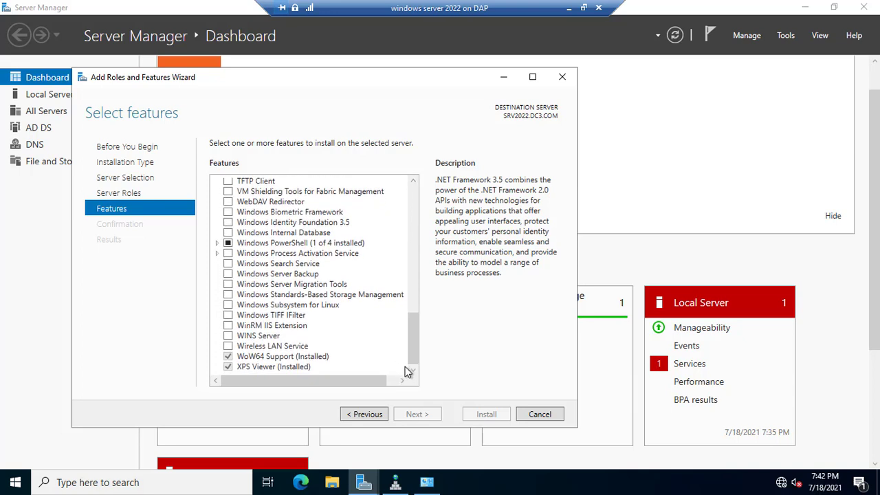
{"action": "left_click", "coordinate": [564, 77]}
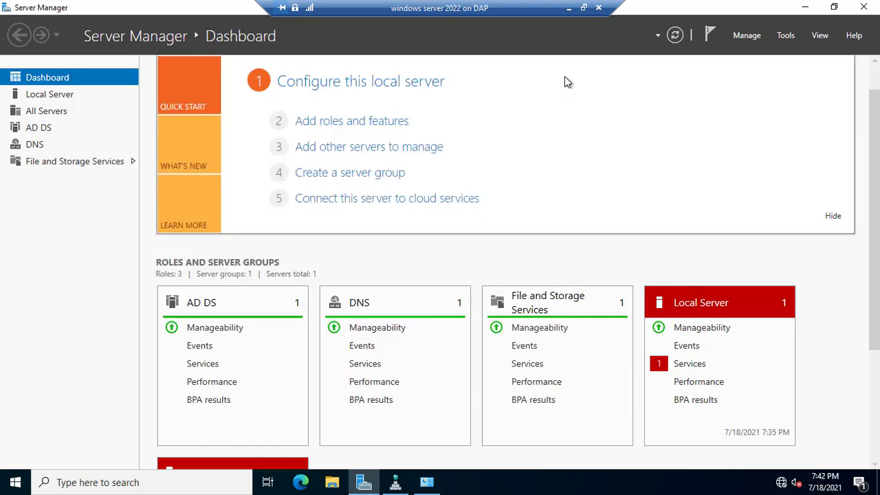
{"action": "left_click", "coordinate": [864, 8]}
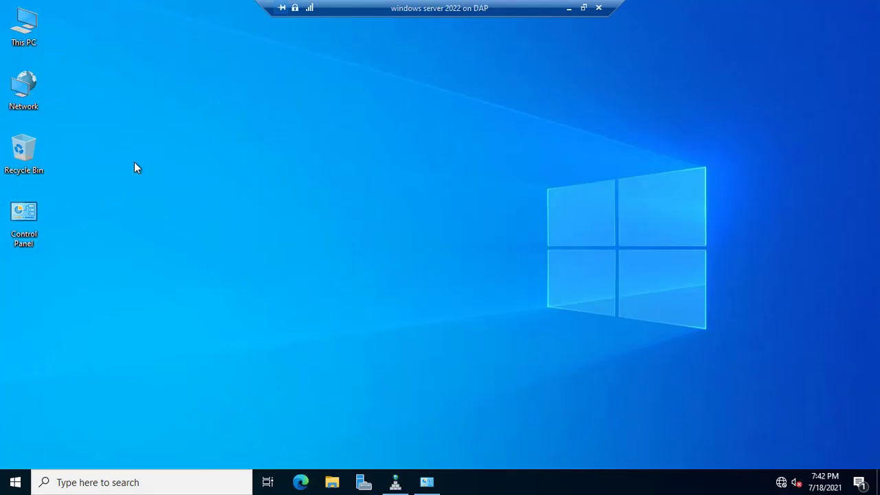
Show Control Panel maximized with large icons, open Programs and Features and choose to turn Windows features on or off
{"action": "double_click", "coordinate": [20, 223]}
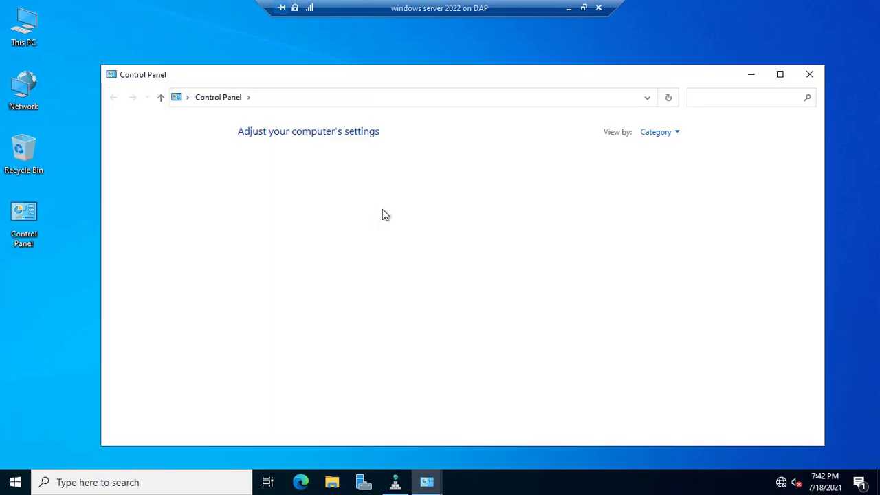
{"action": "left_click", "coordinate": [779, 73]}
{"action": "left_click", "coordinate": [632, 62]}
{"action": "left_click", "coordinate": [665, 100]}
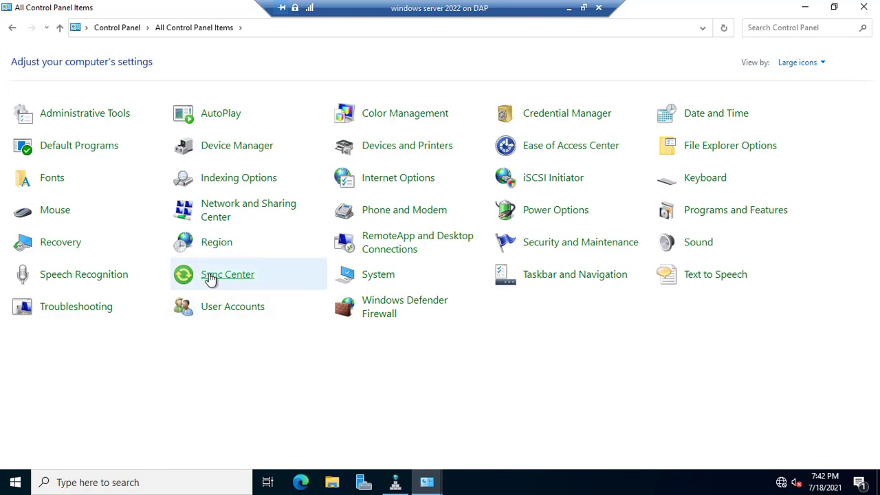
{"action": "left_click", "coordinate": [737, 212]}
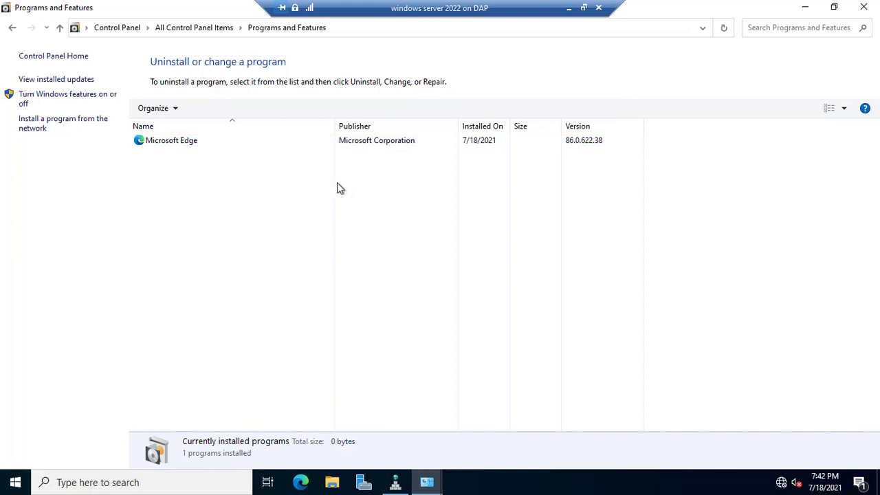
{"action": "left_click", "coordinate": [64, 98]}
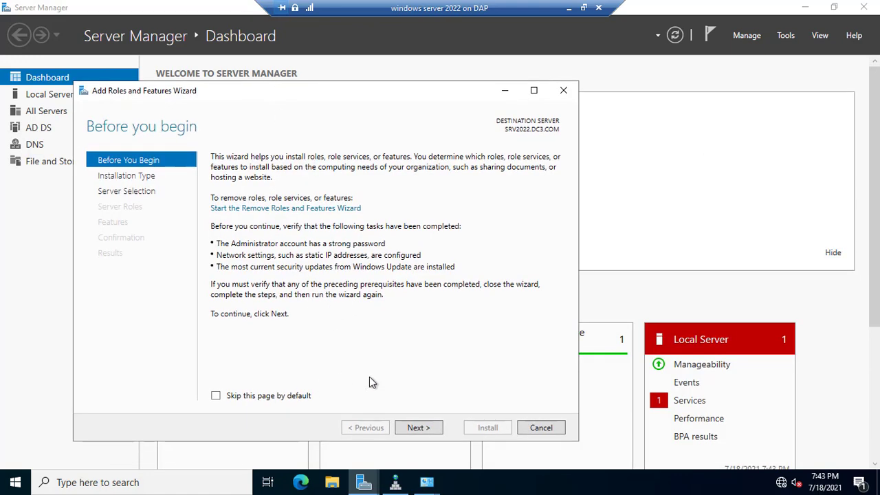
Advance the Add Roles and Features Wizard to the features list, look through it and close the wizard without installing
{"action": "left_click", "coordinate": [412, 427]}
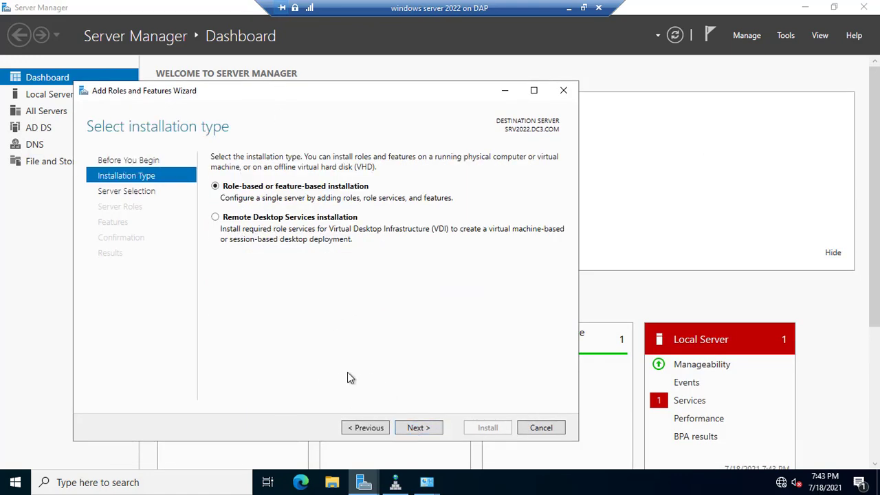
{"action": "left_click", "coordinate": [417, 430]}
{"action": "left_click", "coordinate": [420, 429]}
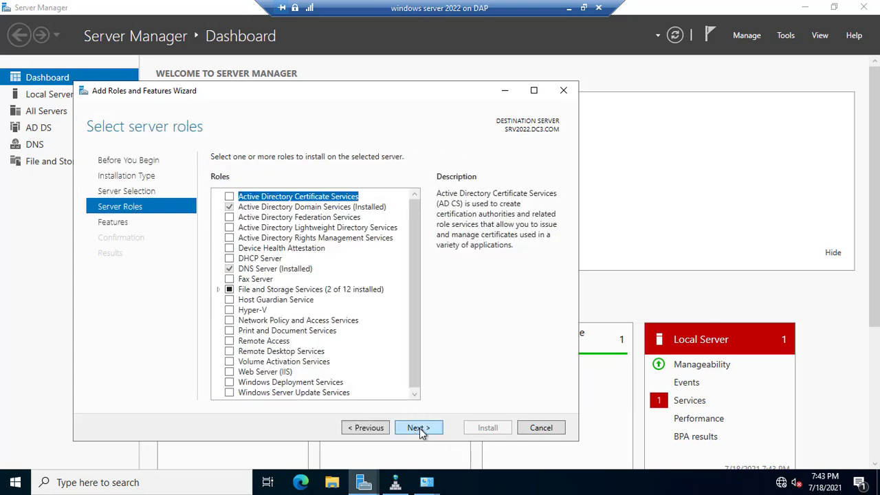
{"action": "left_click", "coordinate": [417, 433]}
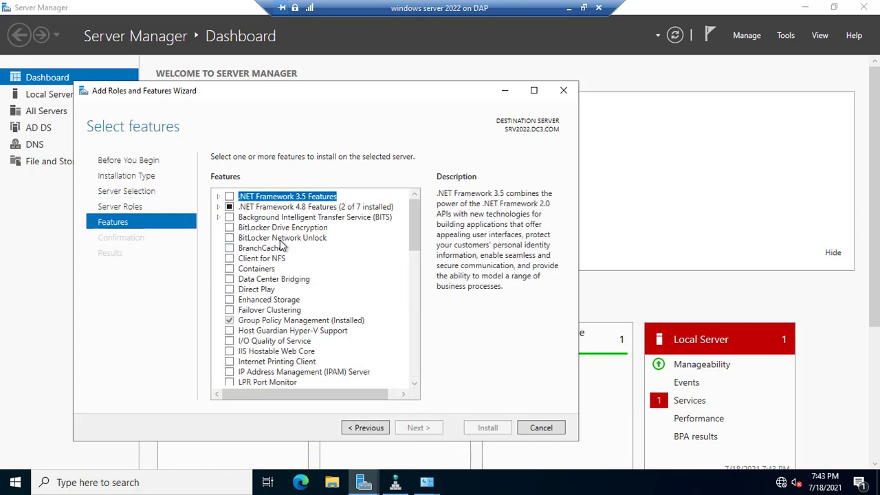
{"action": "left_click_drag", "start_coordinate": [415, 234], "coordinate": [422, 299]}
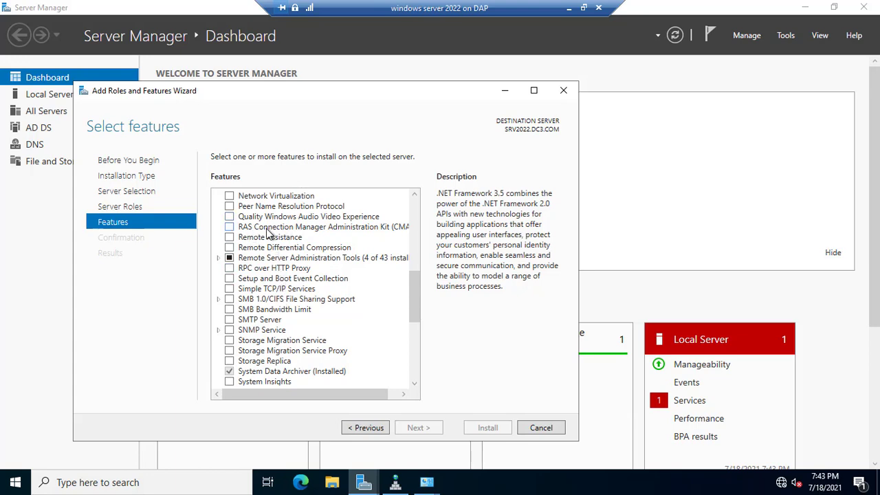
{"action": "left_click", "coordinate": [566, 93]}
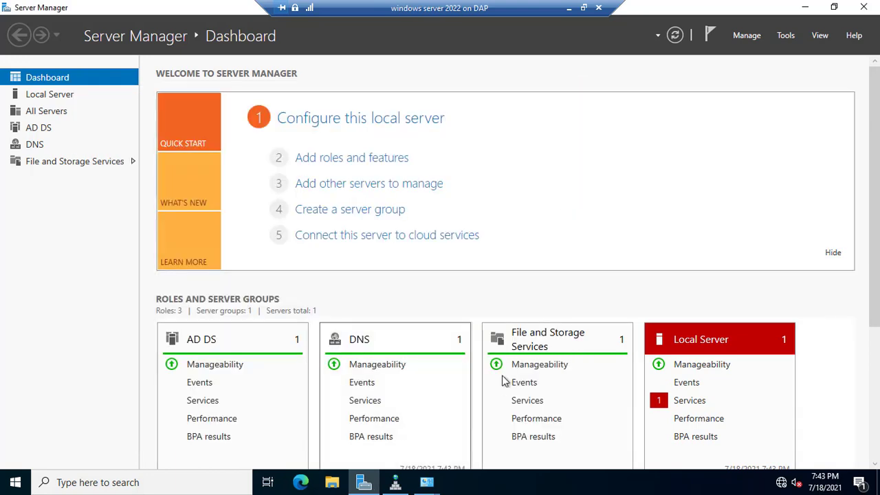
Review the Server Manager dashboard's role tiles, close Server Manager and Programs and Features, and refresh the desktop
{"action": "left_click_drag", "start_coordinate": [876, 174], "coordinate": [877, 300]}
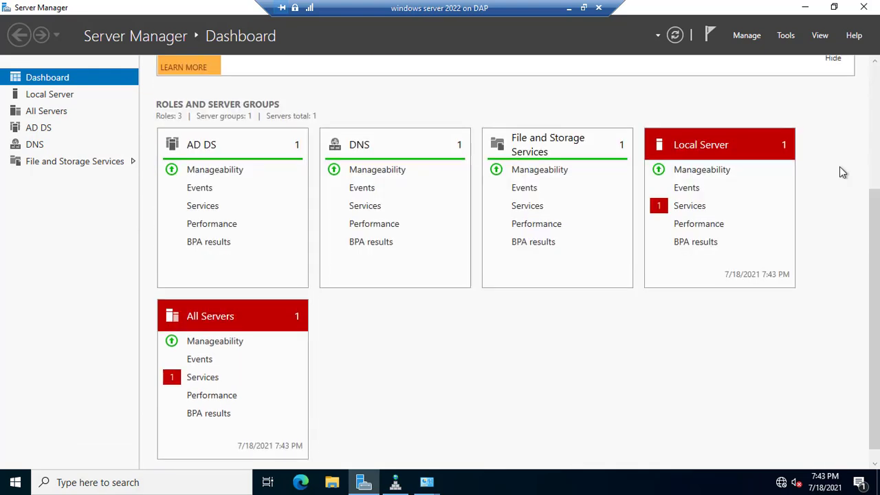
{"action": "left_click", "coordinate": [864, 9]}
{"action": "left_click", "coordinate": [864, 7]}
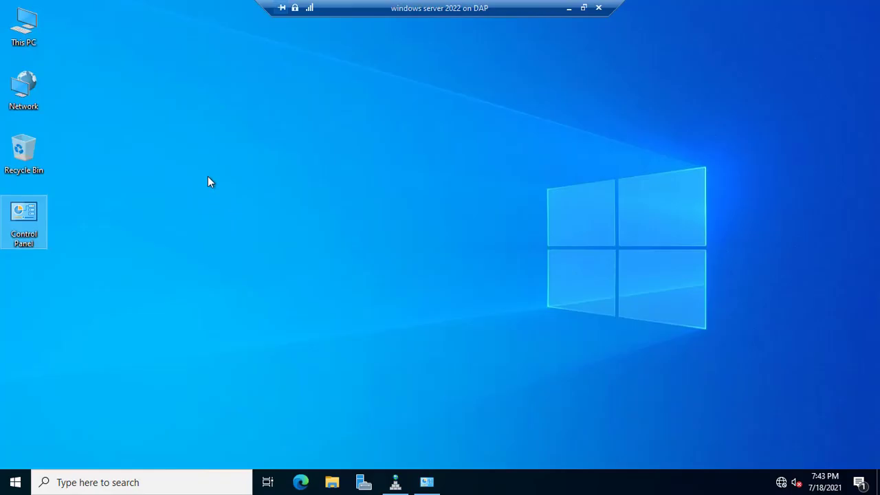
{"action": "right_click", "coordinate": [209, 181]}
{"action": "left_click", "coordinate": [239, 221]}
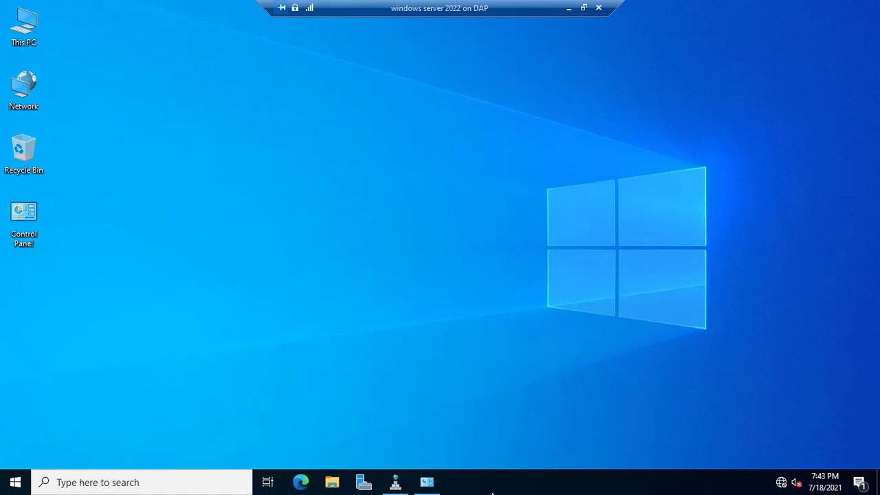
Bring DNS Manager to the front, move its window toward the middle of the desktop and close the Advanced sharing settings window
{"action": "left_click", "coordinate": [396, 482]}
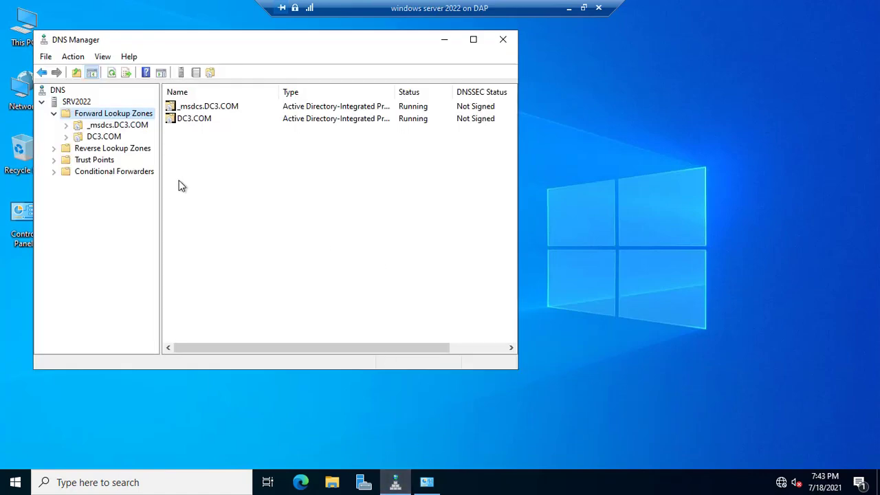
{"action": "left_click_drag", "start_coordinate": [337, 53], "coordinate": [505, 73]}
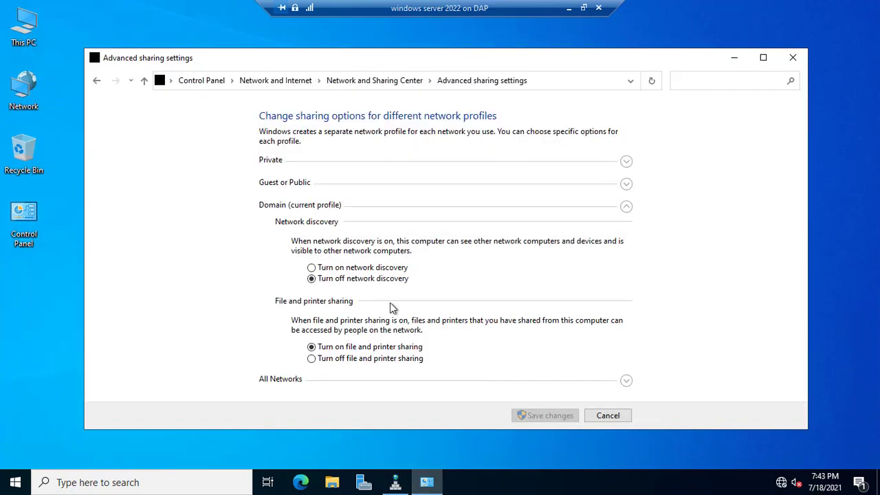
{"action": "left_click", "coordinate": [793, 57]}
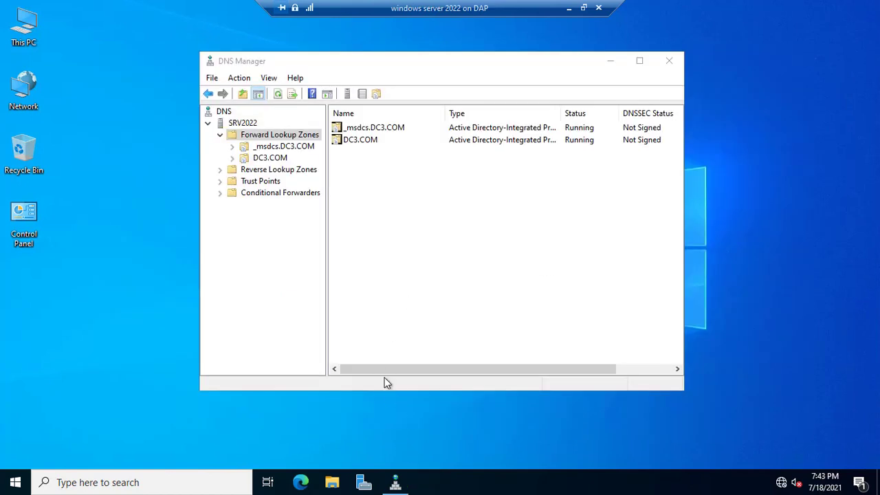
Select the SRV2022 server in DNS Manager and collapse its Forward Lookup Zones folder
{"action": "left_click", "coordinate": [396, 482]}
{"action": "left_click", "coordinate": [220, 127]}
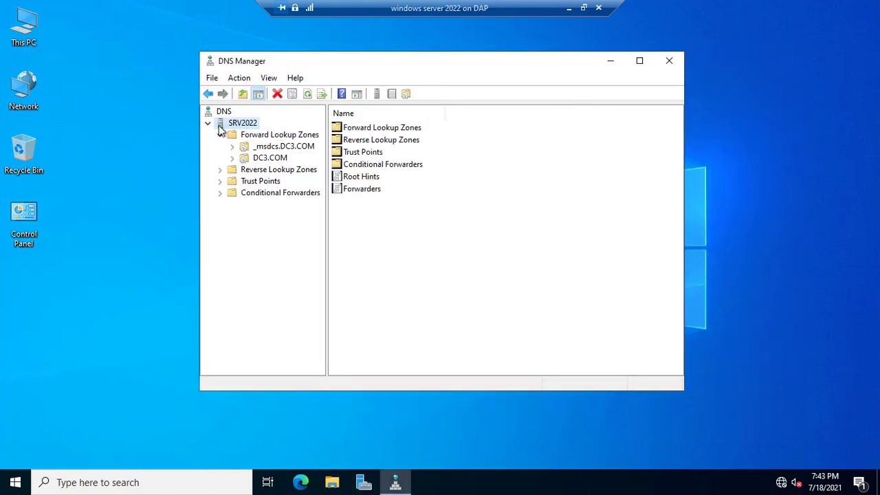
{"action": "double_click", "coordinate": [221, 130]}
{"action": "double_click", "coordinate": [220, 128]}
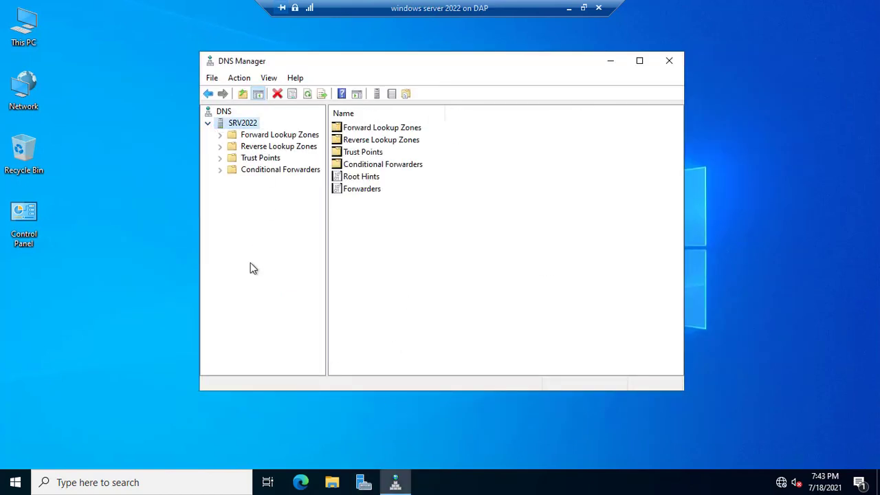
Open a command prompt and run ipconfig to check the server's IP configuration
{"action": "key", "text": "super+r"}
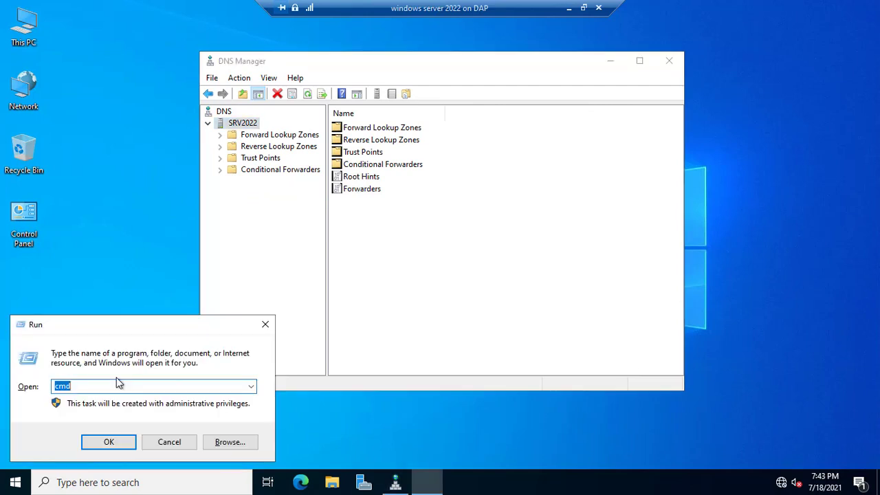
{"action": "key", "text": "Return"}
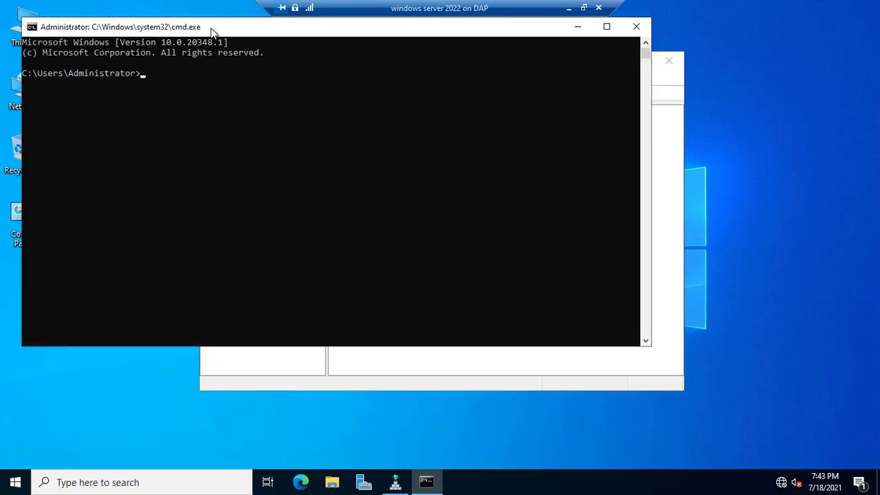
{"action": "left_click_drag", "start_coordinate": [213, 31], "coordinate": [389, 137]}
{"action": "left_click", "coordinate": [344, 283]}
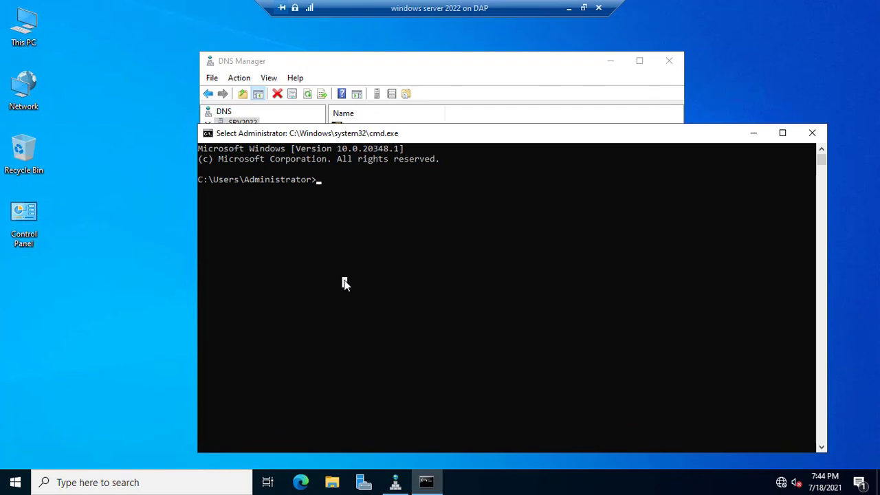
{"action": "type", "text": "ip"}
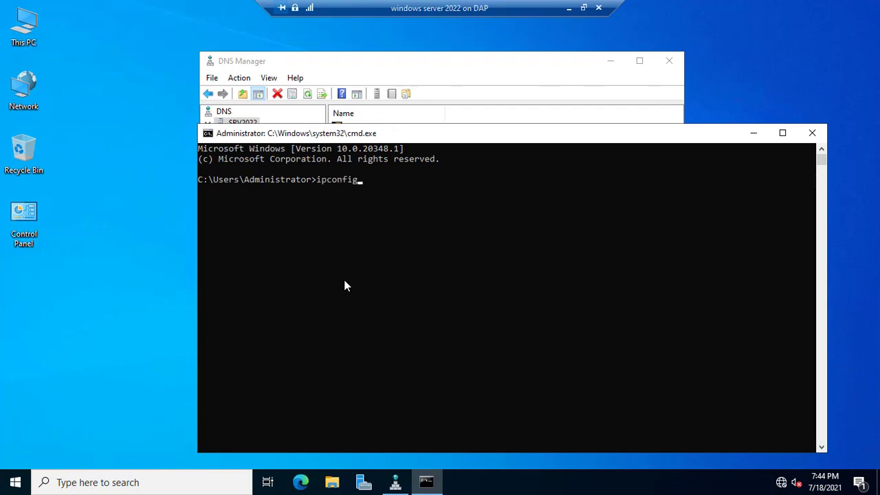
{"action": "type", "text": "config"}
{"action": "key", "text": "Return"}
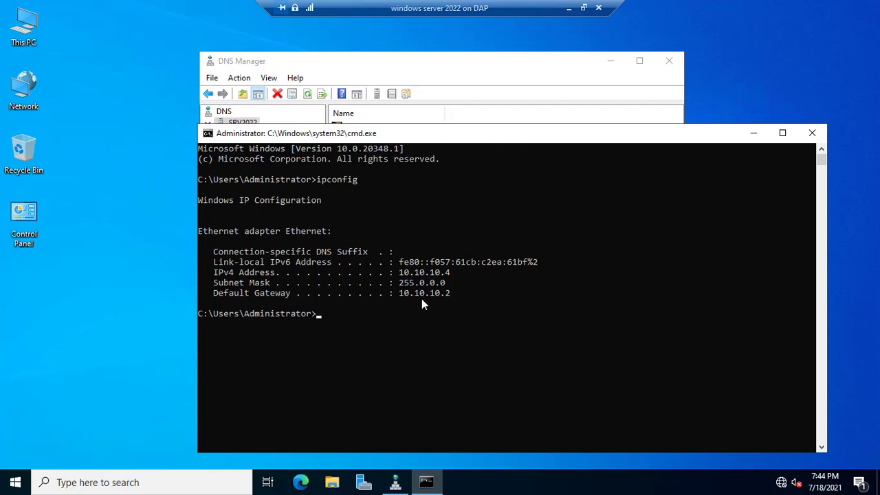
Ping 10.10.10.4, close the command prompt and reposition the DNS Manager window
{"action": "type", "text": "pinbg"}
{"action": "key", "text": "BackSpace"}
{"action": "key", "text": "BackSpace"}
{"action": "key", "text": "BackSpace"}
{"action": "type", "text": "g 10.10.10.4"}
{"action": "key", "text": "Return"}
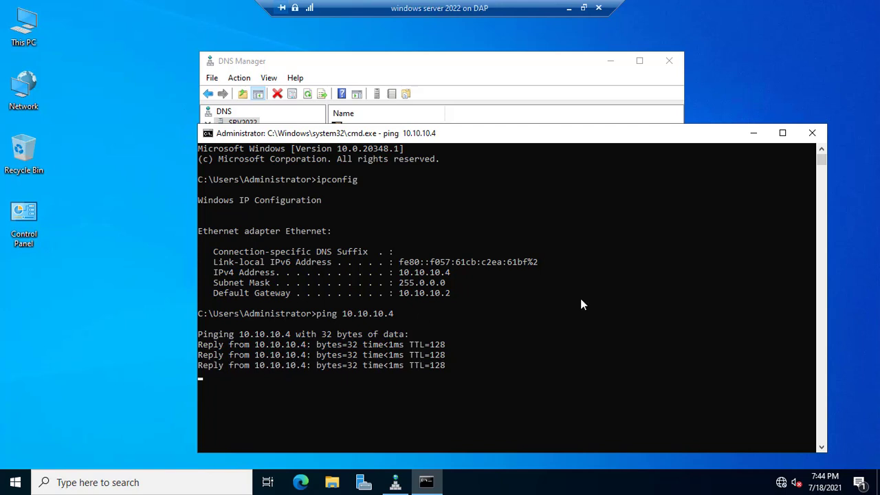
{"action": "left_click", "coordinate": [812, 133]}
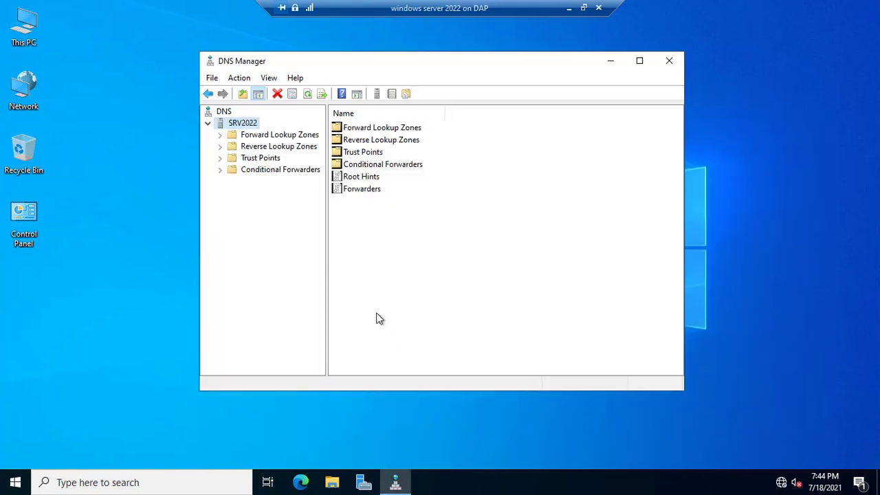
{"action": "left_click_drag", "start_coordinate": [422, 66], "coordinate": [366, 50]}
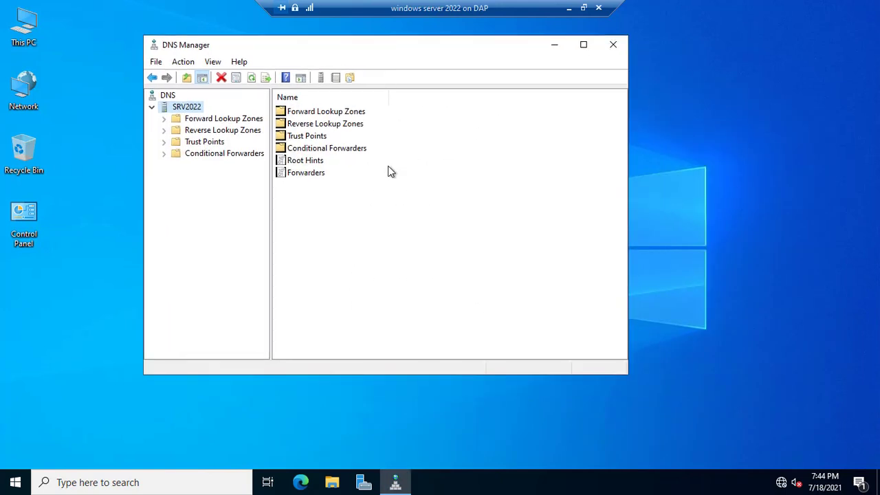
Refresh the SRV2022 server and check the Host (A) records in the DC3.COM forward lookup zone
{"action": "left_click", "coordinate": [251, 78]}
{"action": "left_click", "coordinate": [163, 119]}
{"action": "double_click", "coordinate": [214, 142]}
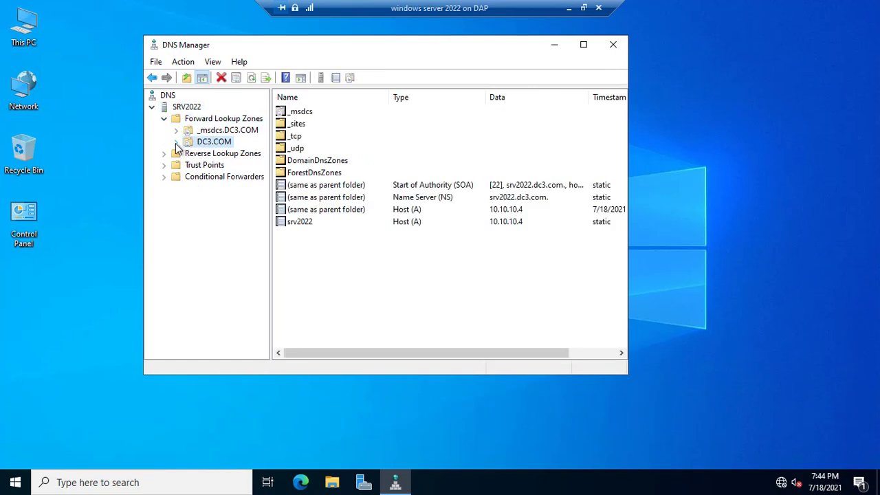
{"action": "left_click", "coordinate": [507, 210]}
{"action": "left_click", "coordinate": [507, 221]}
{"action": "left_click", "coordinate": [507, 211]}
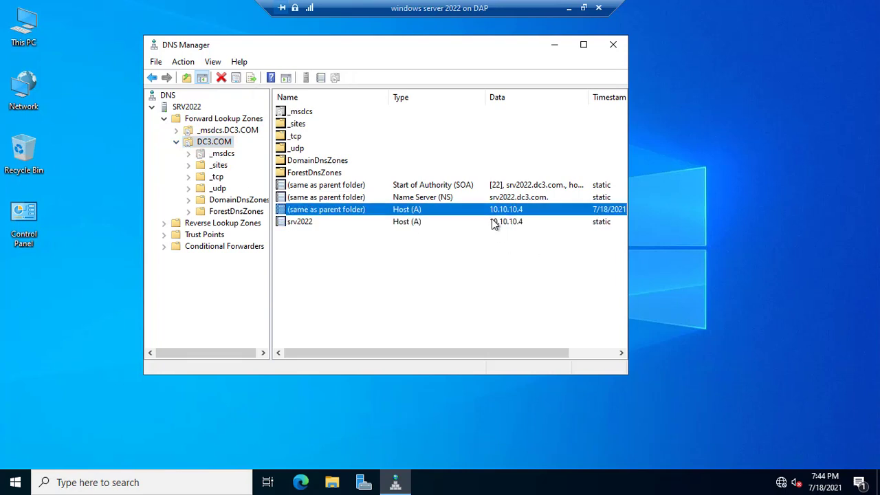
{"action": "left_click", "coordinate": [495, 222]}
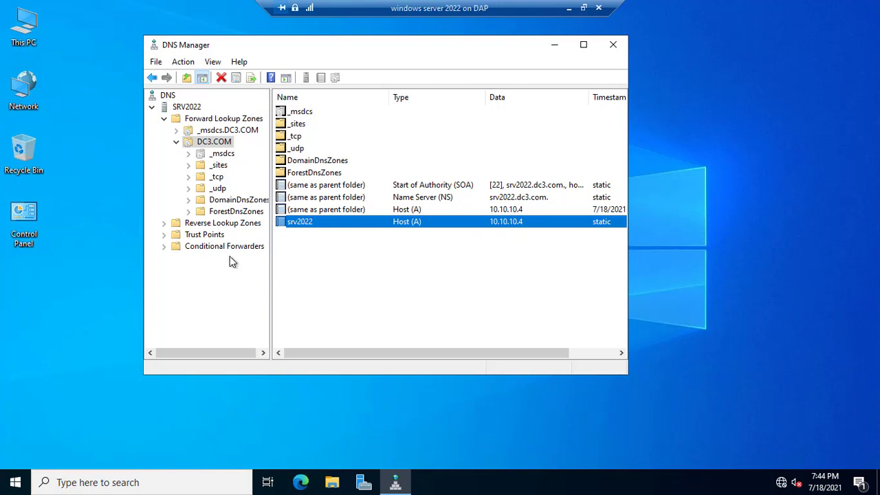
Widen the console tree and start a new reverse lookup zone as a primary zone stored in Active Directory
{"action": "left_click", "coordinate": [199, 223]}
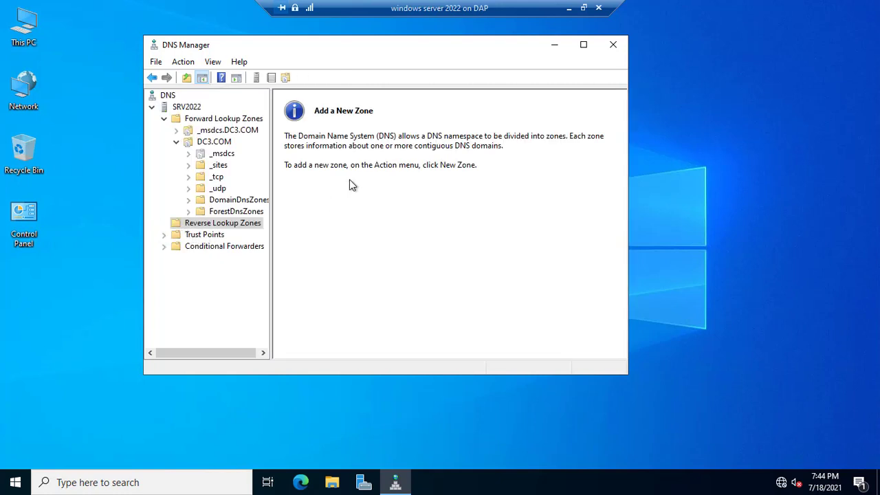
{"action": "left_click_drag", "start_coordinate": [271, 237], "coordinate": [301, 238]}
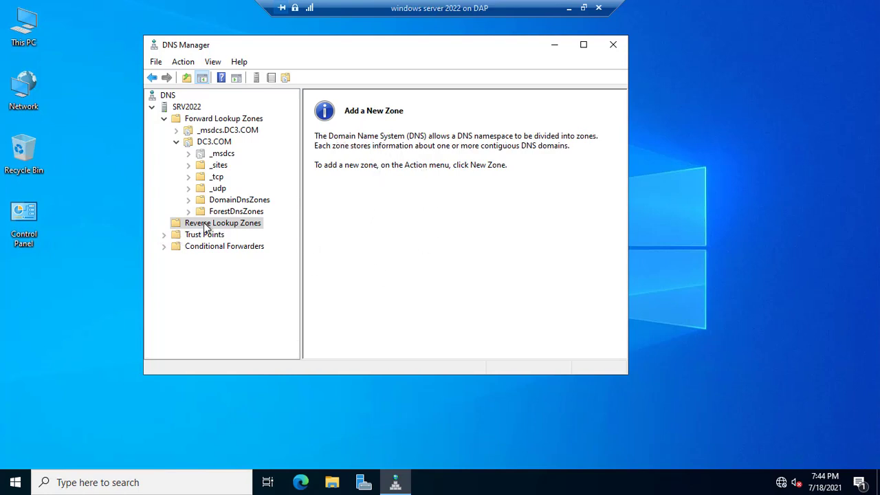
{"action": "right_click", "coordinate": [203, 225]}
{"action": "left_click", "coordinate": [248, 230]}
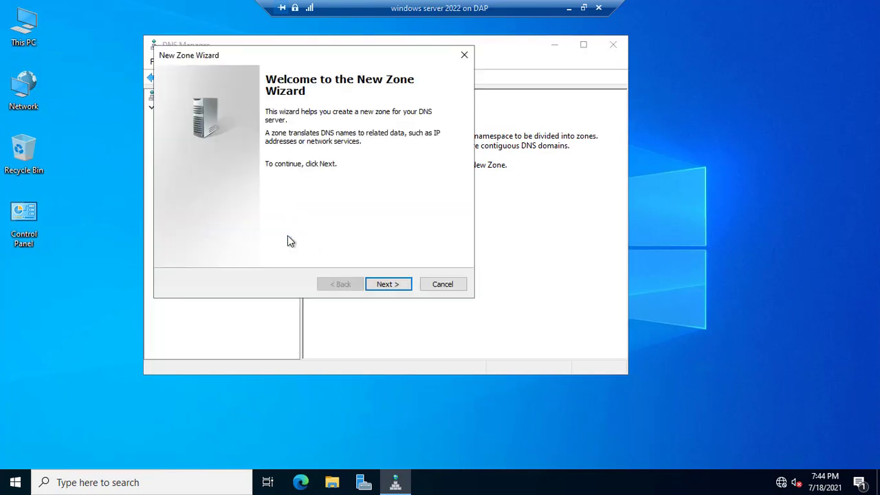
{"action": "left_click", "coordinate": [387, 284]}
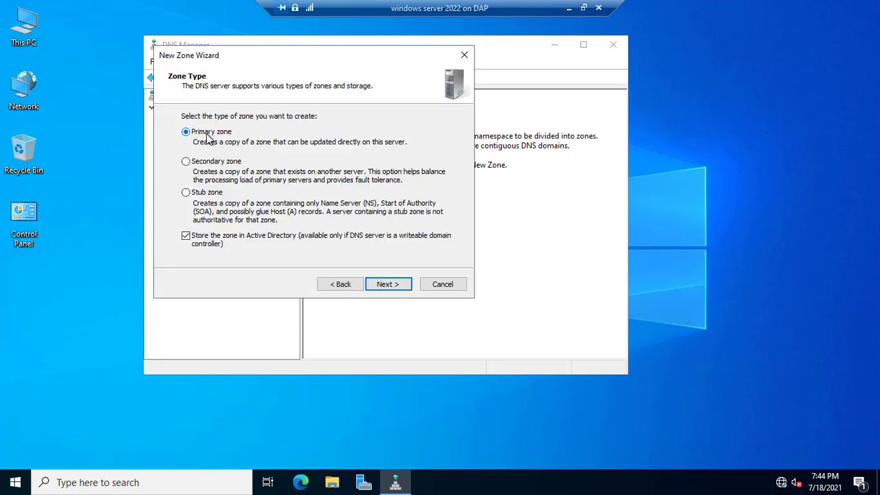
{"action": "left_click", "coordinate": [389, 284]}
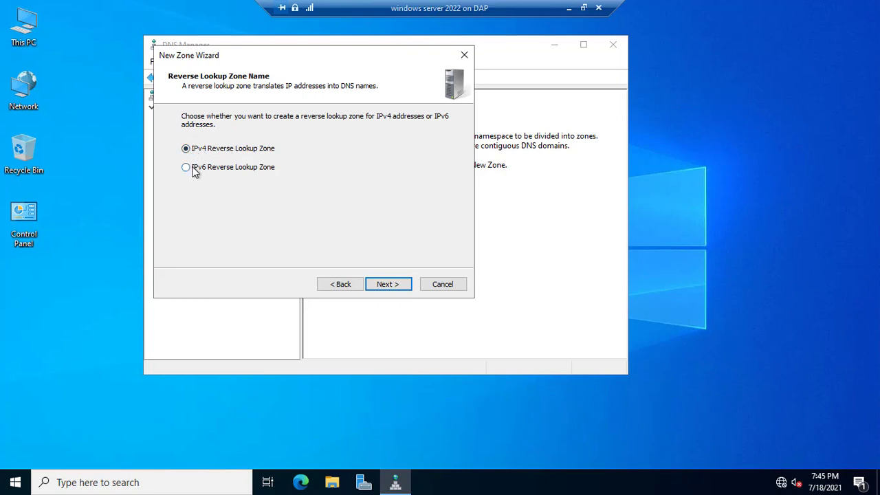
Create the zone as an IPv4 reverse lookup zone with network ID 10.10.10, allowing only secure dynamic updates
{"action": "left_click", "coordinate": [388, 286]}
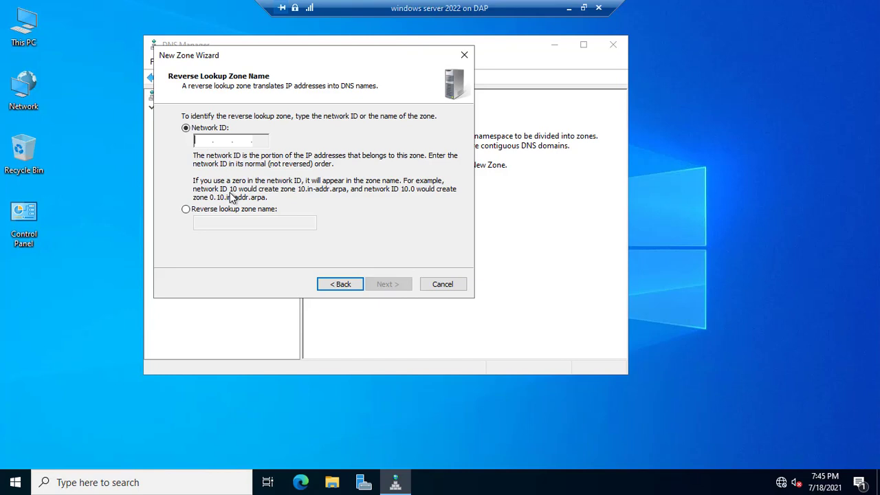
{"action": "type", "text": "10.10.10."}
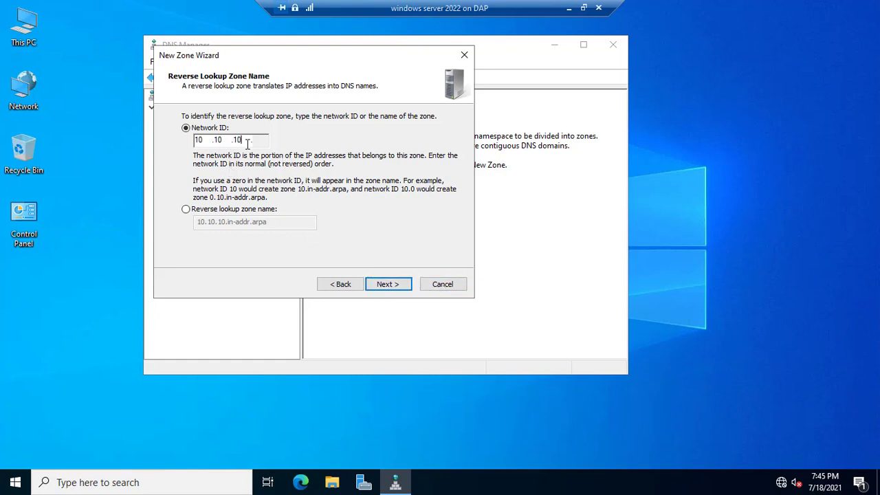
{"action": "left_click", "coordinate": [387, 287]}
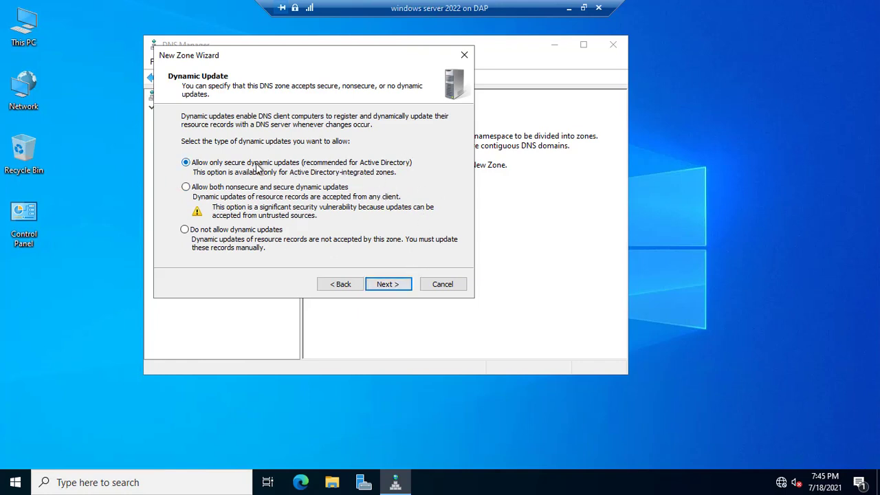
{"action": "left_click", "coordinate": [386, 287]}
{"action": "left_click", "coordinate": [388, 287]}
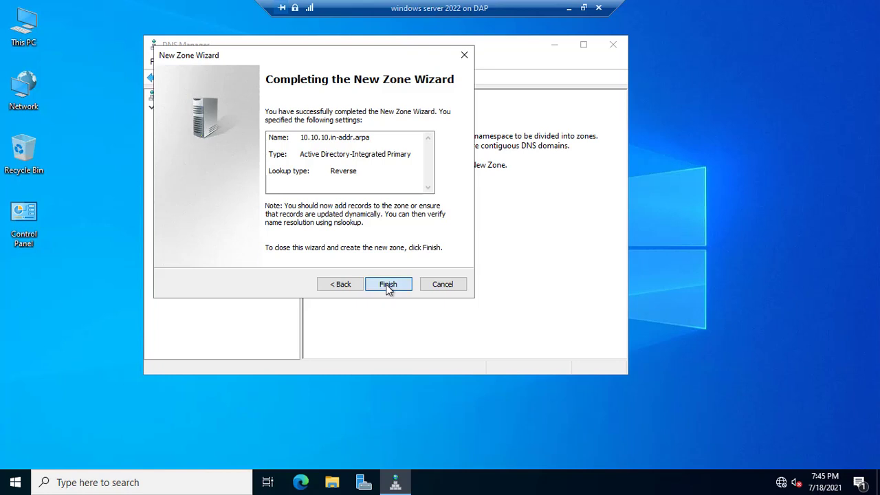
Expand Reverse Lookup Zones and view the records of the new 10.10.10.in-addr.arpa zone
{"action": "left_click", "coordinate": [329, 114]}
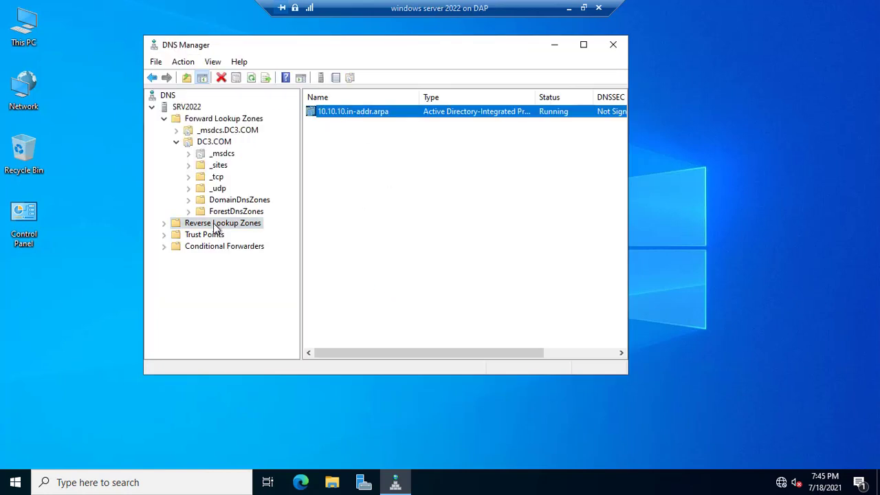
{"action": "left_click", "coordinate": [164, 225]}
{"action": "left_click", "coordinate": [195, 234]}
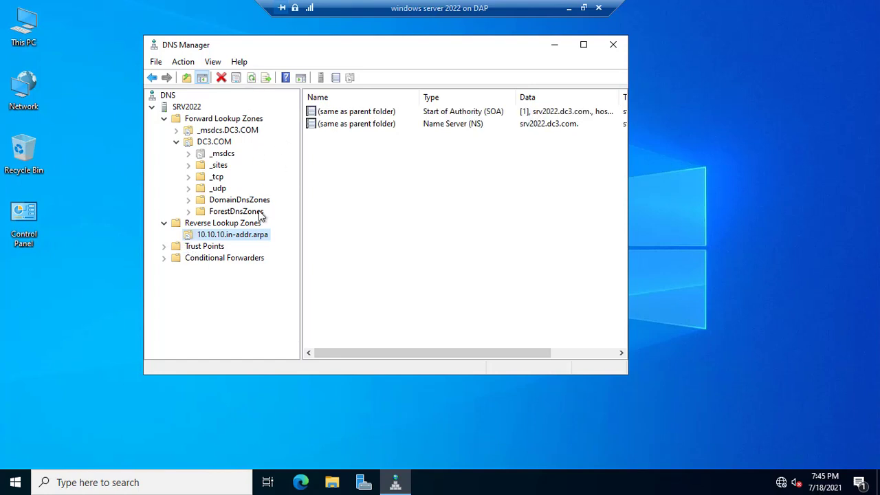
Review the Host (A) records of the DC3.COM zone and widen the DNS Manager window to show the full Timestamp column
{"action": "left_click", "coordinate": [204, 144]}
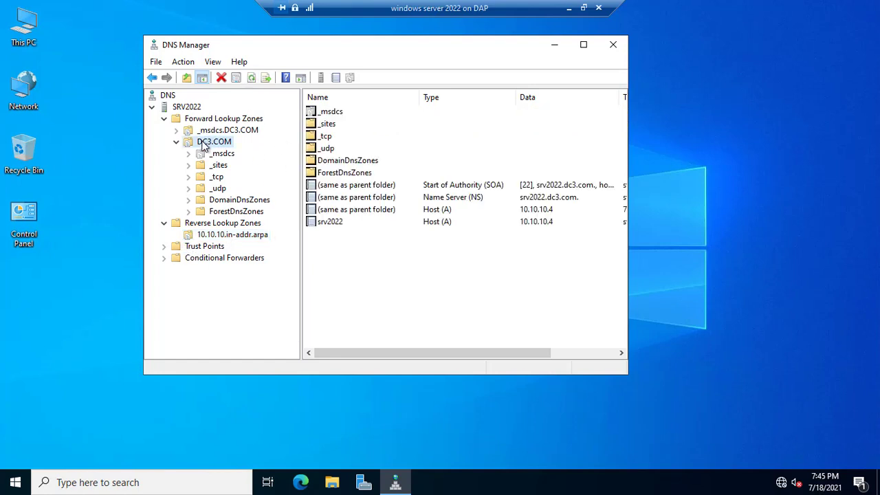
{"action": "left_click", "coordinate": [361, 209]}
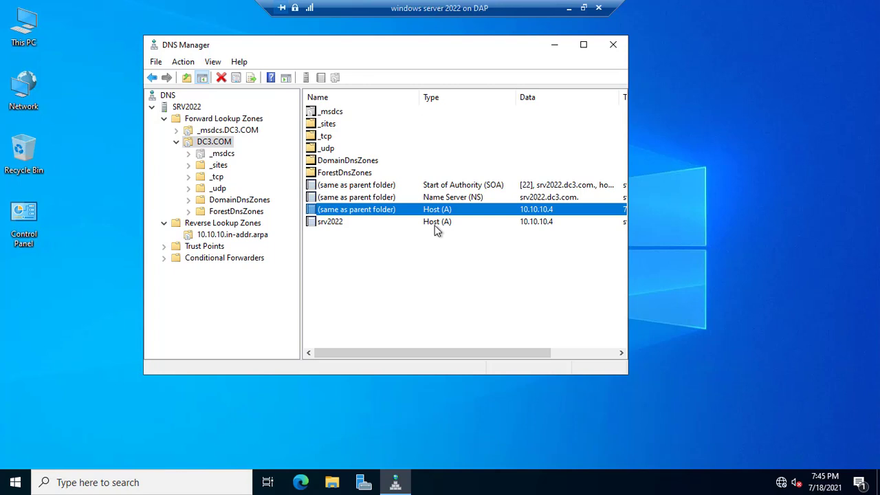
{"action": "left_click", "coordinate": [435, 224]}
{"action": "left_click_drag", "start_coordinate": [627, 196], "coordinate": [732, 197]}
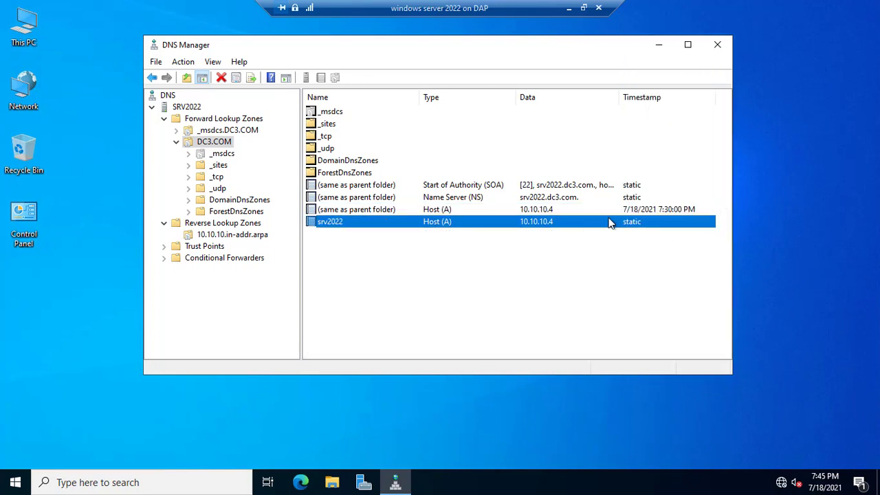
Revisit the 10.10.10.in-addr.arpa zone, expand Forward Lookup Zones and refresh the SRV2022 server
{"action": "left_click", "coordinate": [214, 235]}
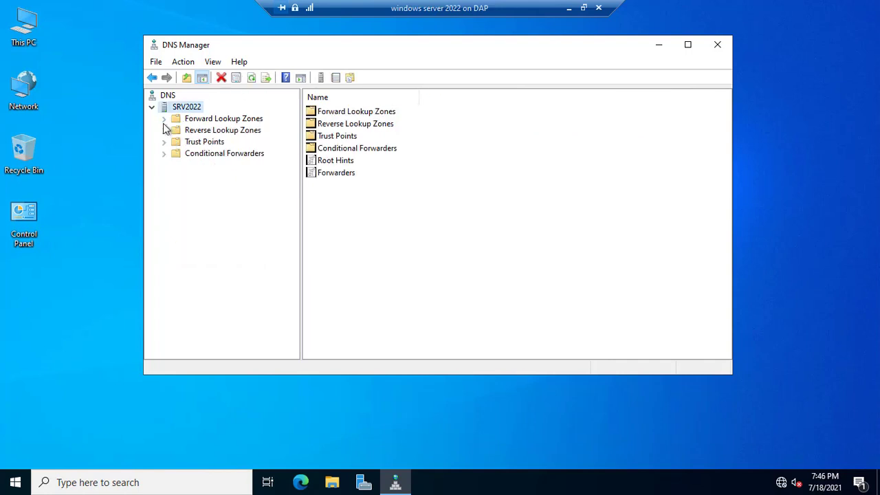
{"action": "left_click", "coordinate": [164, 120]}
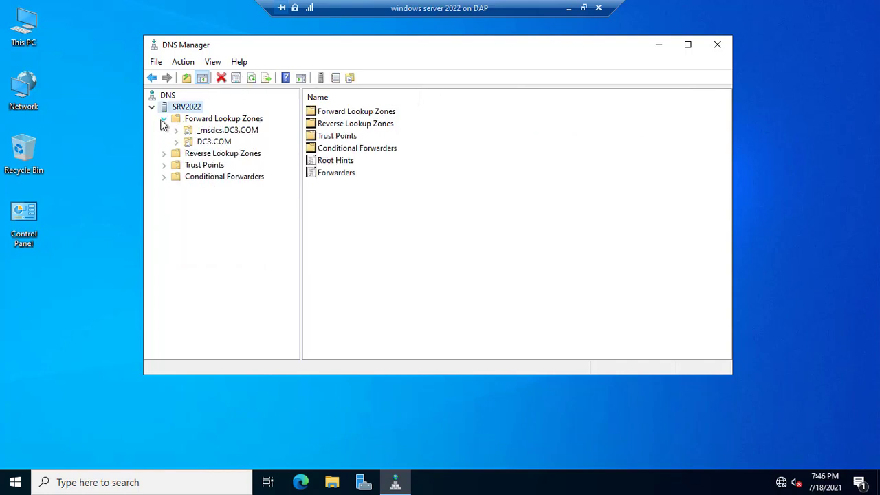
{"action": "left_click", "coordinate": [250, 79]}
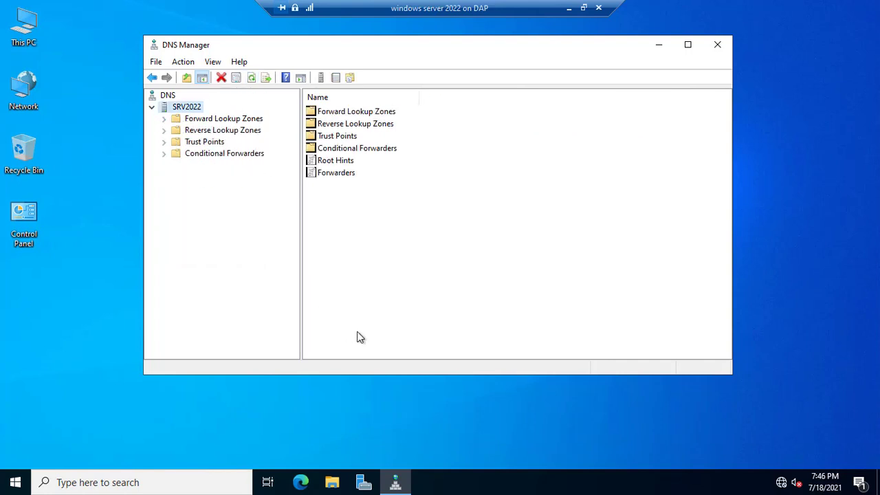
Open a command prompt, look up DC3.COM with nslookup to test name resolution, and close the command prompt
{"action": "key", "text": "super+r"}
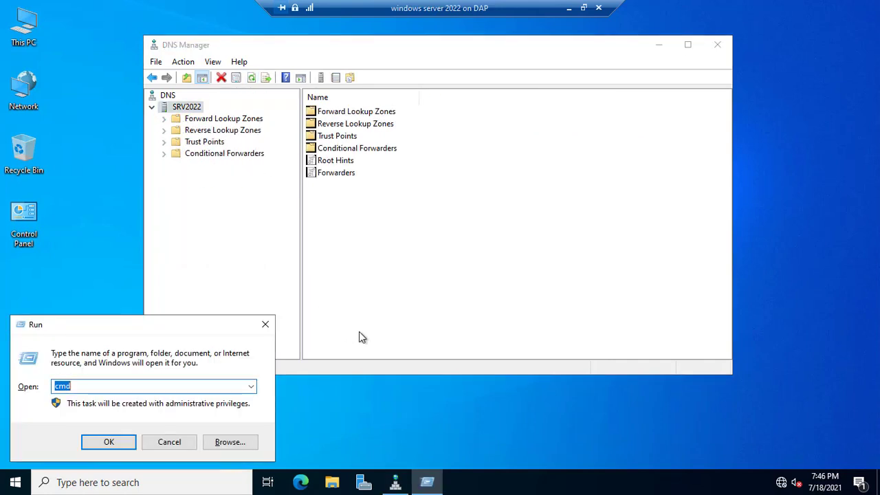
{"action": "key", "text": "Return"}
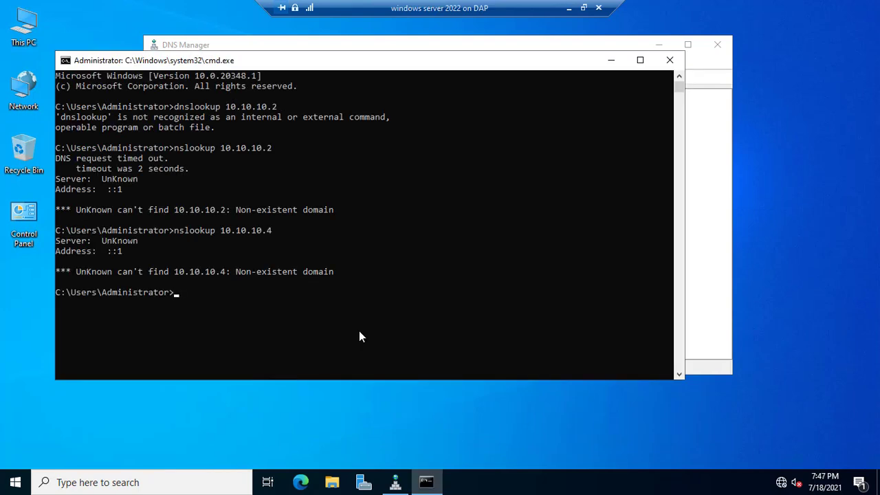
{"action": "key", "text": "Up"}
{"action": "key", "text": "BackSpace"}
{"action": "key", "text": "BackSpace"}
{"action": "key", "text": "BackSpace"}
{"action": "key", "text": "BackSpace"}
{"action": "key", "text": "BackSpace"}
{"action": "key", "text": "BackSpace"}
{"action": "key", "text": "BackSpace"}
{"action": "key", "text": "BackSpace"}
{"action": "key", "text": "BackSpace"}
{"action": "key", "text": "BackSpace"}
{"action": "type", "text": "DC3.com"}
{"action": "key", "text": "BackSpace"}
{"action": "key", "text": "BackSpace"}
{"action": "key", "text": "BackSpace"}
{"action": "type", "text": "COM"}
{"action": "key", "text": "Return"}
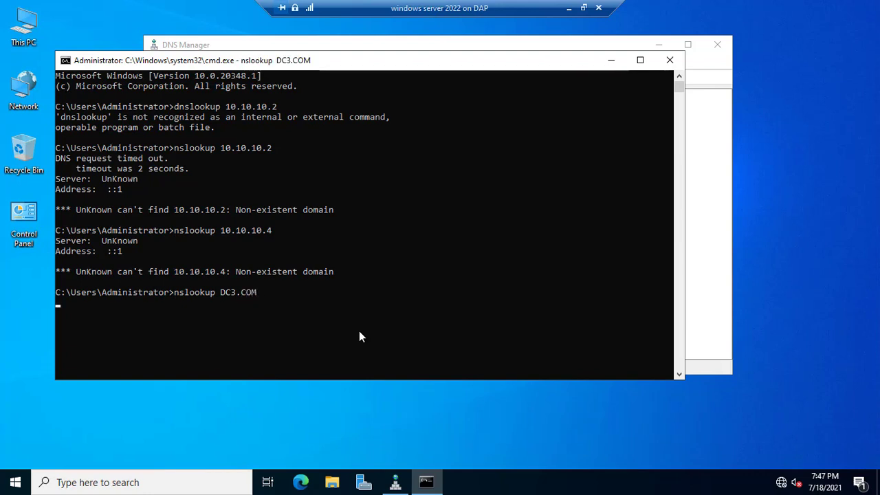
{"action": "scroll", "coordinate": [358, 337], "scroll_direction": "down", "scroll_amount": 1}
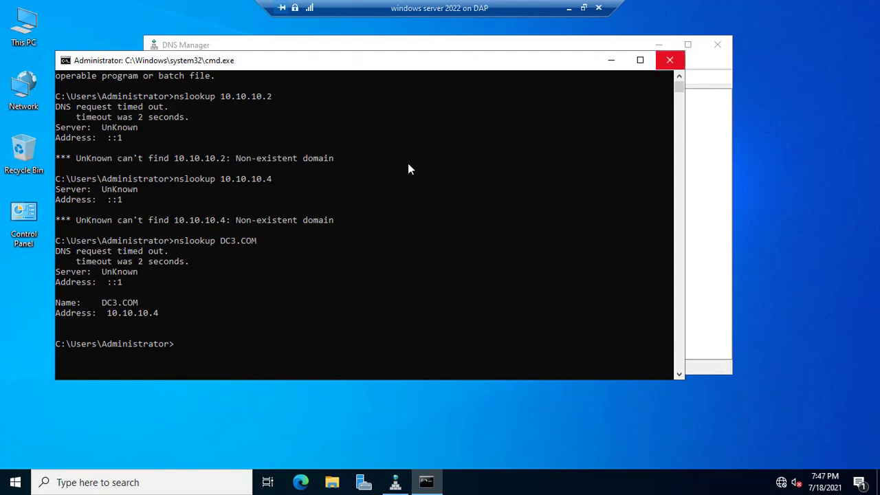
{"action": "left_click", "coordinate": [670, 59]}
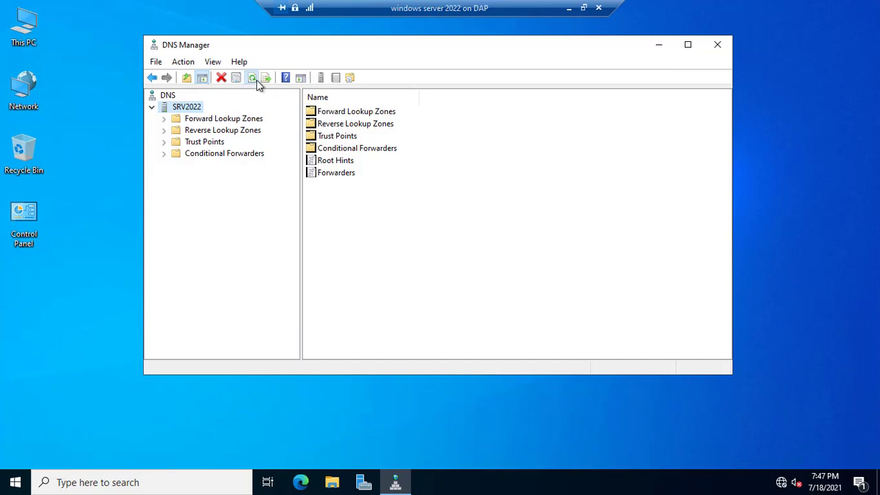